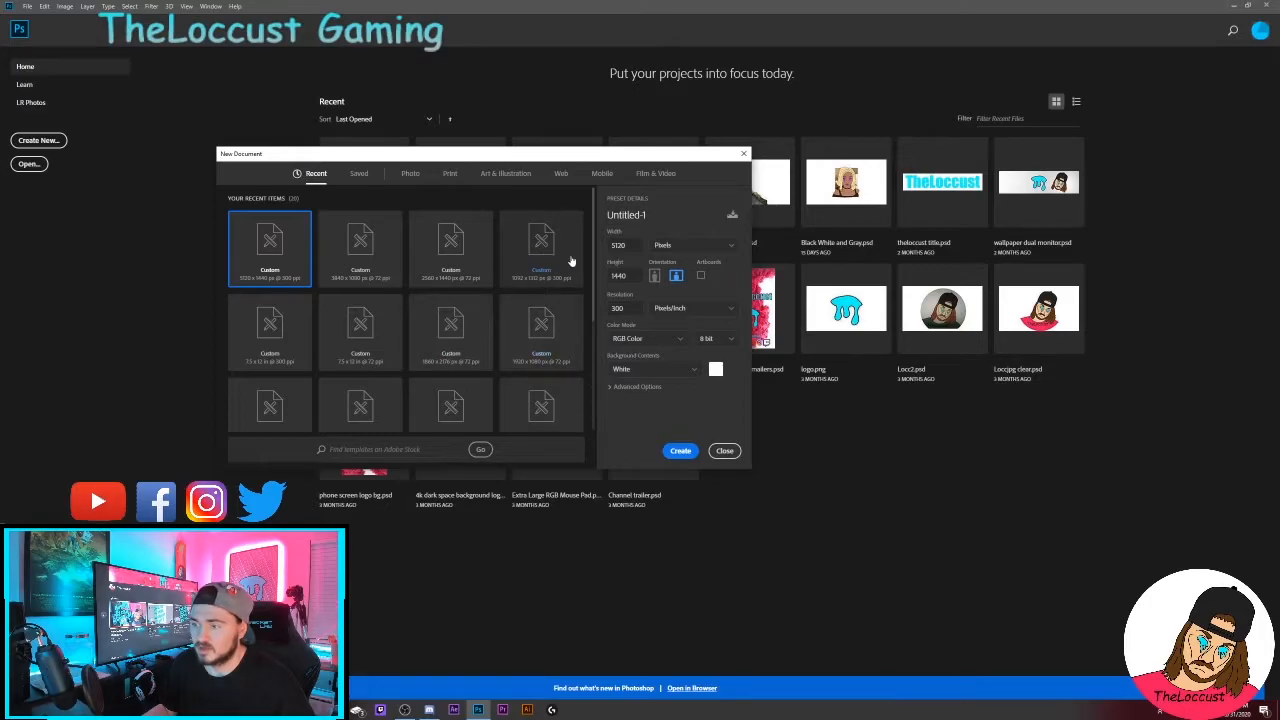
# Step: Create a new document from the 1920 x 1080 px, 72 ppi recent preset and unlock its background layer
pyautogui.click(538, 340)
pyautogui.click(678, 451)
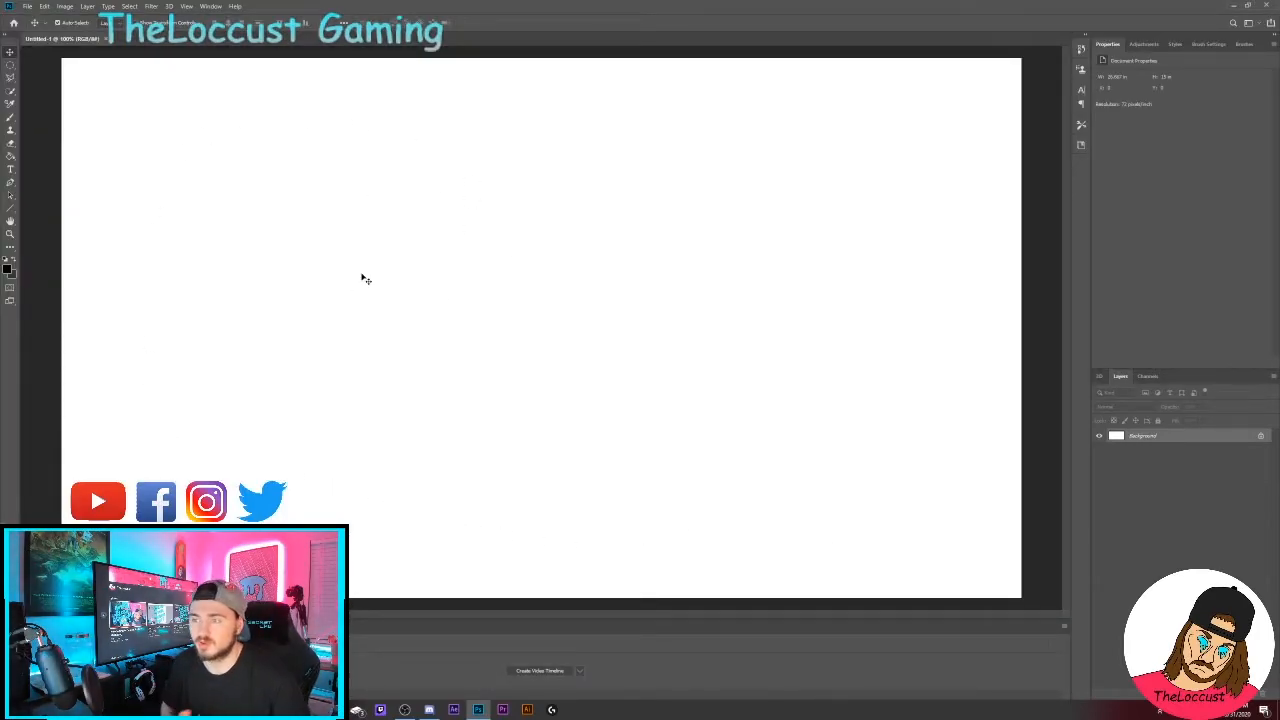
pyautogui.click(1260, 437)
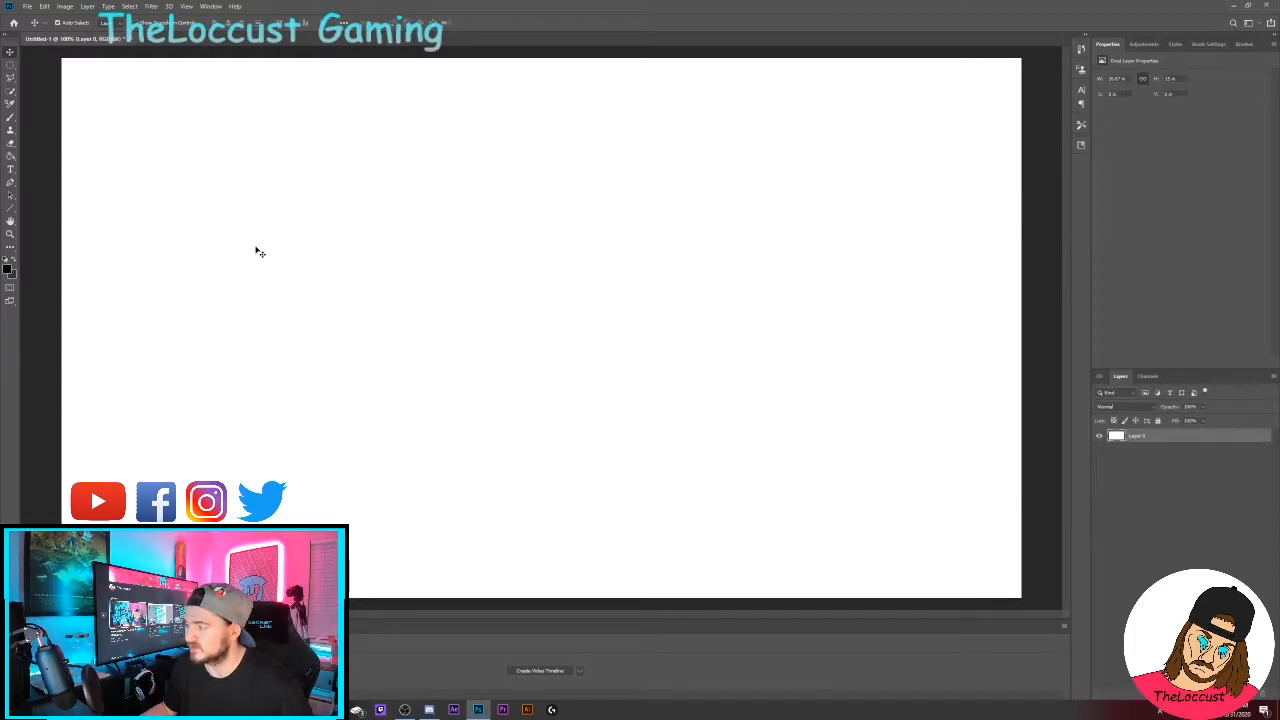
# Step: Select the entire canvas with the Rectangular Marquee, delete the white fill, and deselect
pyautogui.click(10, 66)
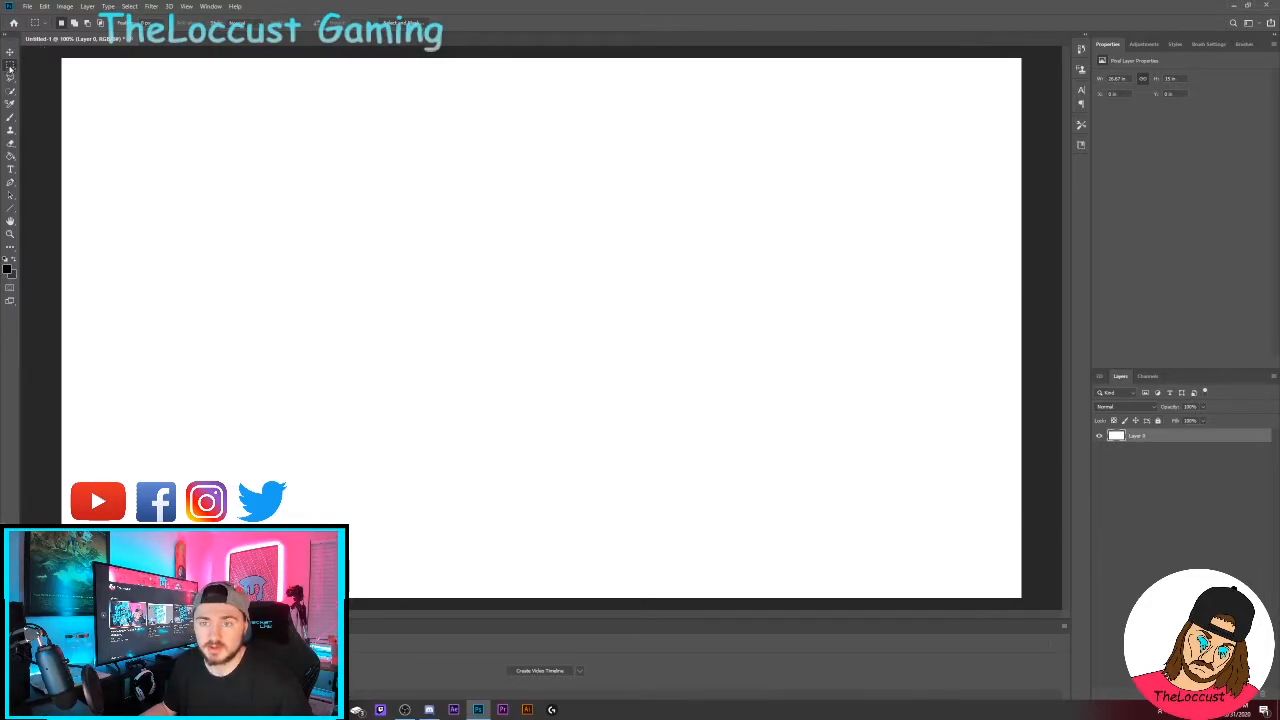
pyautogui.moveTo(48, 62); pyautogui.dragTo(1053, 594)
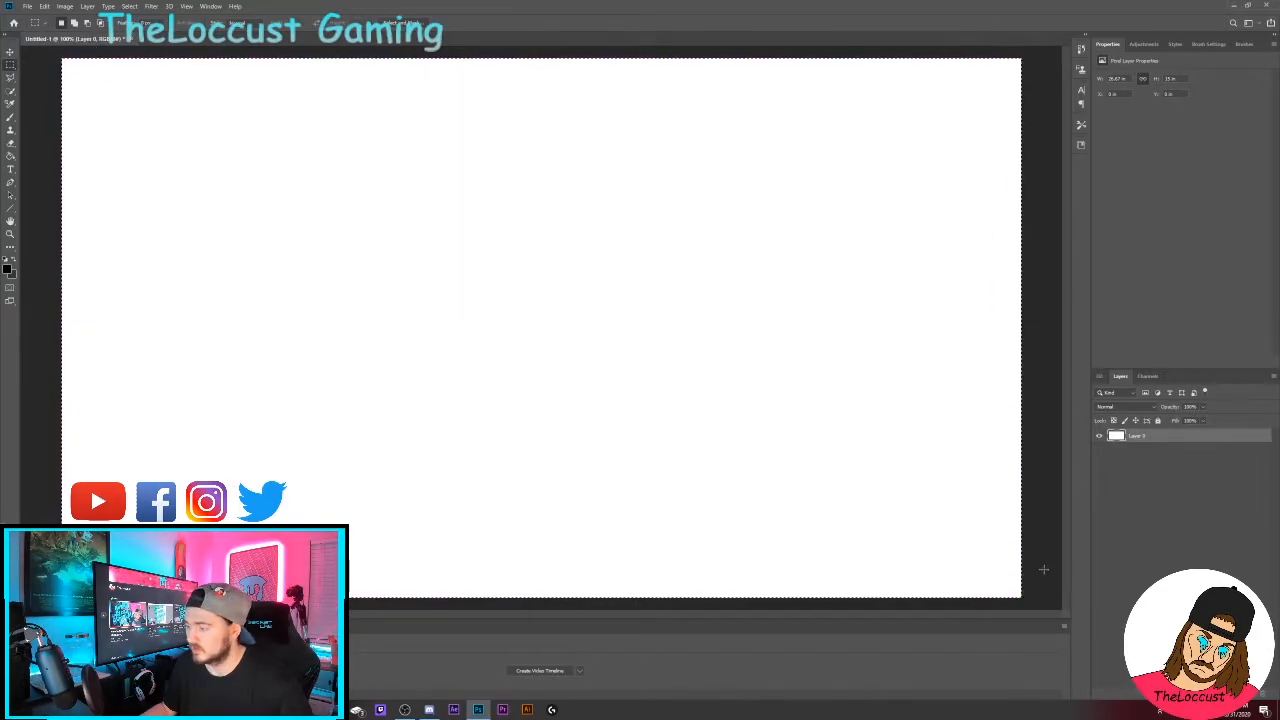
pyautogui.press('Delete')
pyautogui.hotkey('ctrl', 'd')
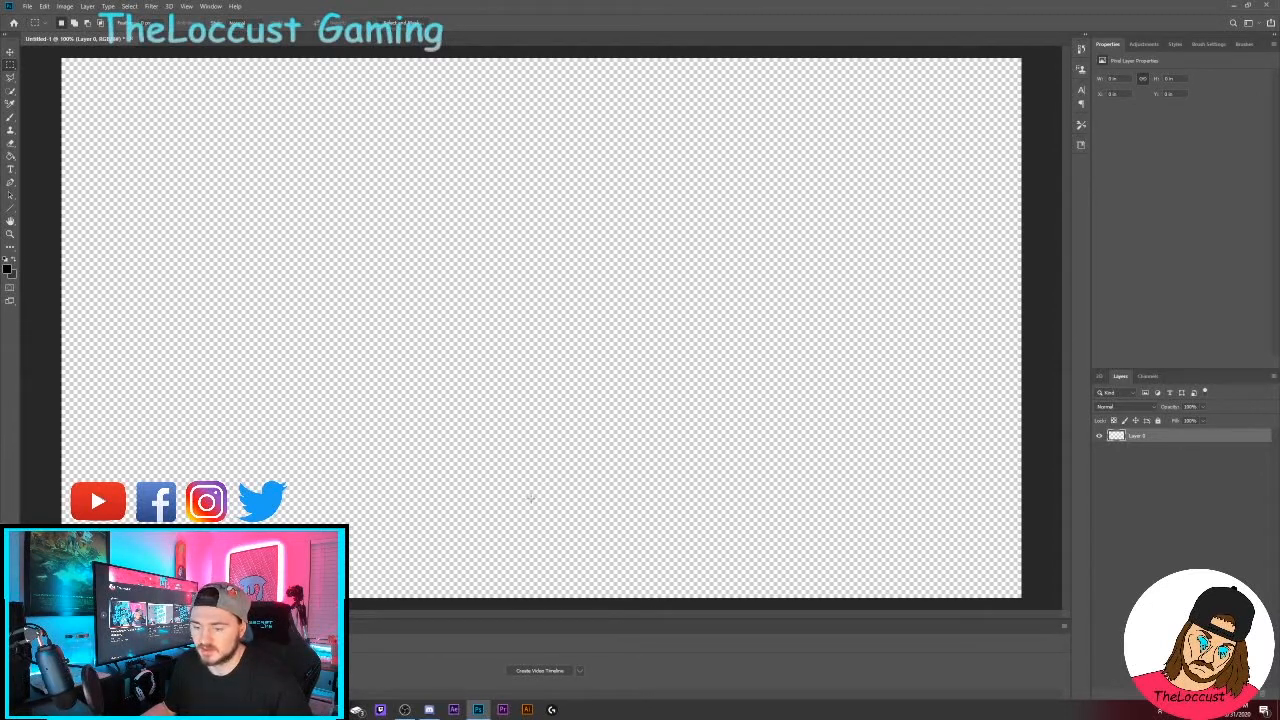
pyautogui.click(357, 709)
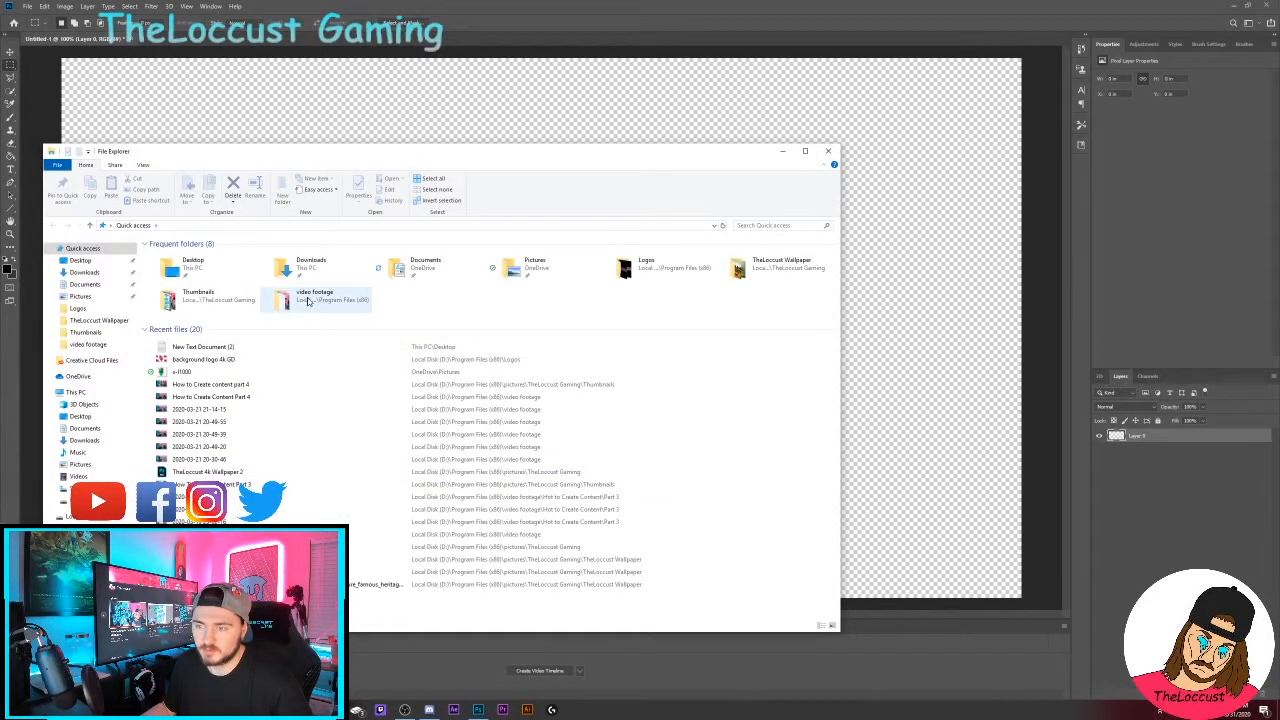
pyautogui.doubleClick(310, 300)
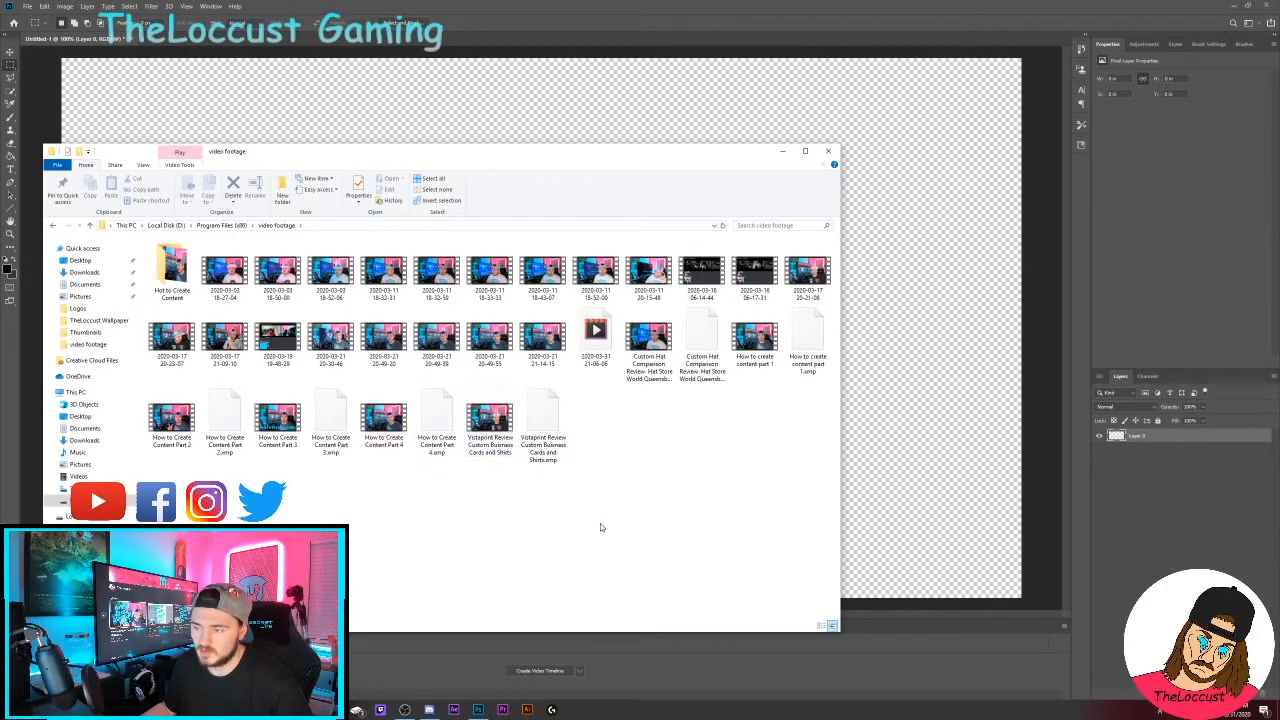
pyautogui.doubleClick(650, 272)
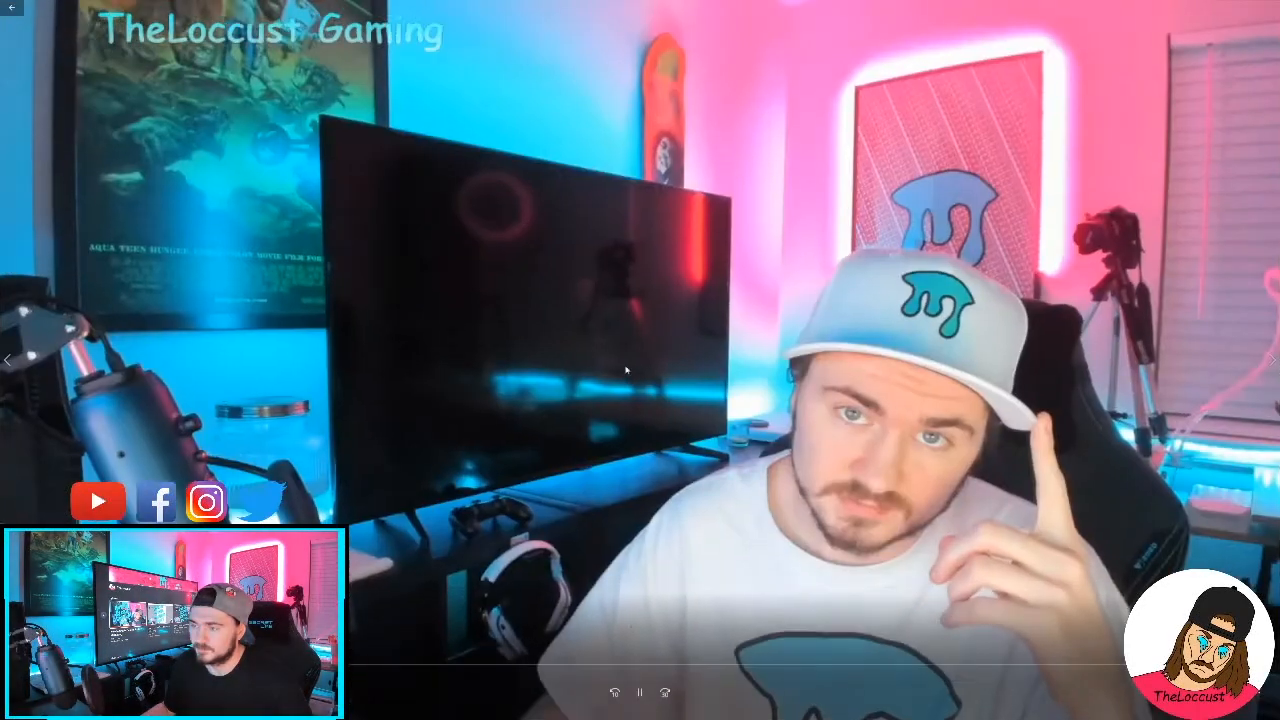
pyautogui.click(640, 691)
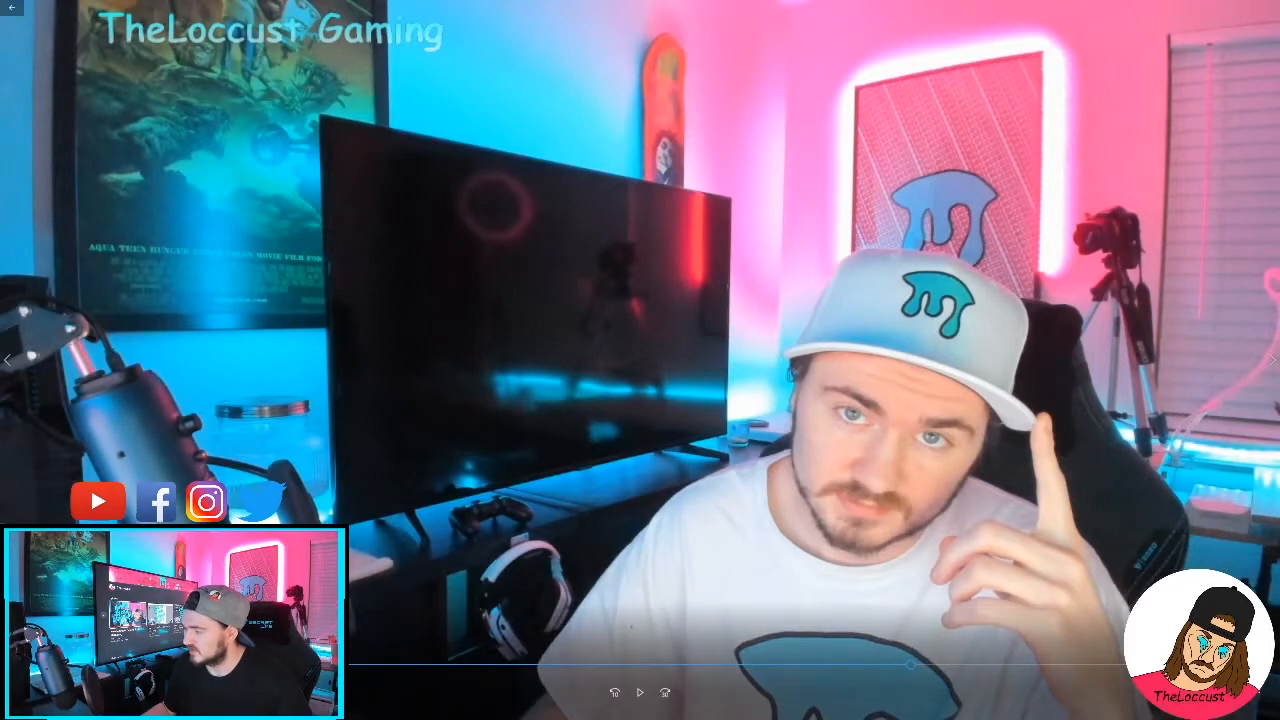
pyautogui.click(1145, 575)
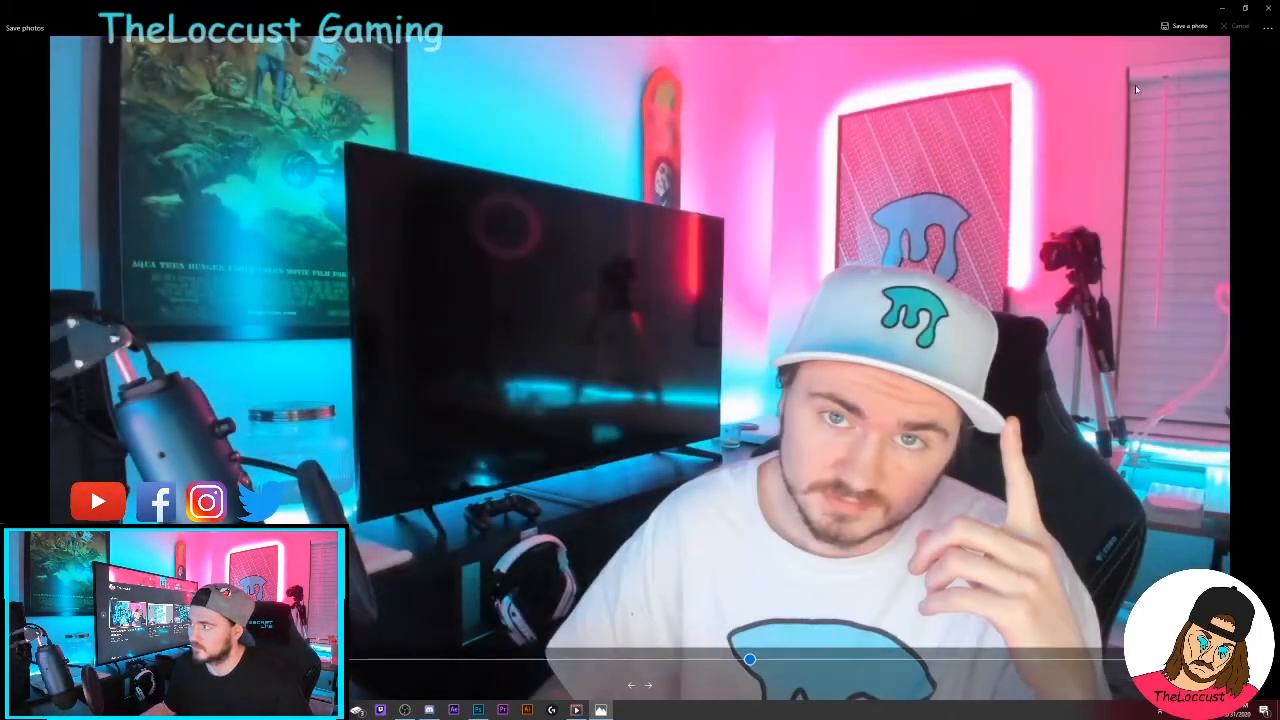
pyautogui.click(1186, 25)
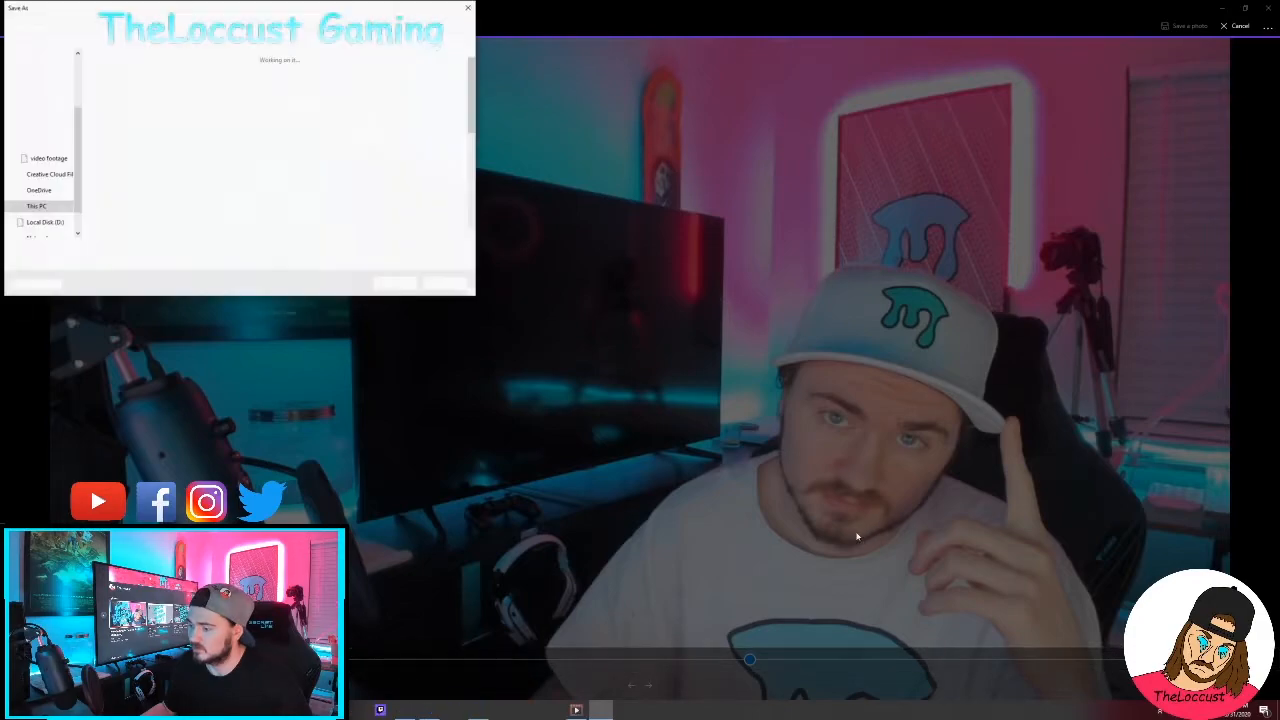
pyautogui.moveTo(149, 249); pyautogui.dragTo(68, 250)
pyautogui.click(165, 250)
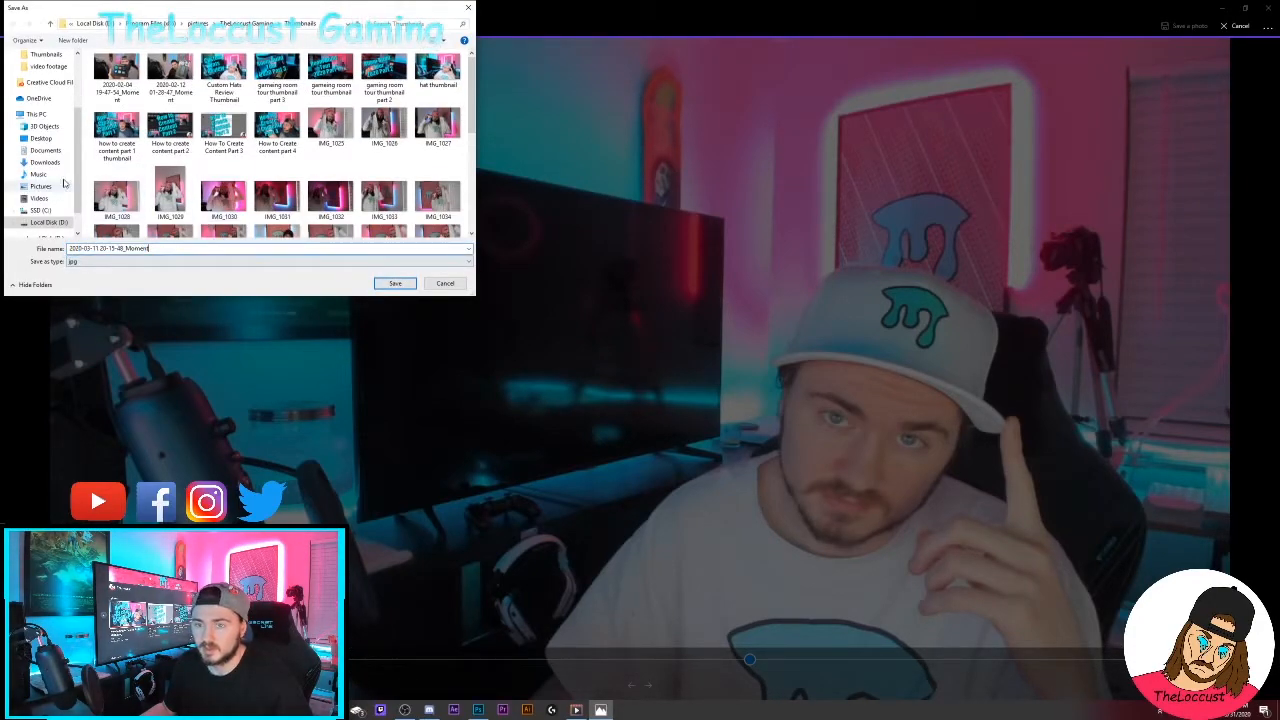
pyautogui.click(445, 284)
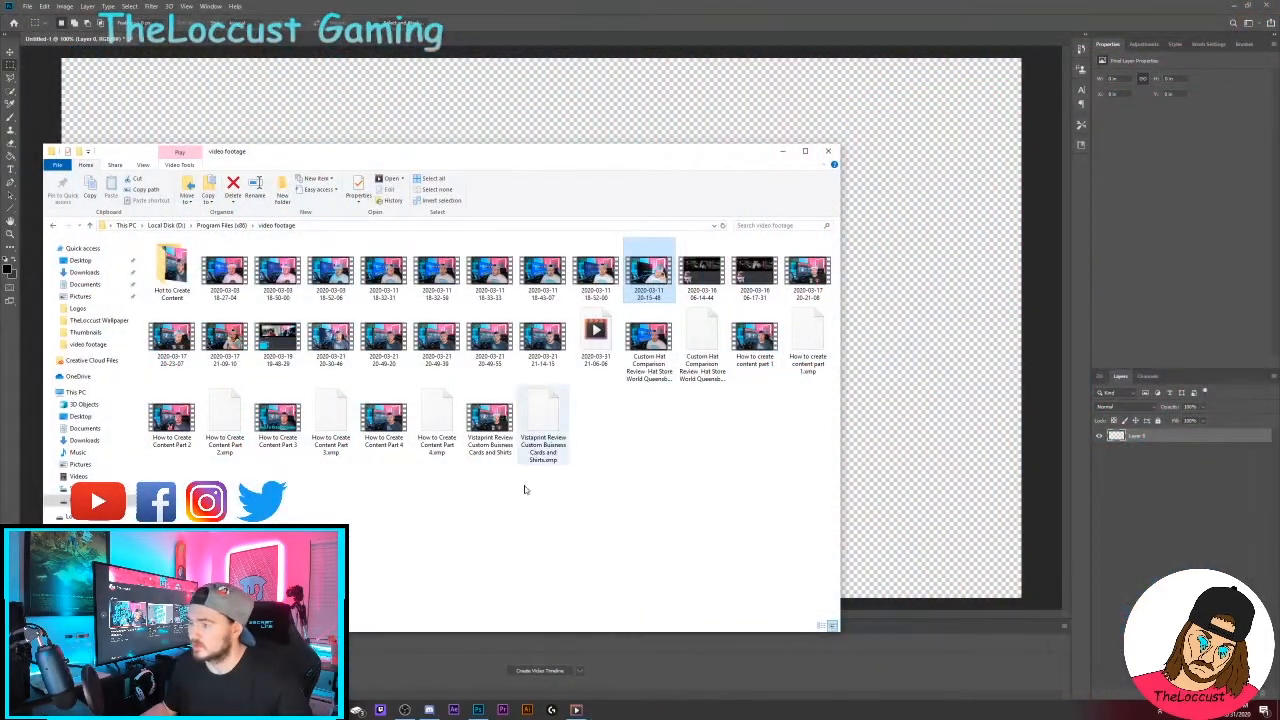
# Step: Show the raised-finger video frame full screen, capture a screenshot of it, and close the video
pyautogui.doubleClick(596, 272)
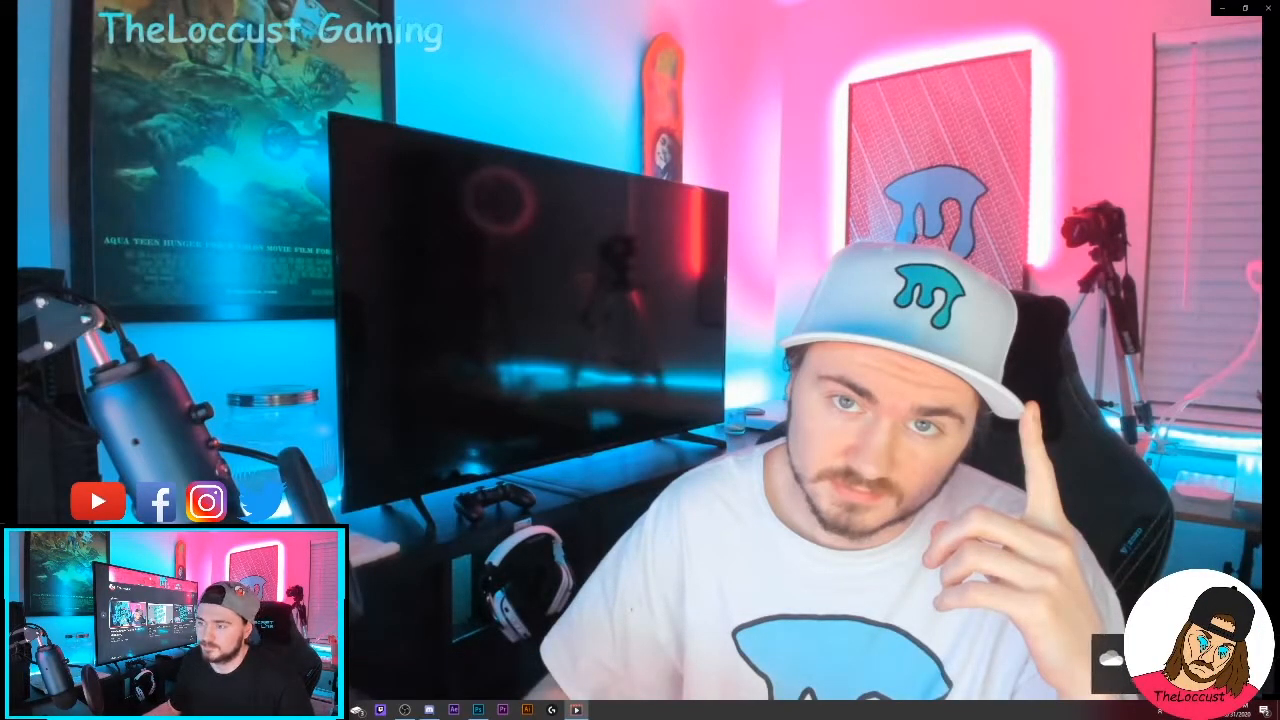
pyautogui.click(1267, 7)
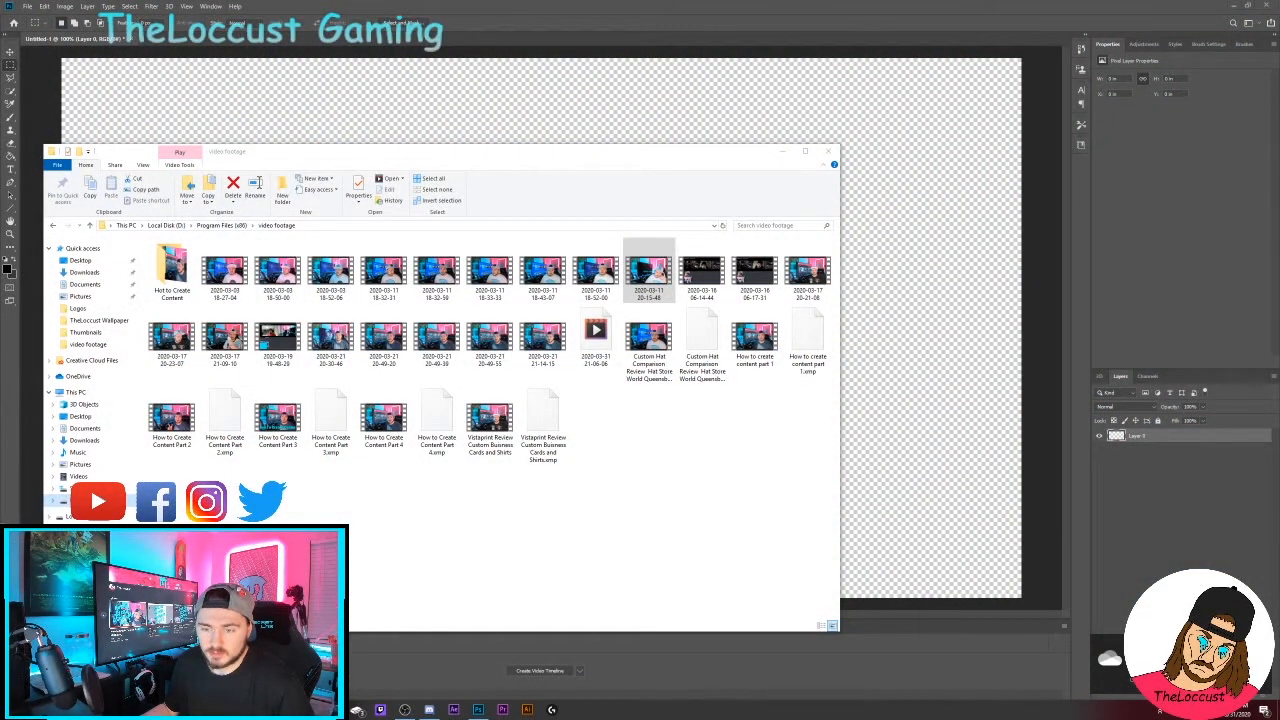
# Step: Find the 2020-03-31 screenshot in the Screenshots folder under Pictures and place it on the empty canvas
pyautogui.click(166, 225)
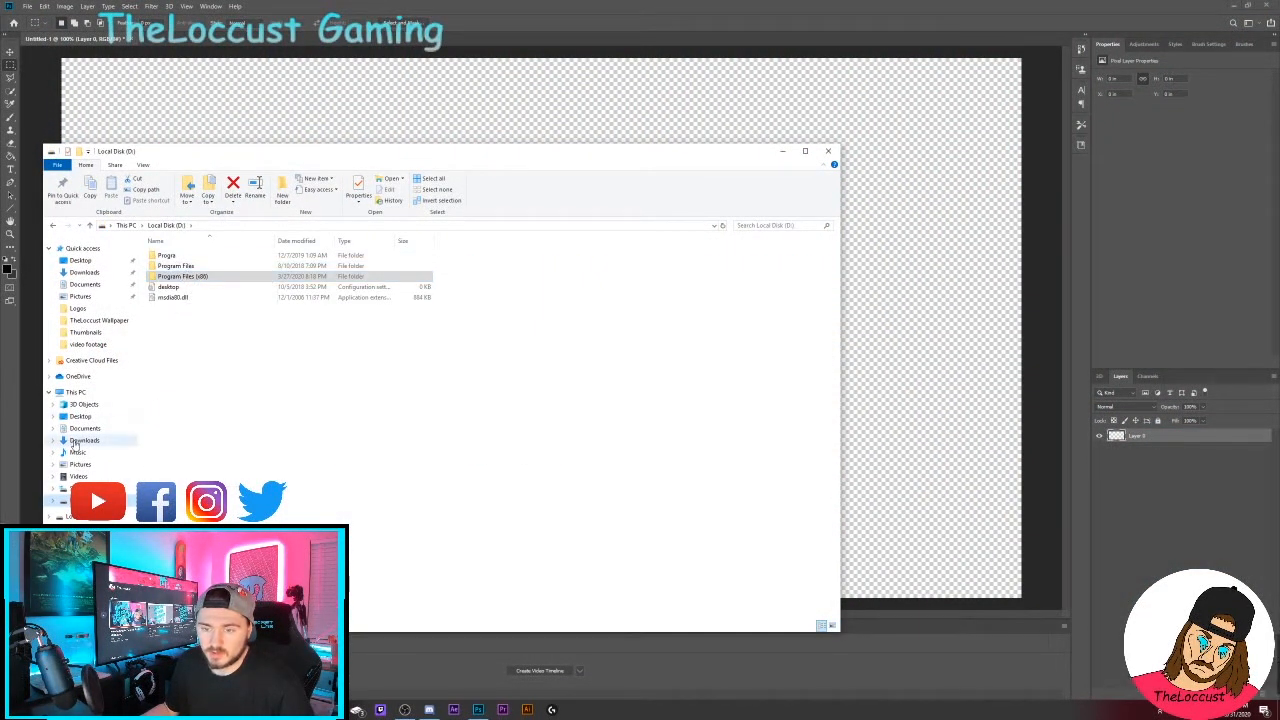
pyautogui.click(80, 464)
pyautogui.doubleClick(172, 265)
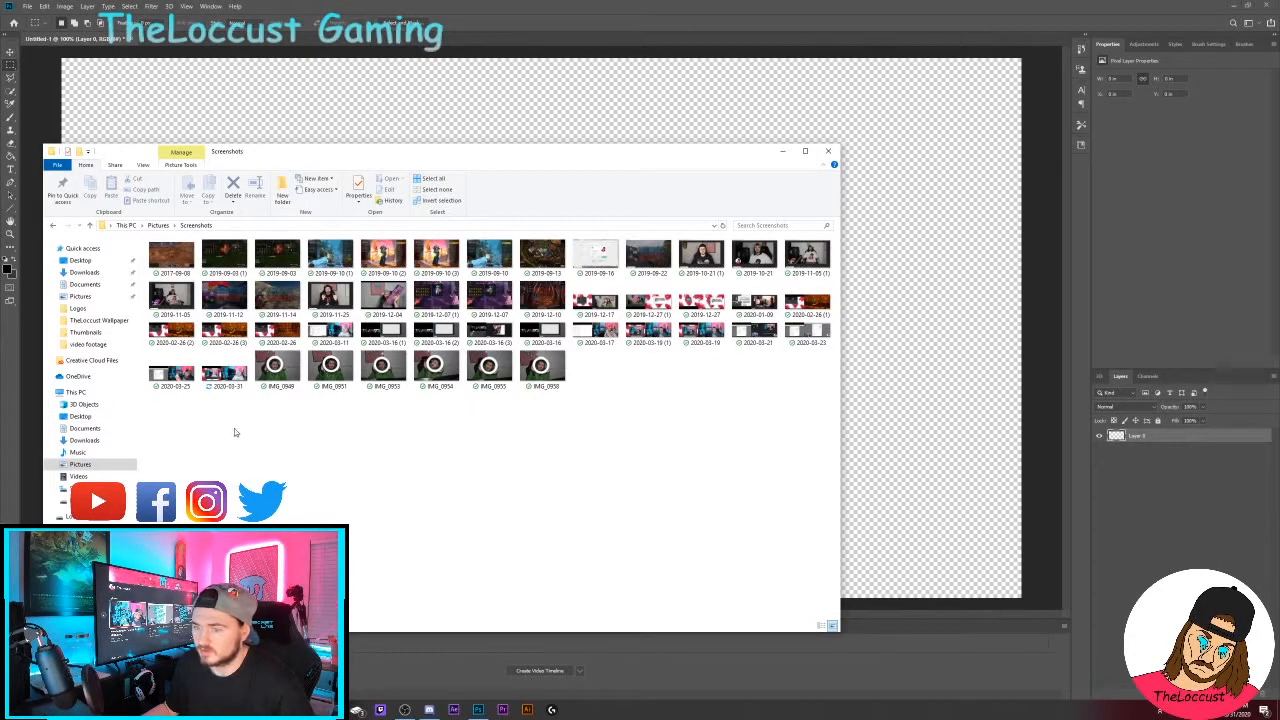
pyautogui.moveTo(217, 376); pyautogui.dragTo(882, 384)
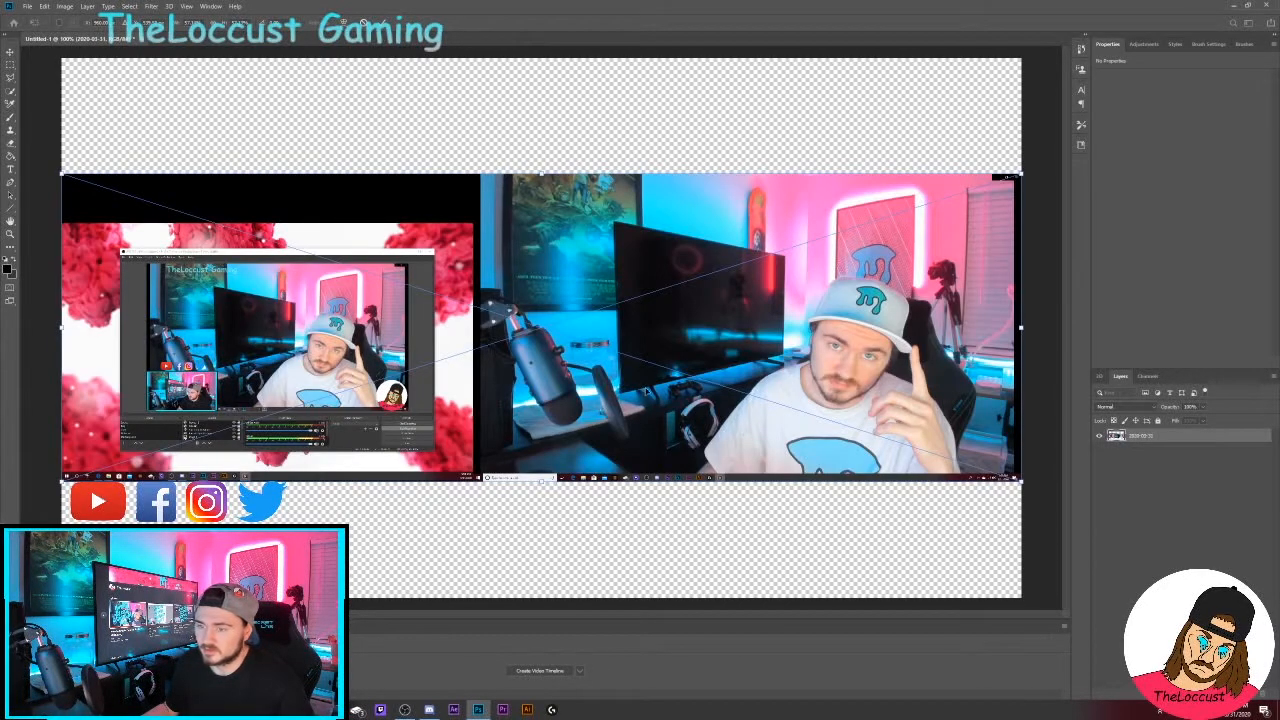
# Step: Enlarge and reposition the placed screenshot so only the video frame fills the canvas, and commit the transform
pyautogui.scroll(-5, 651, 381)
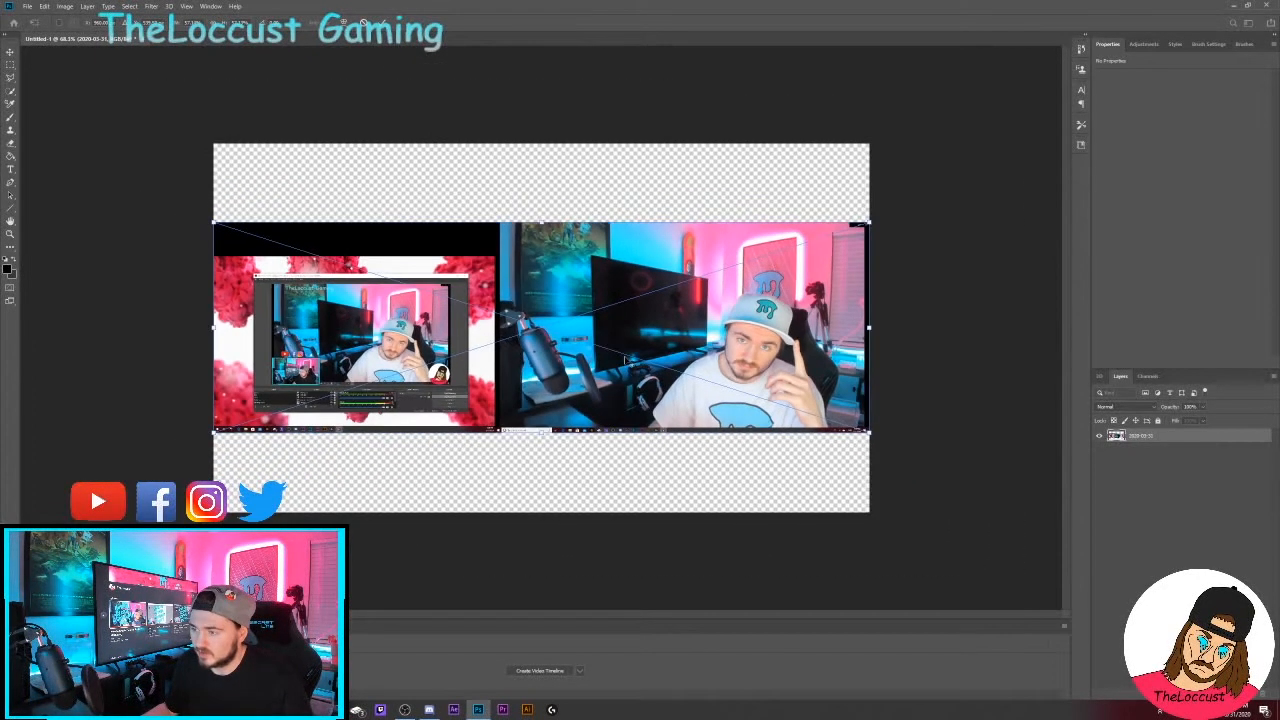
pyautogui.scroll(2, 632, 364)
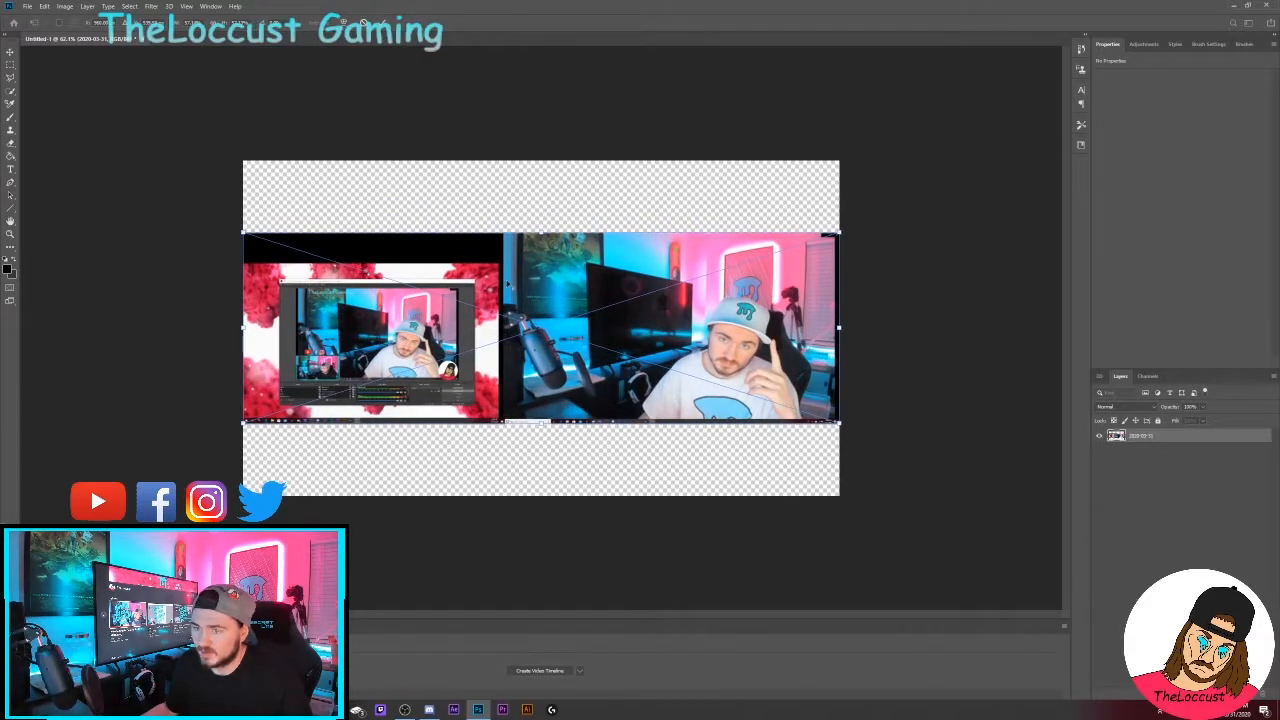
pyautogui.moveTo(243, 235); pyautogui.dragTo(90, 156)
pyautogui.moveTo(839, 424); pyautogui.dragTo(1033, 602)
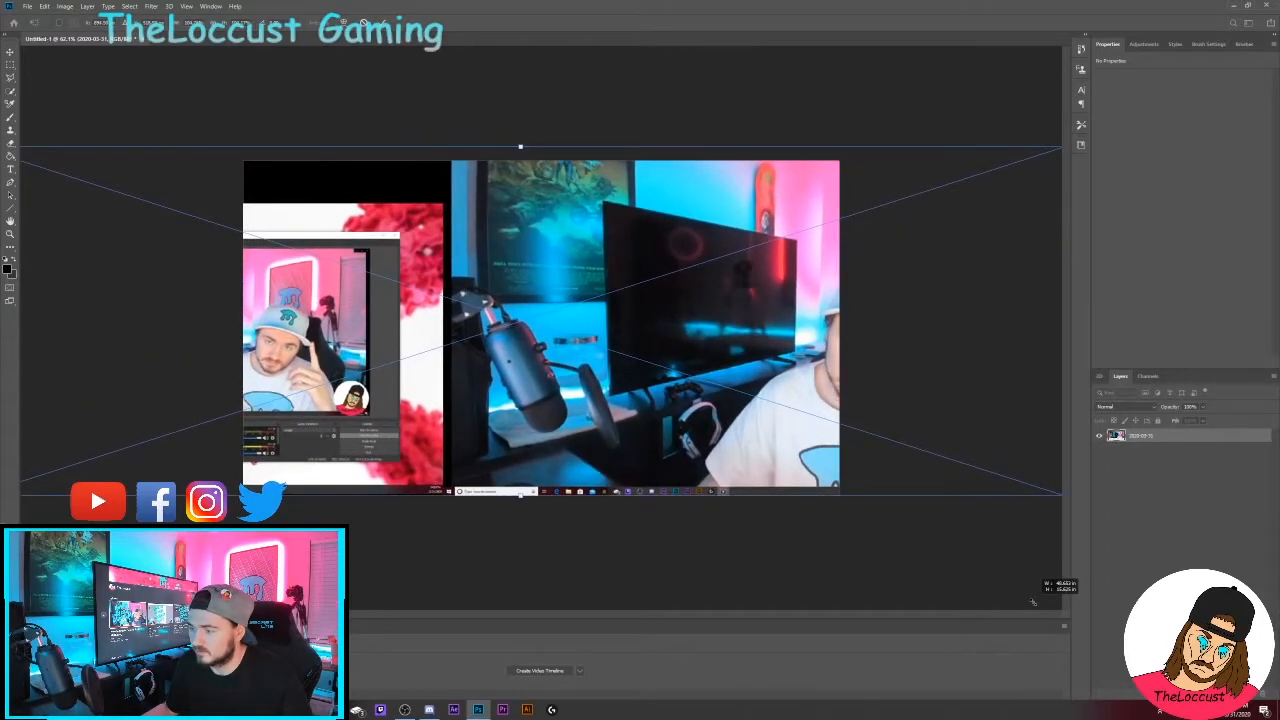
pyautogui.scroll(-3, 277, 189)
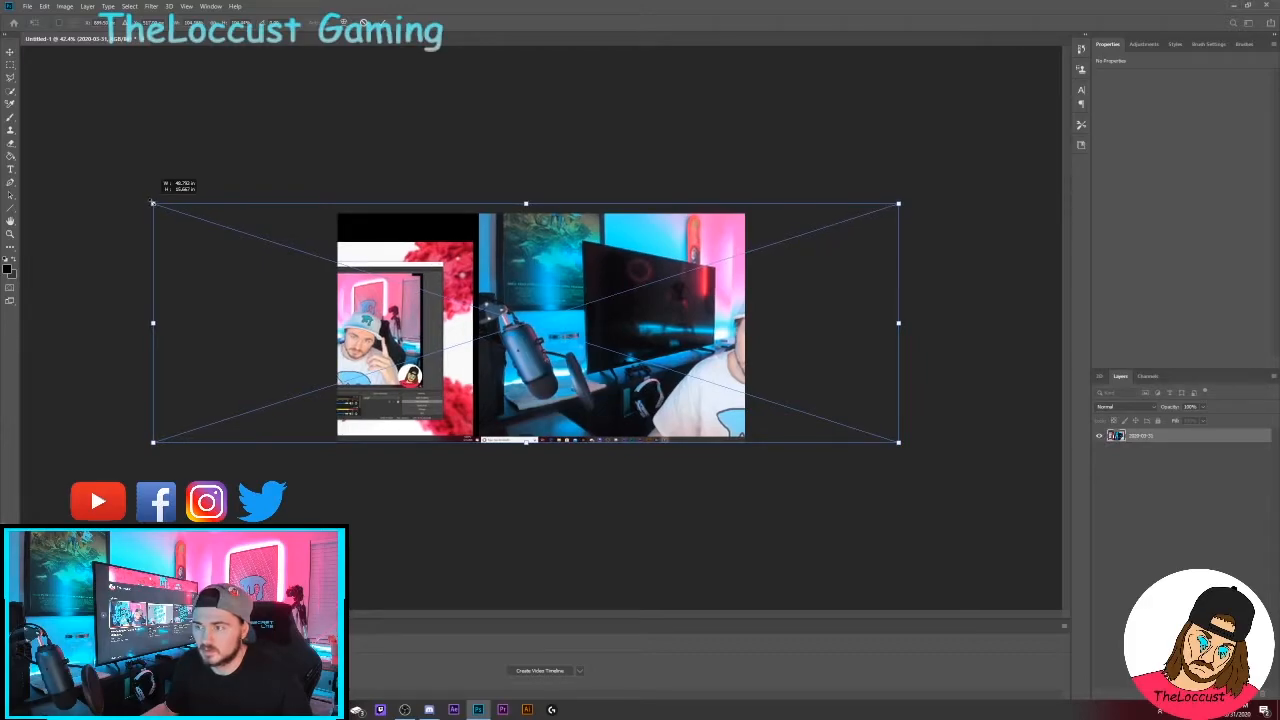
pyautogui.moveTo(665, 383); pyautogui.dragTo(518, 384)
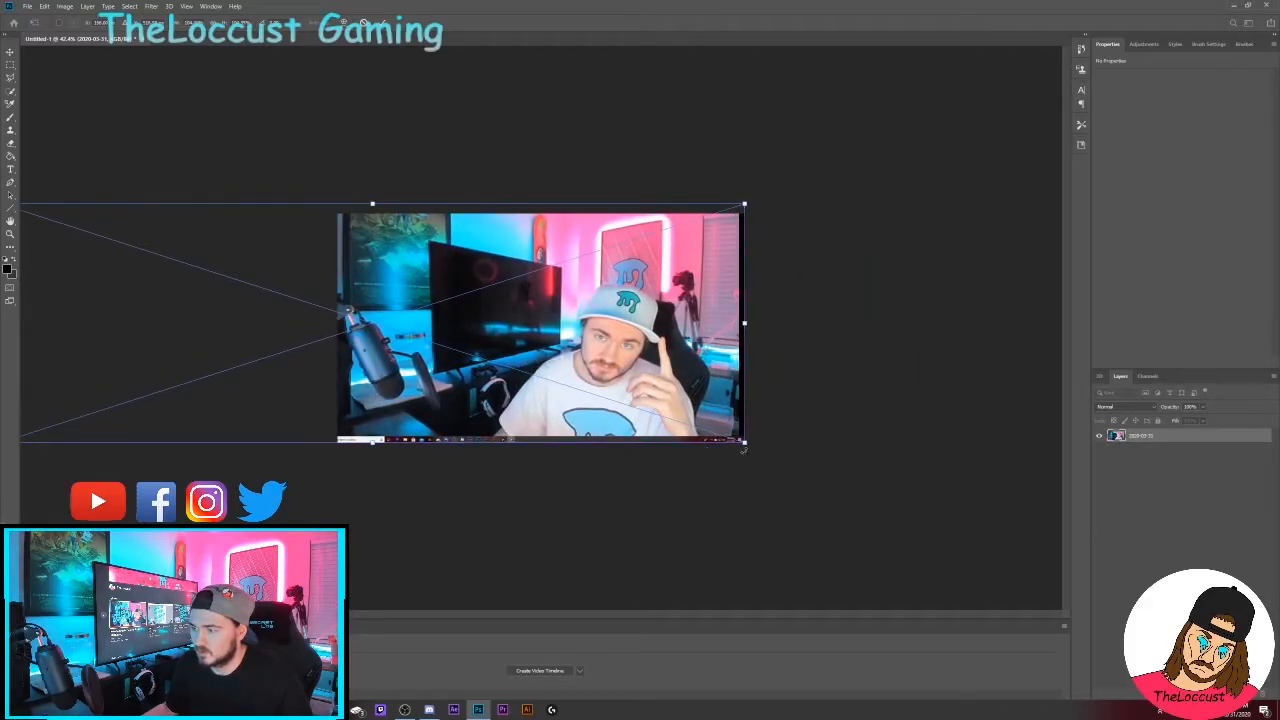
pyautogui.moveTo(745, 442); pyautogui.dragTo(769, 456)
pyautogui.moveTo(563, 381); pyautogui.dragTo(550, 380)
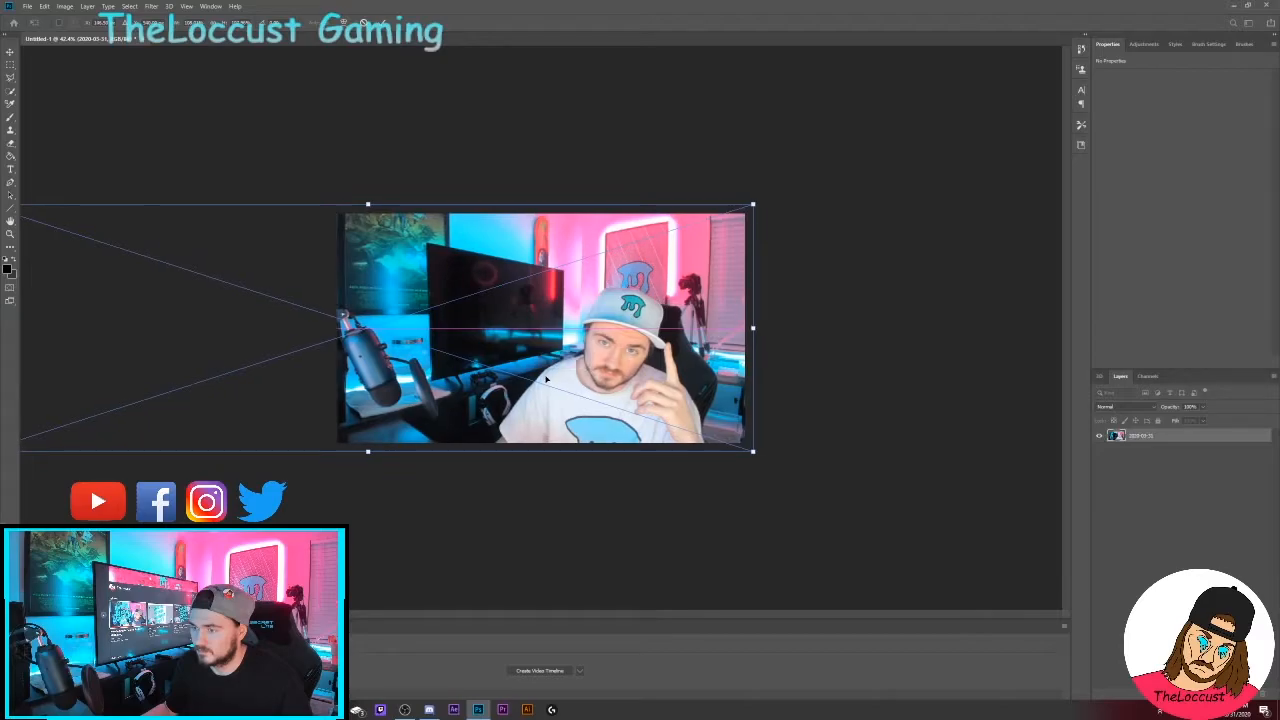
pyautogui.press('Return')
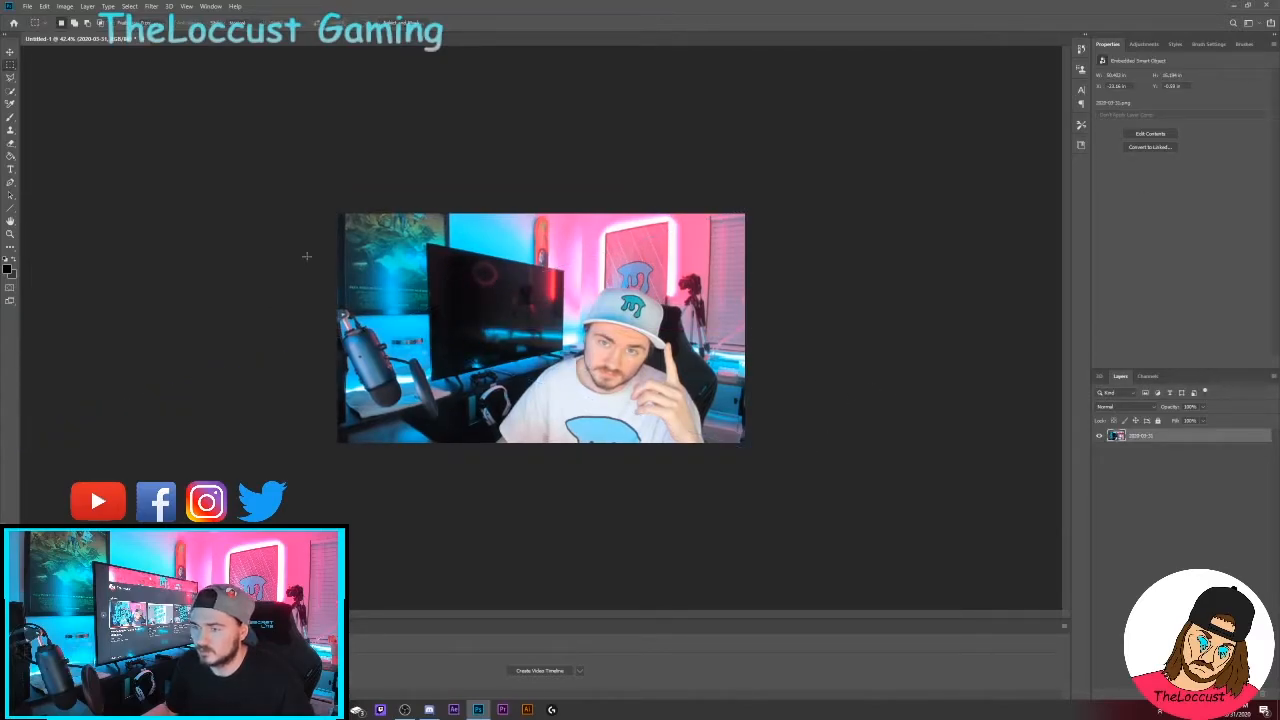
# Step: Select the pink wall and window area to the right of the framed poster with the Quick Selection tool
pyautogui.click(10, 52)
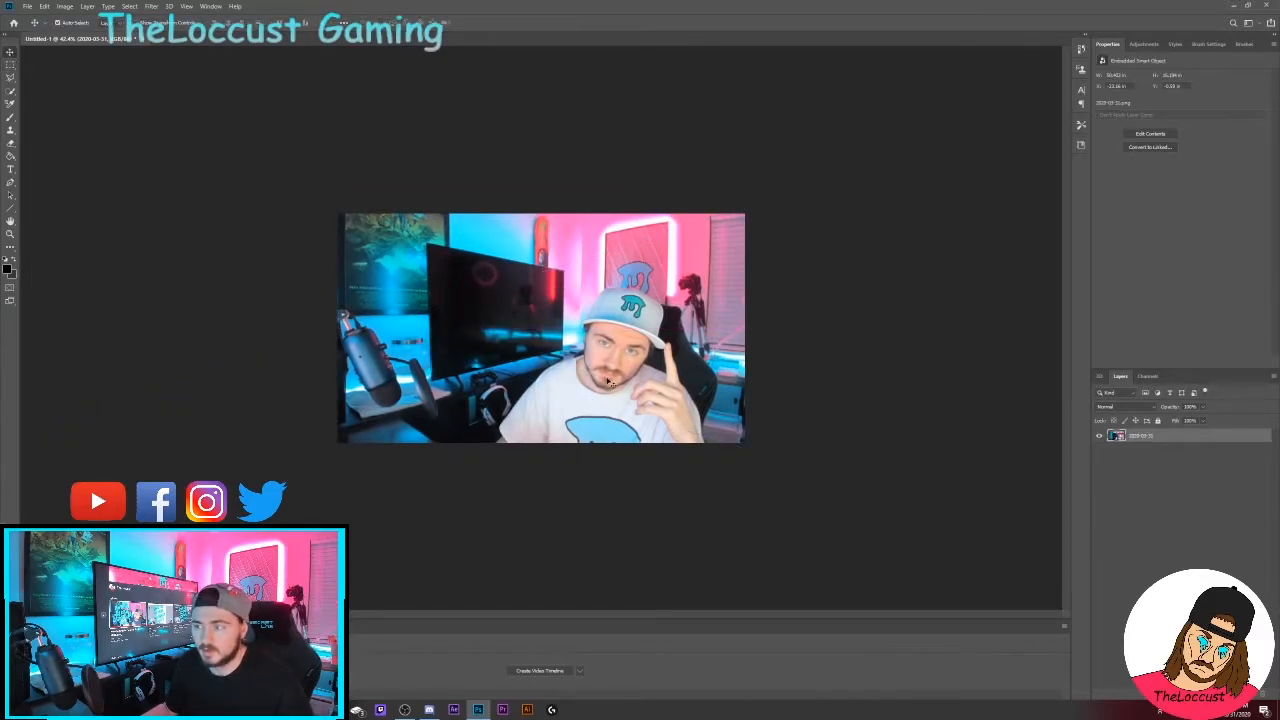
pyautogui.hotkey('ctrl', '0')
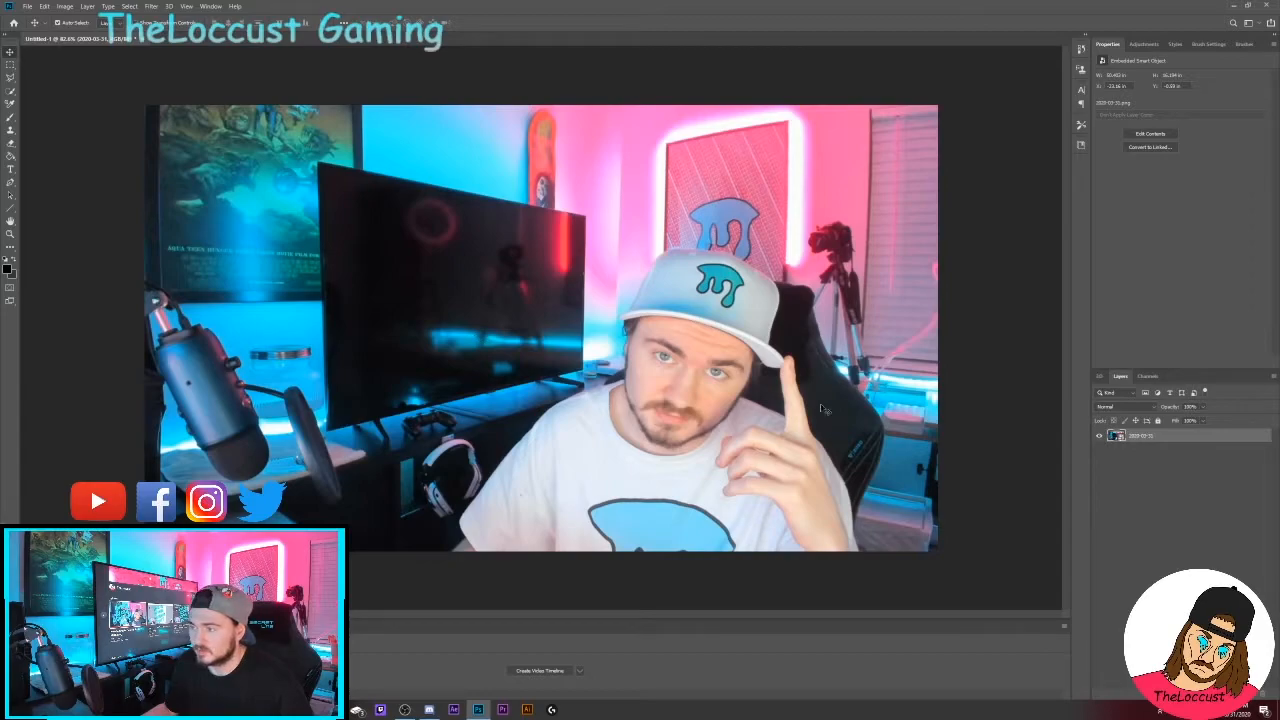
pyautogui.click(11, 93)
pyautogui.moveTo(630, 170); pyautogui.dragTo(600, 215)
pyautogui.rightClick(633, 228)
pyautogui.click(676, 234)
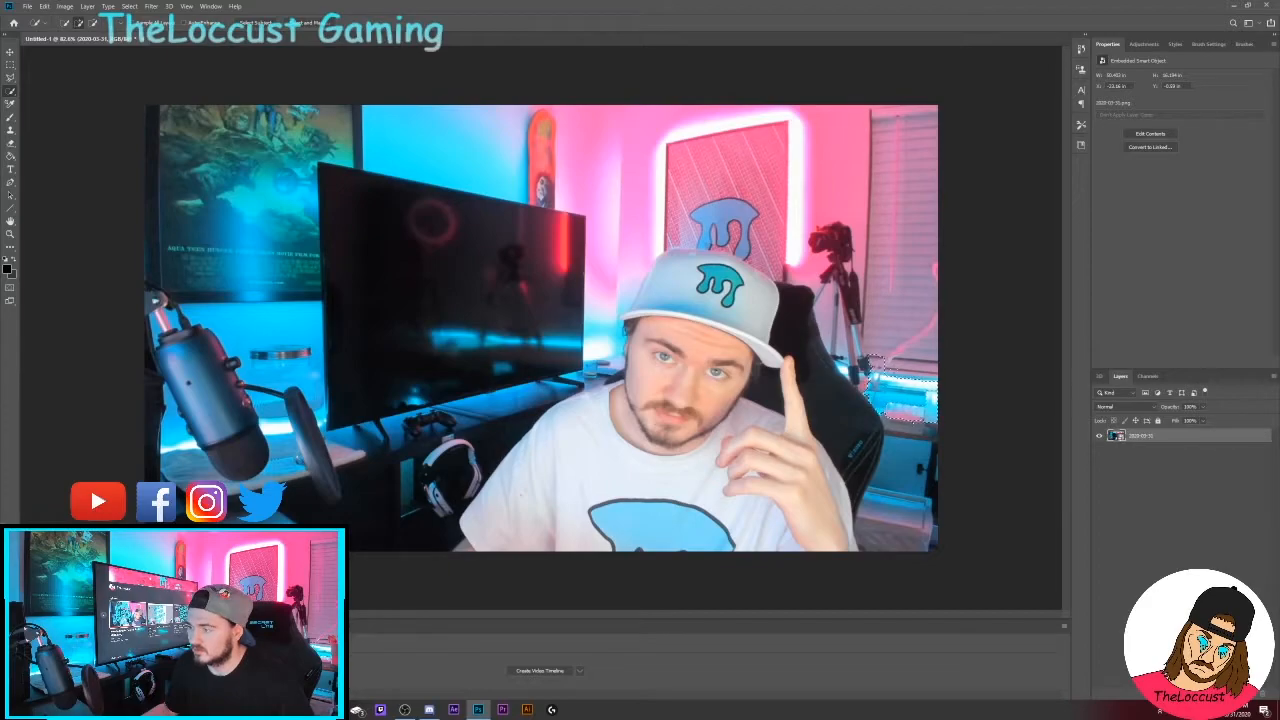
pyautogui.click(864, 285)
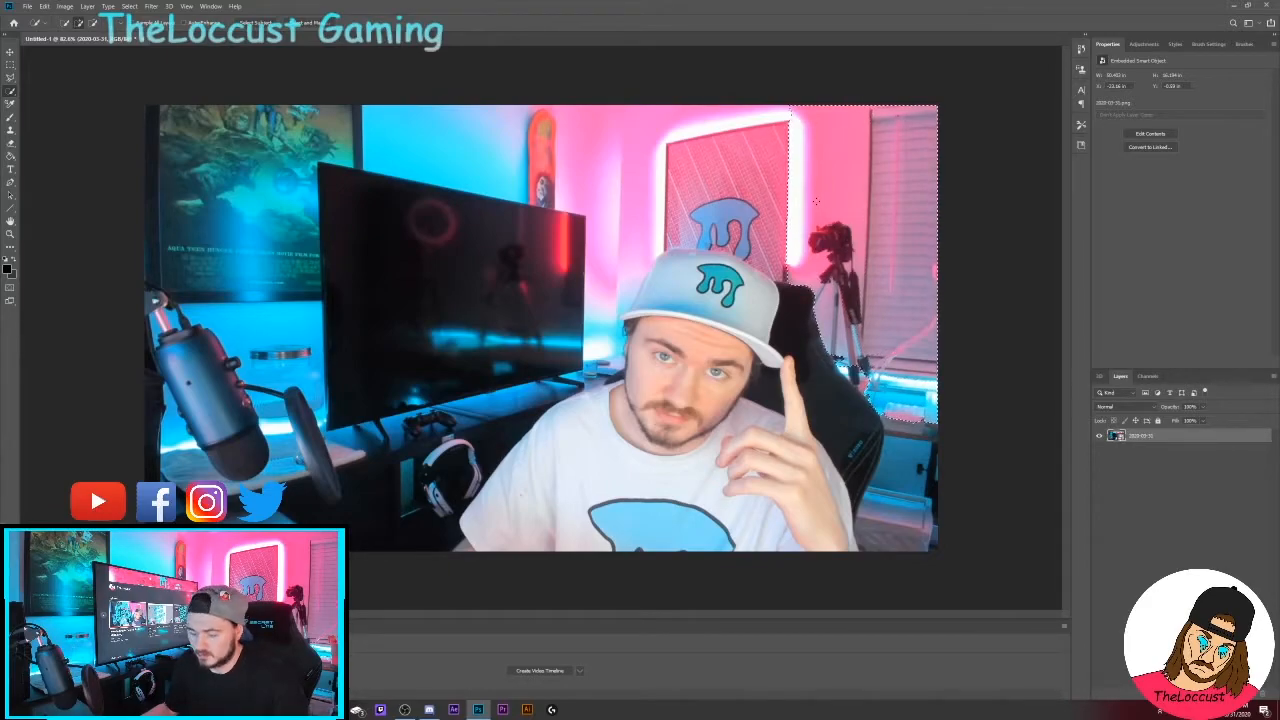
# Step: Try to delete the selected background area, and add an empty layer beneath the screenshot layer
pyautogui.press('Delete')
pyautogui.press('Return')
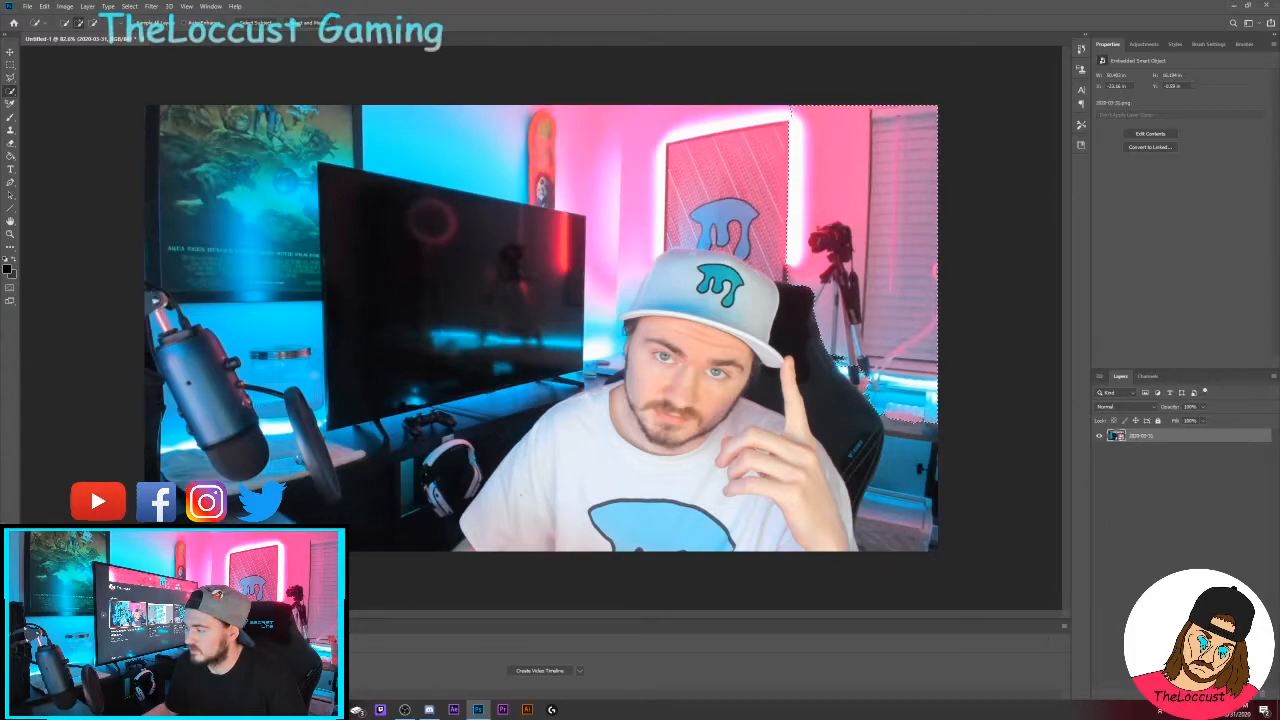
pyautogui.click(1249, 694)
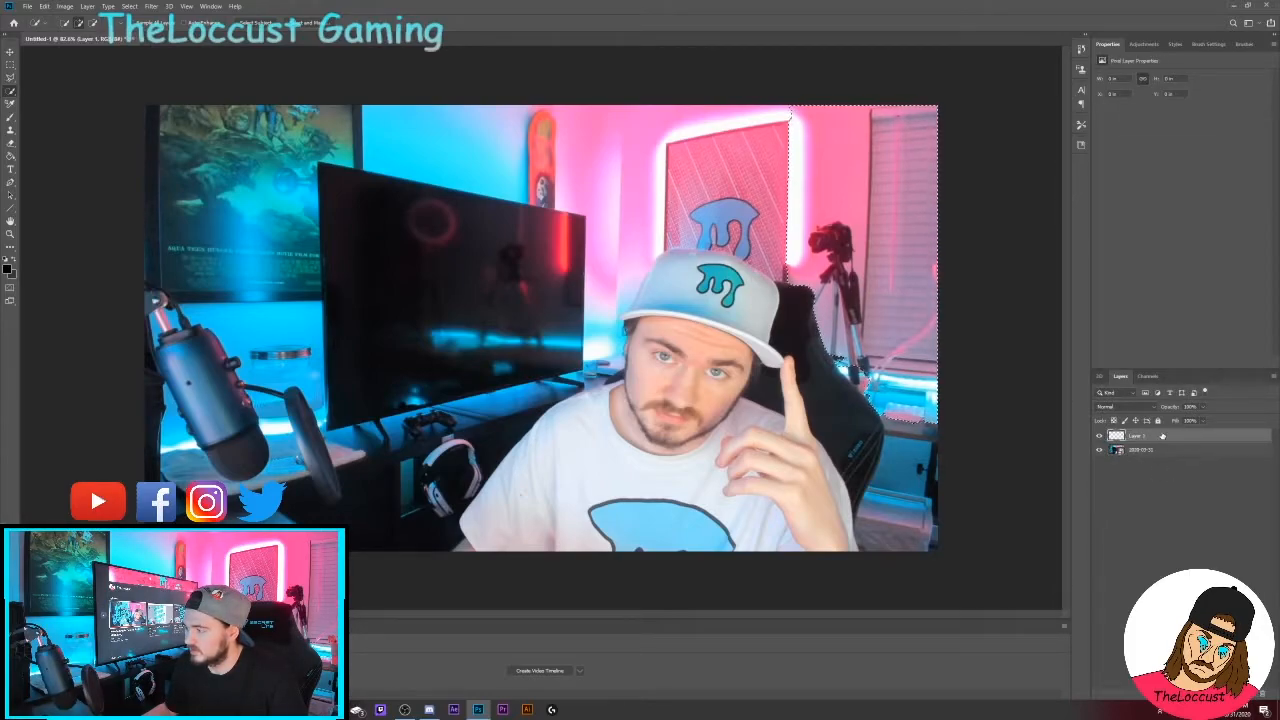
pyautogui.moveTo(1136, 441); pyautogui.dragTo(1135, 468)
pyautogui.hotkey('ctrl', 'd')
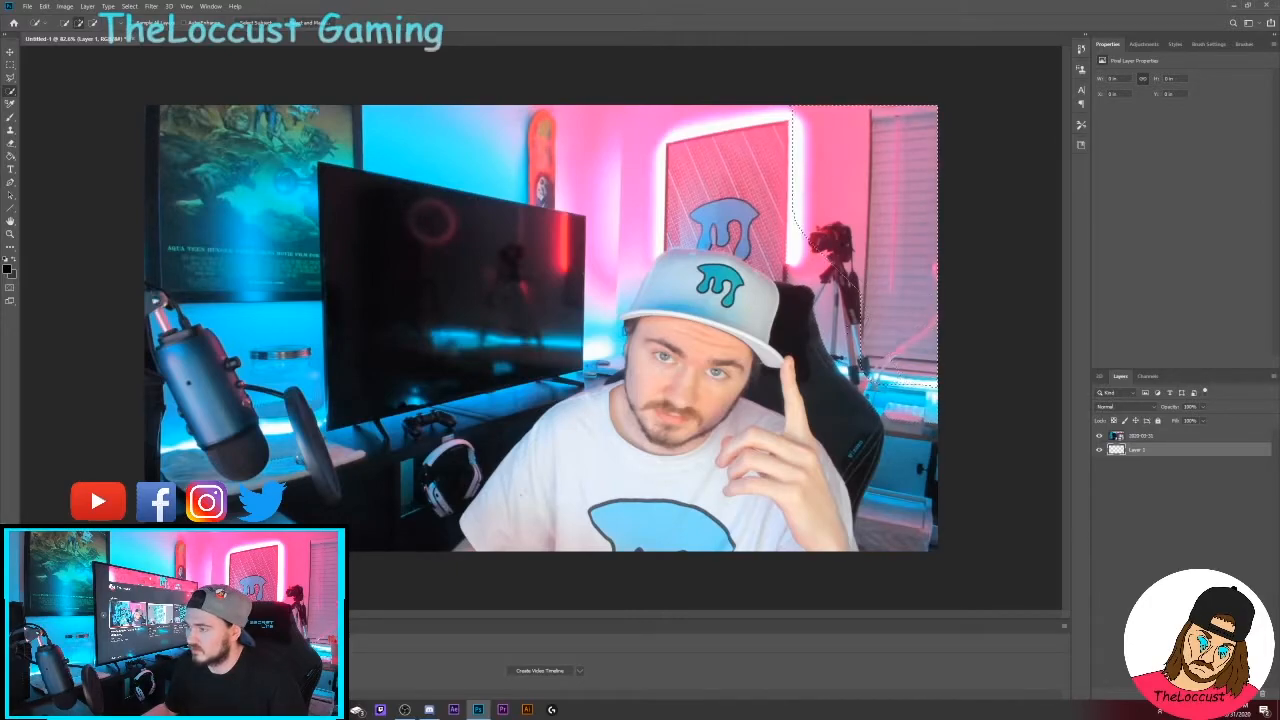
# Step: Undo the selection change and the addition and reordering of the empty layer
pyautogui.hotkey('ctrl', 'z')
pyautogui.hotkey('ctrl', 'z')
pyautogui.hotkey('ctrl', 'z')
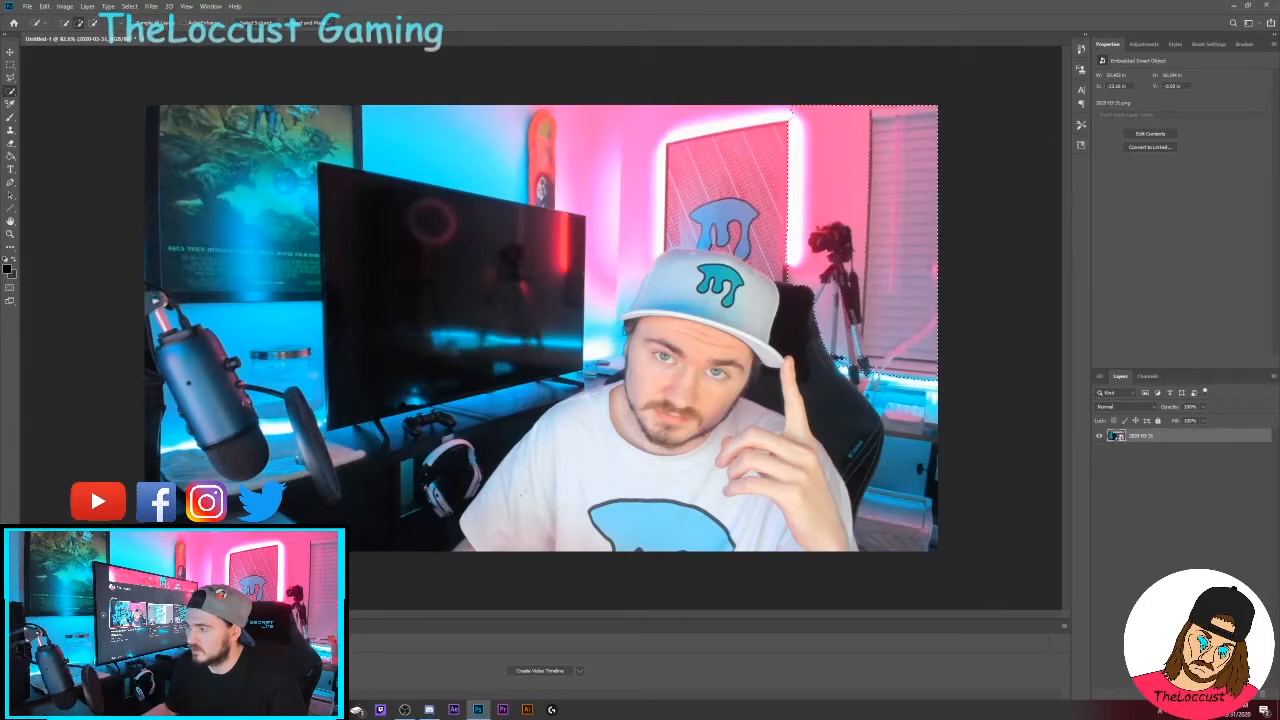
# Step: Retry deleting the selected background, add an empty layer below the screenshot layer, and make the screenshot layer active
pyautogui.press('Delete')
pyautogui.click(635, 260)
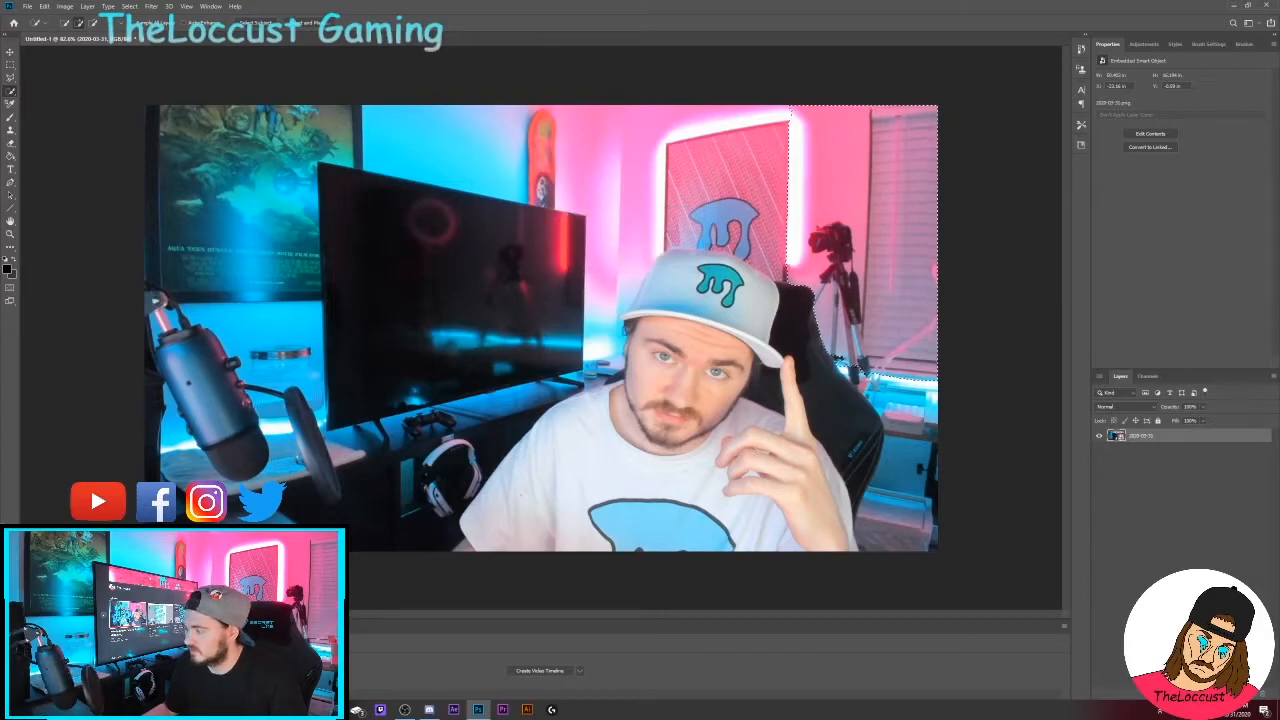
pyautogui.click(1249, 693)
pyautogui.moveTo(1131, 436); pyautogui.dragTo(1130, 470)
pyautogui.click(1160, 436)
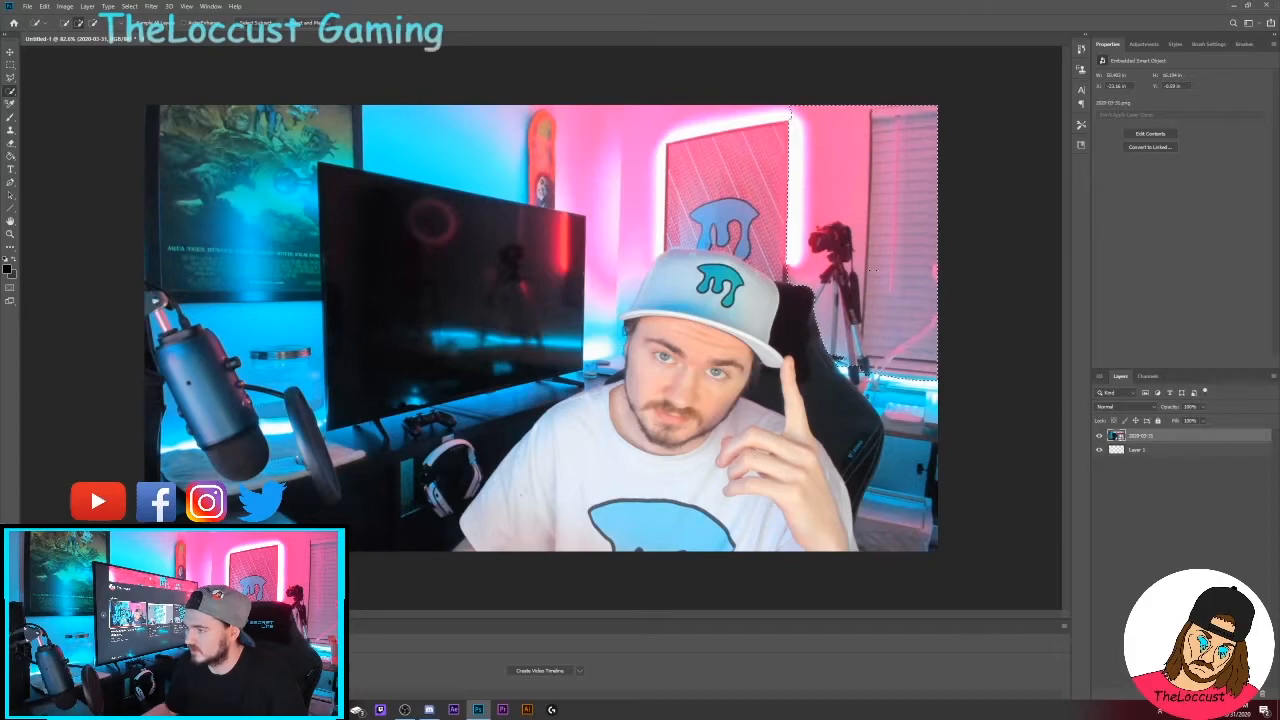
# Step: Flatten the image into a single layer and unlock the resulting background for editing
pyautogui.press('Delete')
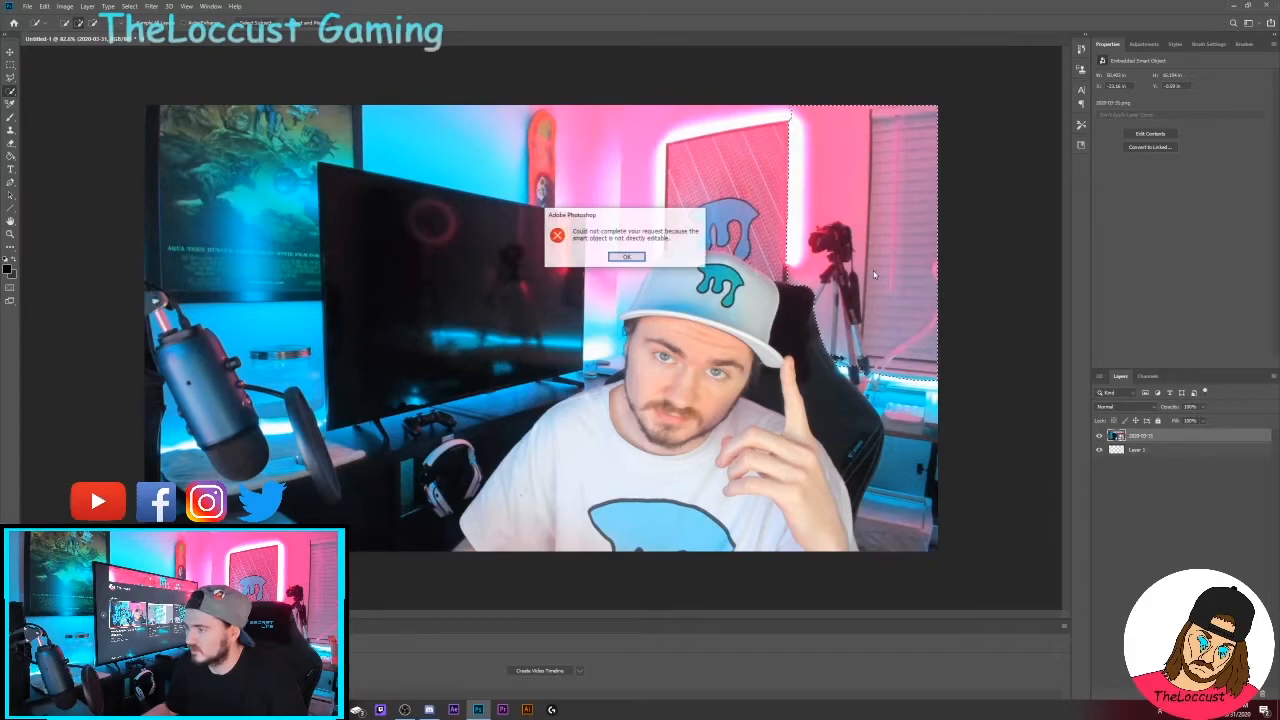
pyautogui.click(626, 257)
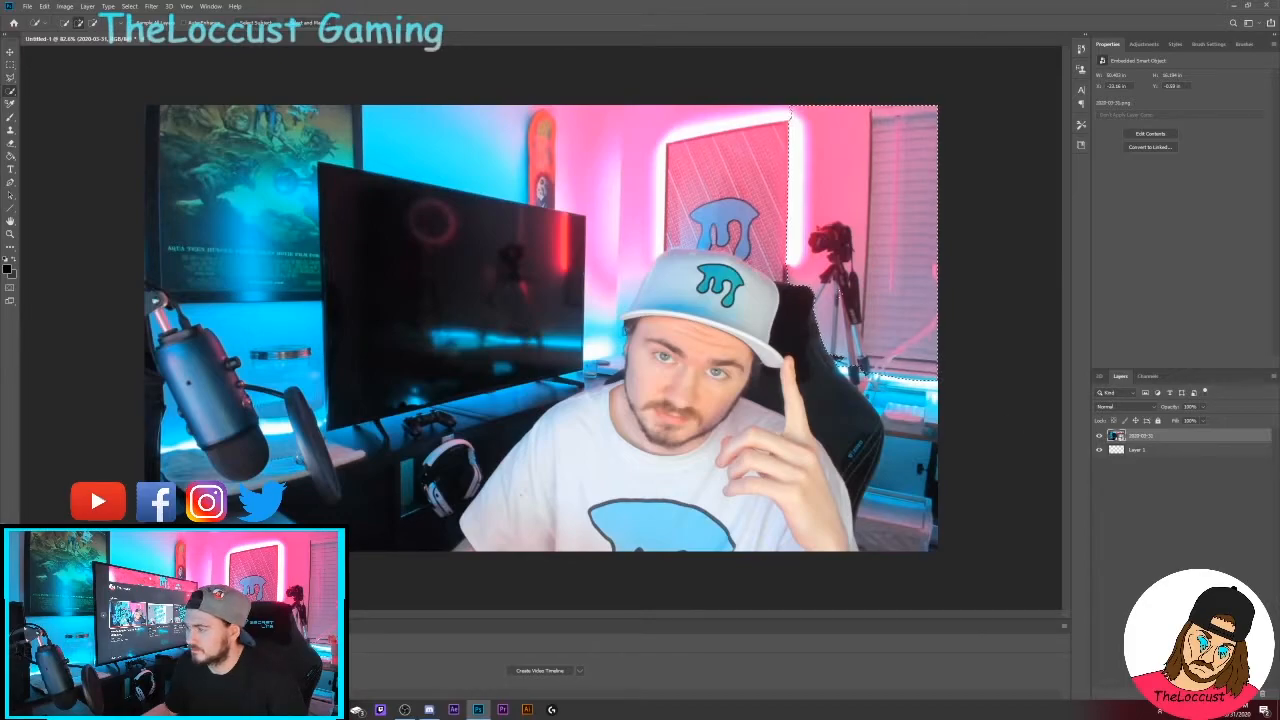
pyautogui.rightClick(1142, 440)
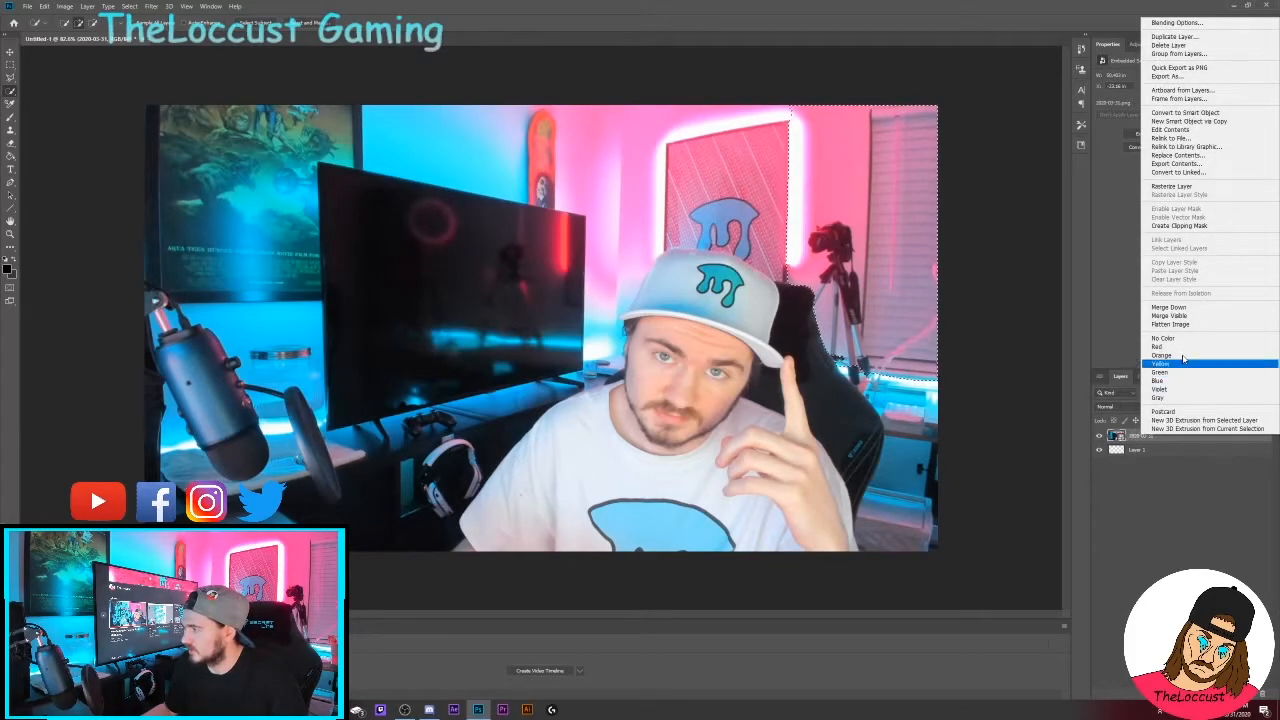
pyautogui.click(1170, 324)
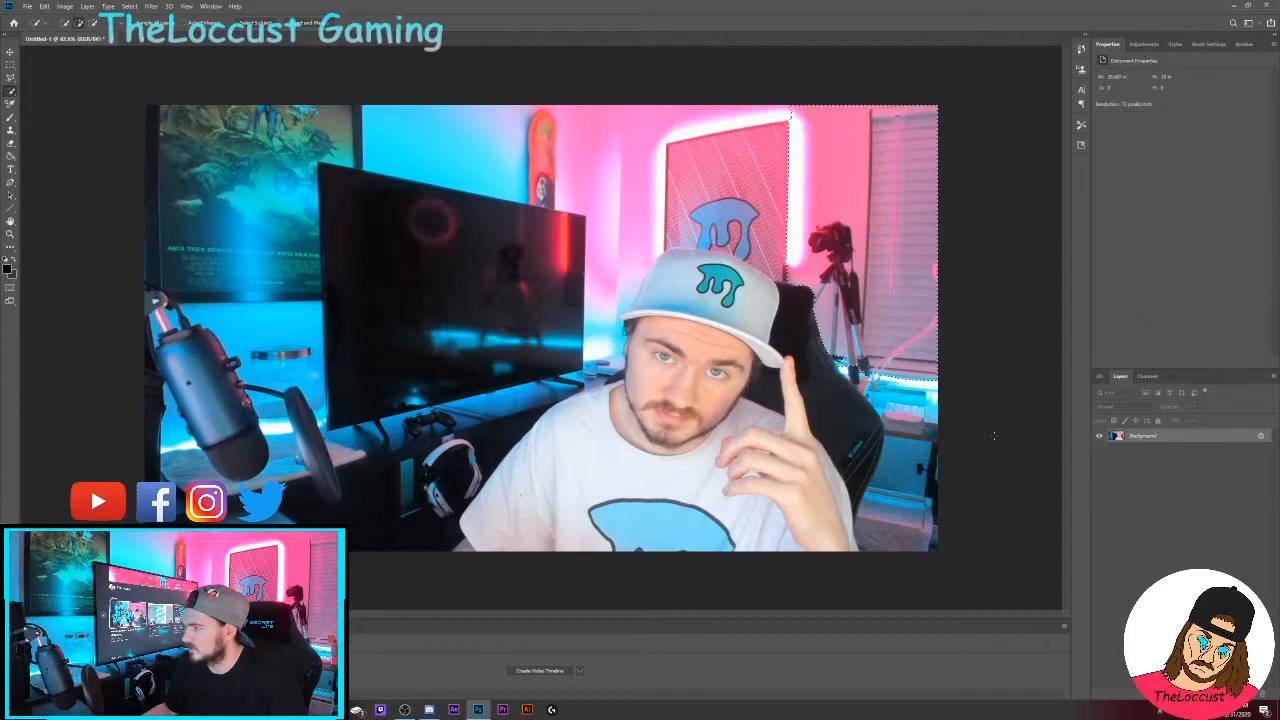
pyautogui.click(1260, 436)
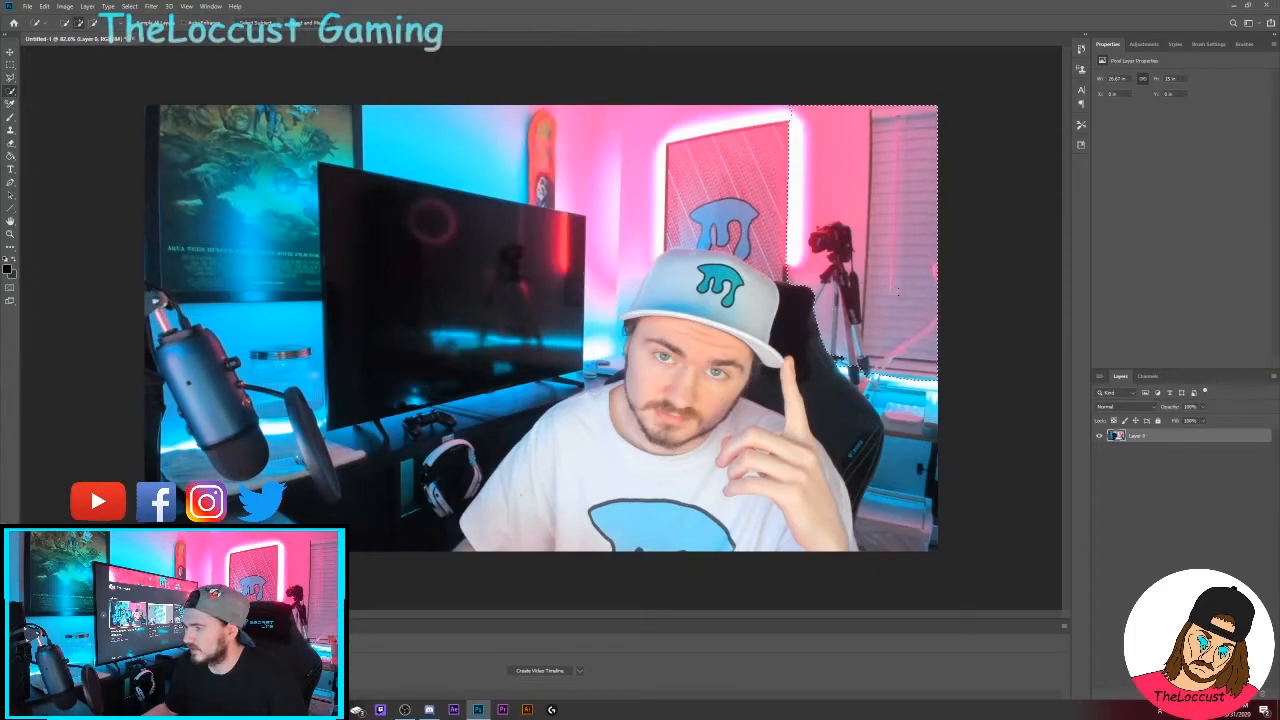
# Step: Delete the selected pink wall and window area beside the framed poster, and clear the selection
pyautogui.press('Delete')
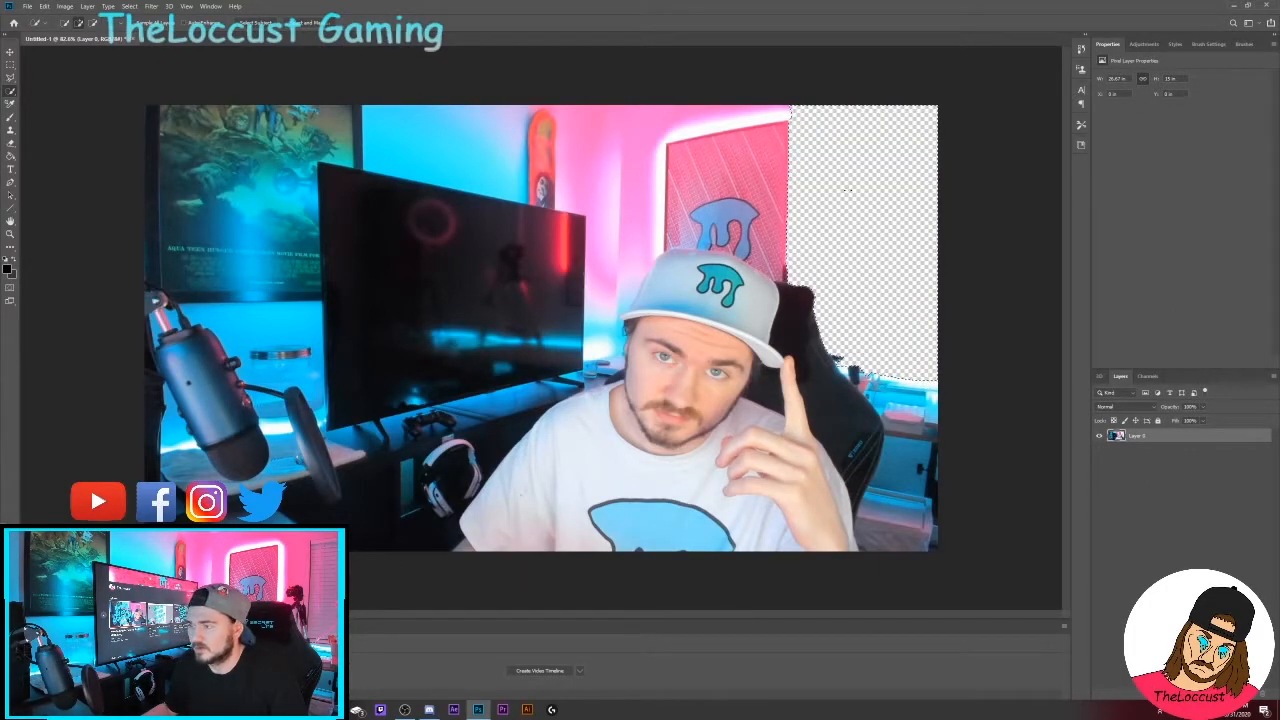
pyautogui.moveTo(701, 189)
pyautogui.mouseDown()
pyautogui.moveTo(591, 188)
pyautogui.moveTo(750, 186)
pyautogui.moveTo(690, 200)
pyautogui.mouseUp()
pyautogui.rightClick(699, 198)
pyautogui.click(722, 203)
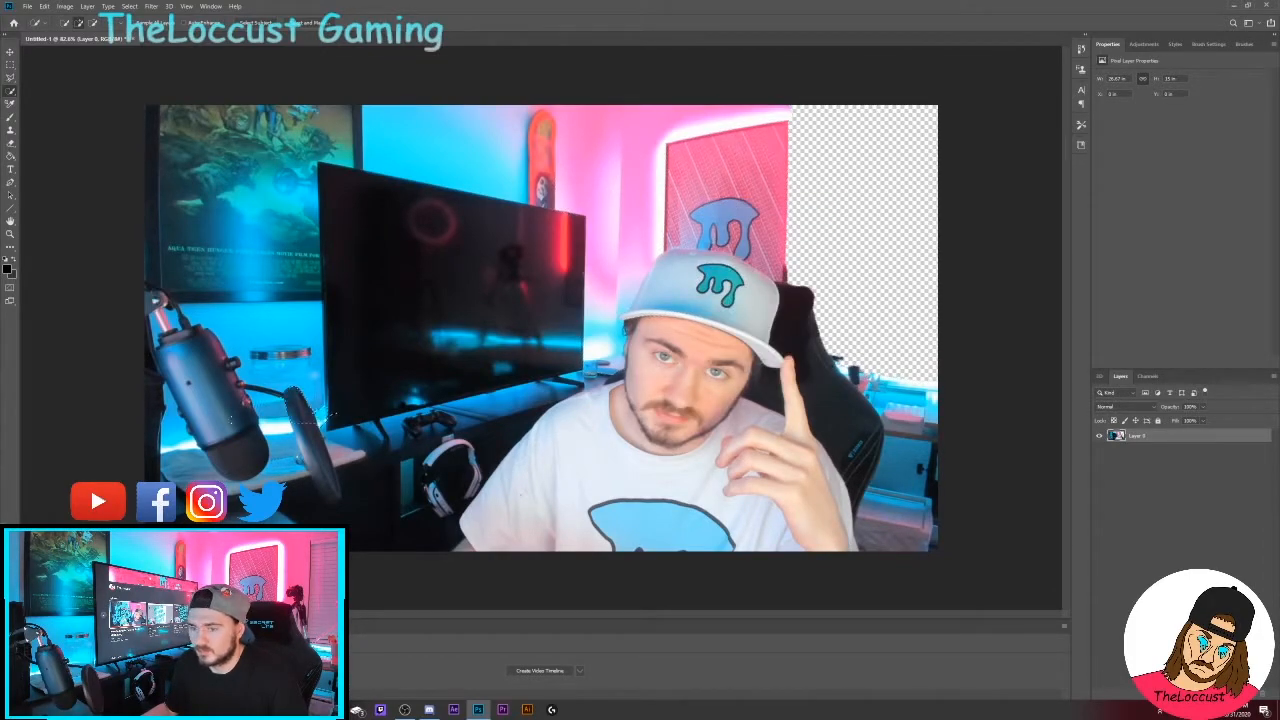
# Step: Select and delete the background on the person's microphone side, including the teal poster, microphone, desk, monitor and headphones
pyautogui.press('Delete')
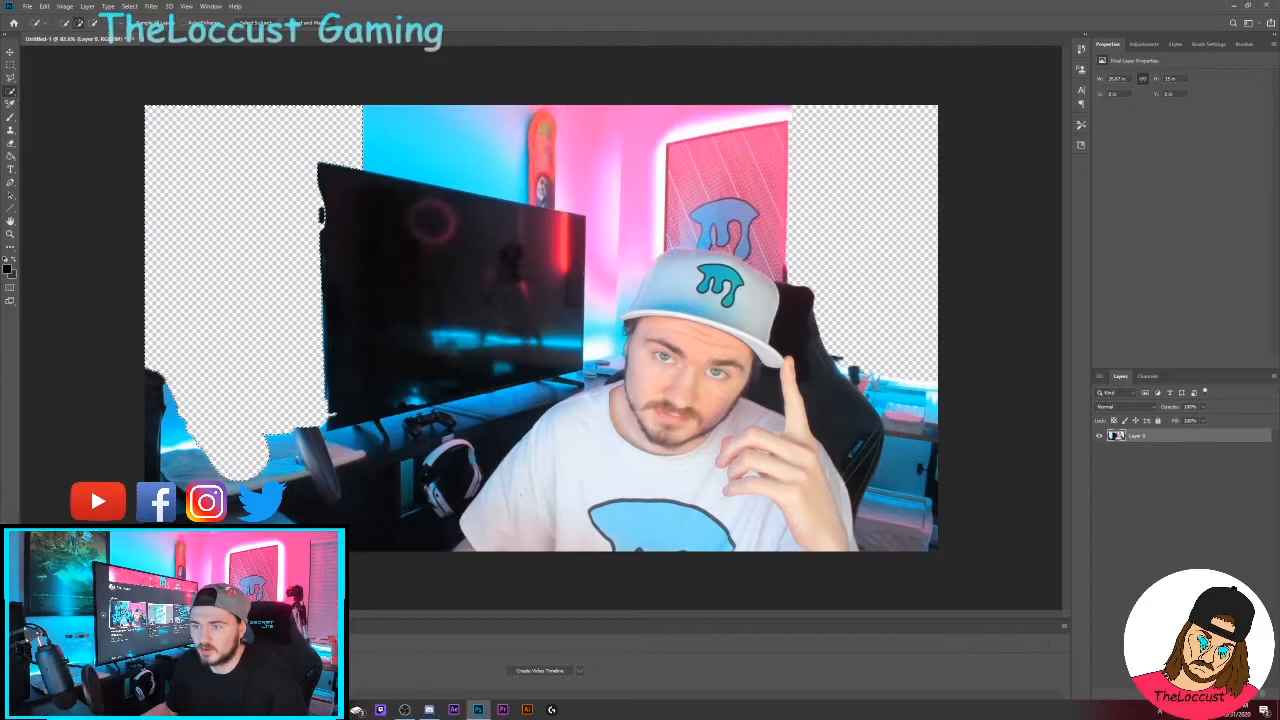
pyautogui.press('Delete')
pyautogui.moveTo(285, 450); pyautogui.dragTo(318, 470)
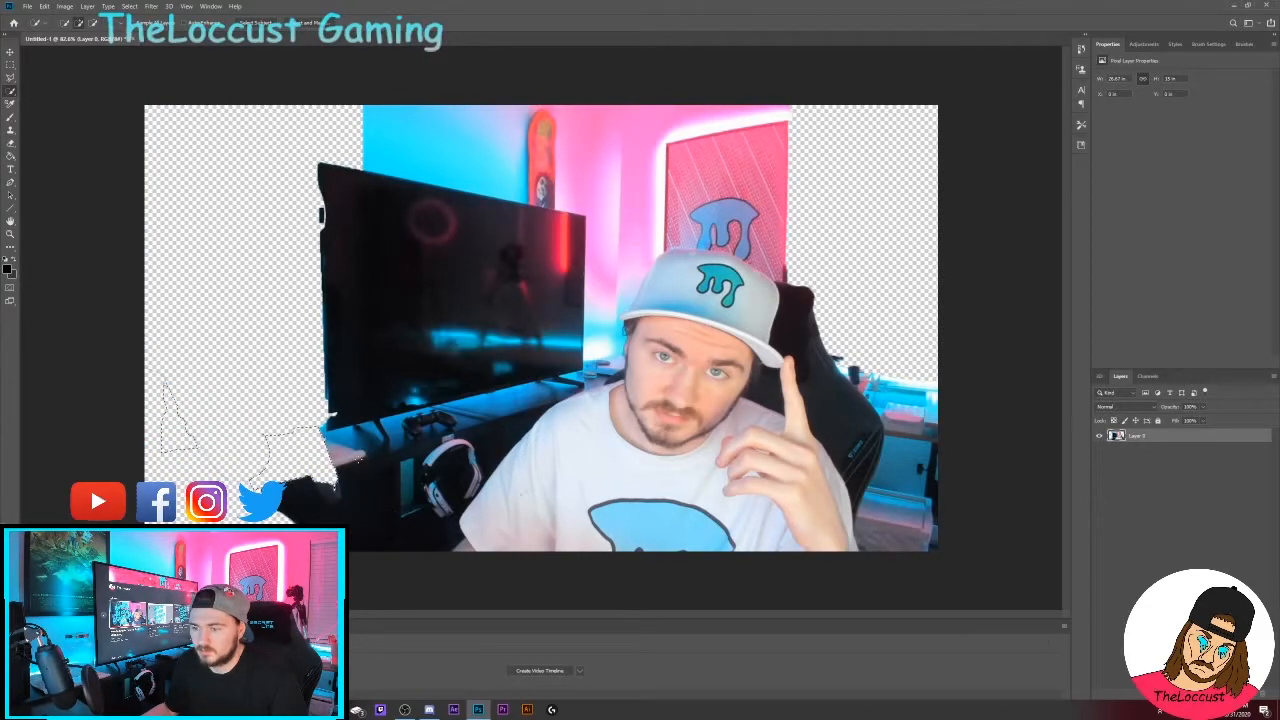
pyautogui.press('Delete')
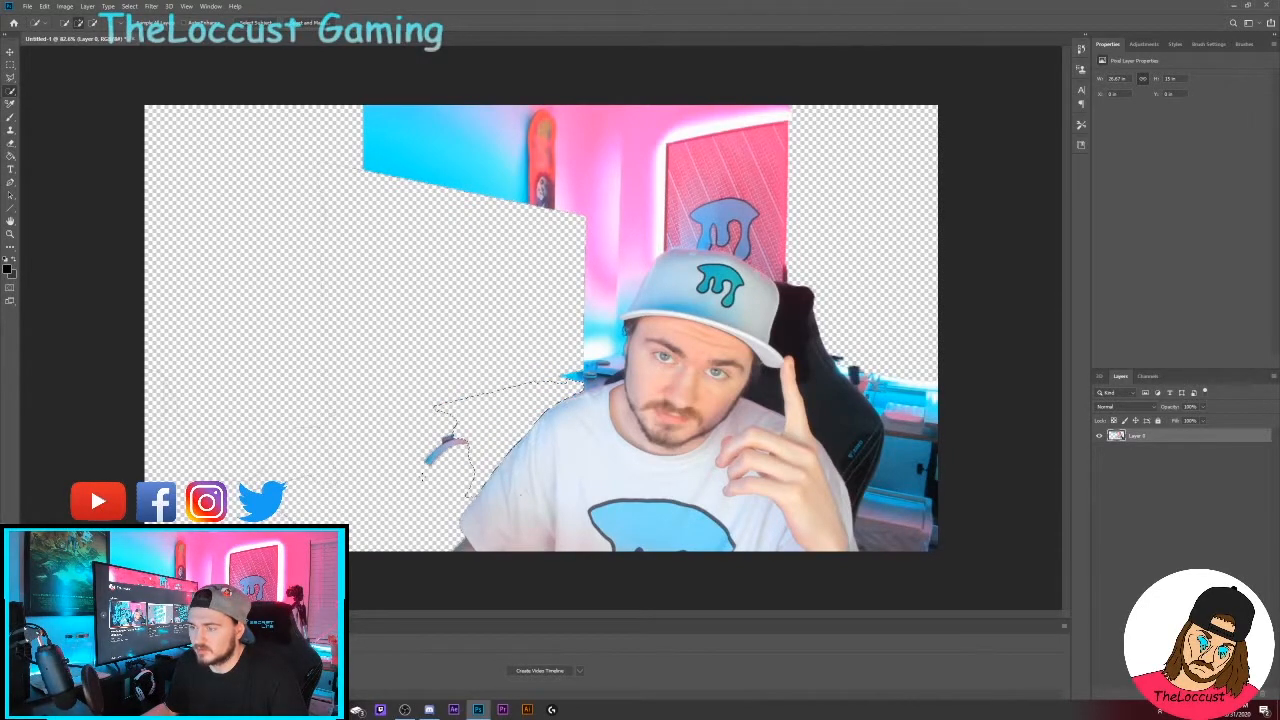
pyautogui.hotkey('ctrl', 'd')
pyautogui.press('Delete')
# Step: Select and delete the pink wall between the skateboard and the cap, plus the framed poster behind the cap
pyautogui.moveTo(590, 308)
pyautogui.mouseDown()
pyautogui.moveTo(594, 250)
pyautogui.moveTo(614, 260)
pyautogui.mouseUp()
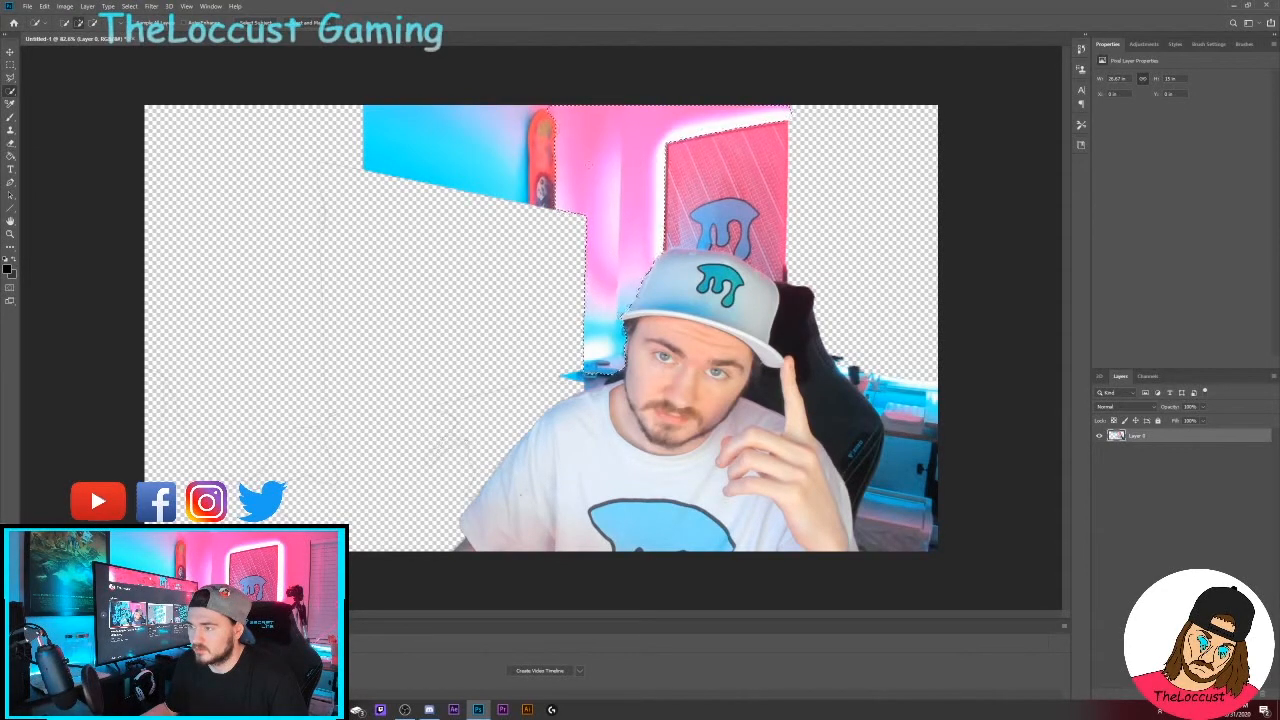
pyautogui.press('Delete')
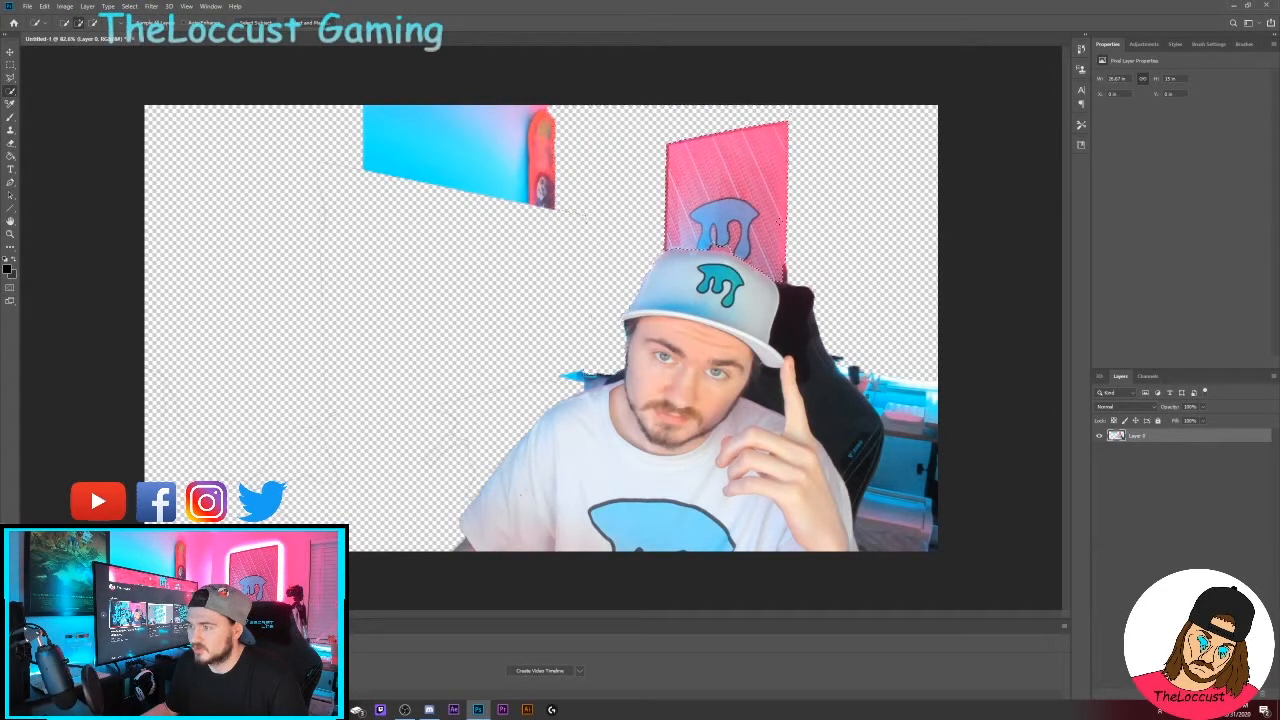
pyautogui.press('Delete')
pyautogui.hotkey('ctrl', 'd')
# Step: Select and delete the gaming chair and the blue shelf area behind the raised hand
pyautogui.moveTo(780, 262); pyautogui.dragTo(808, 328)
pyautogui.press('Delete')
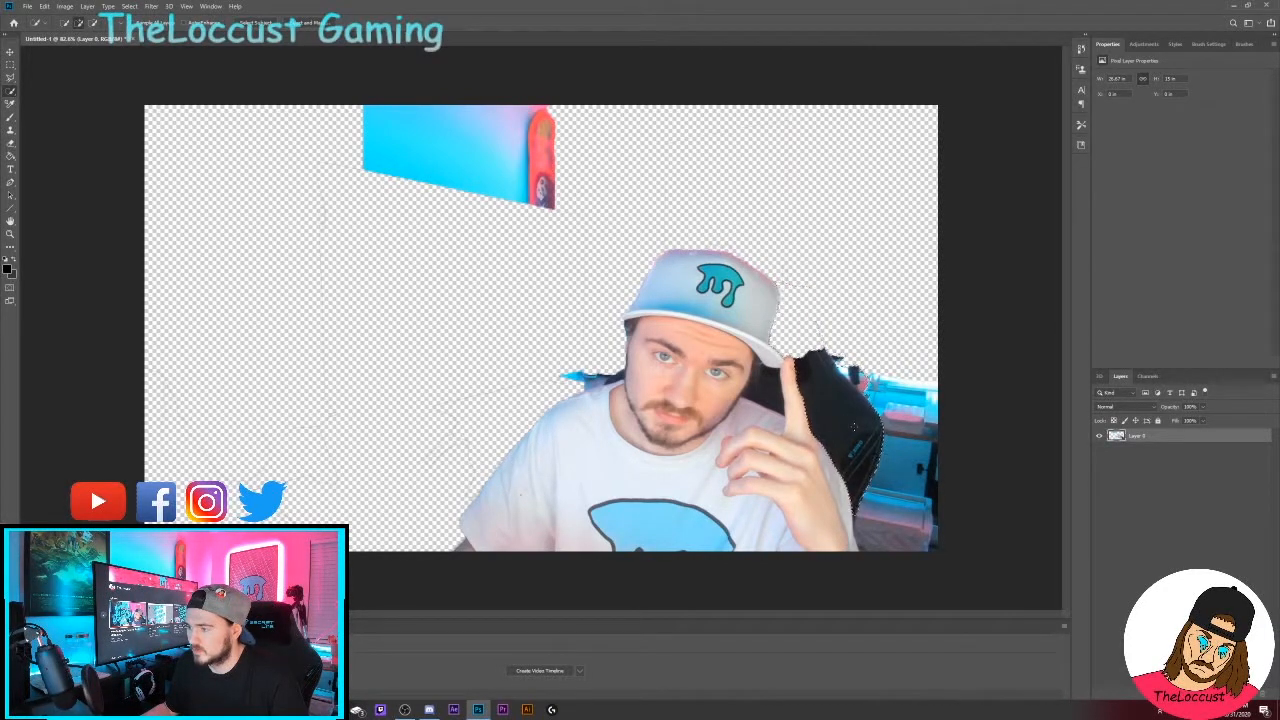
pyautogui.press('Delete')
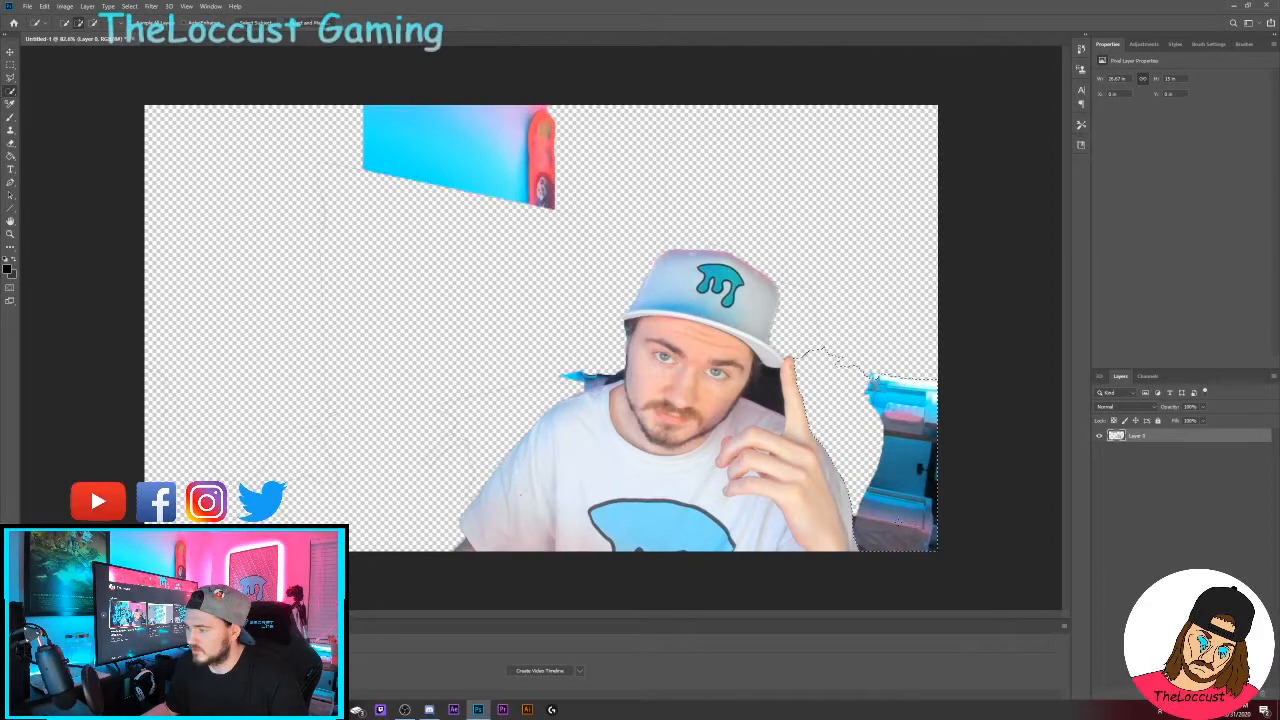
pyautogui.press('Delete')
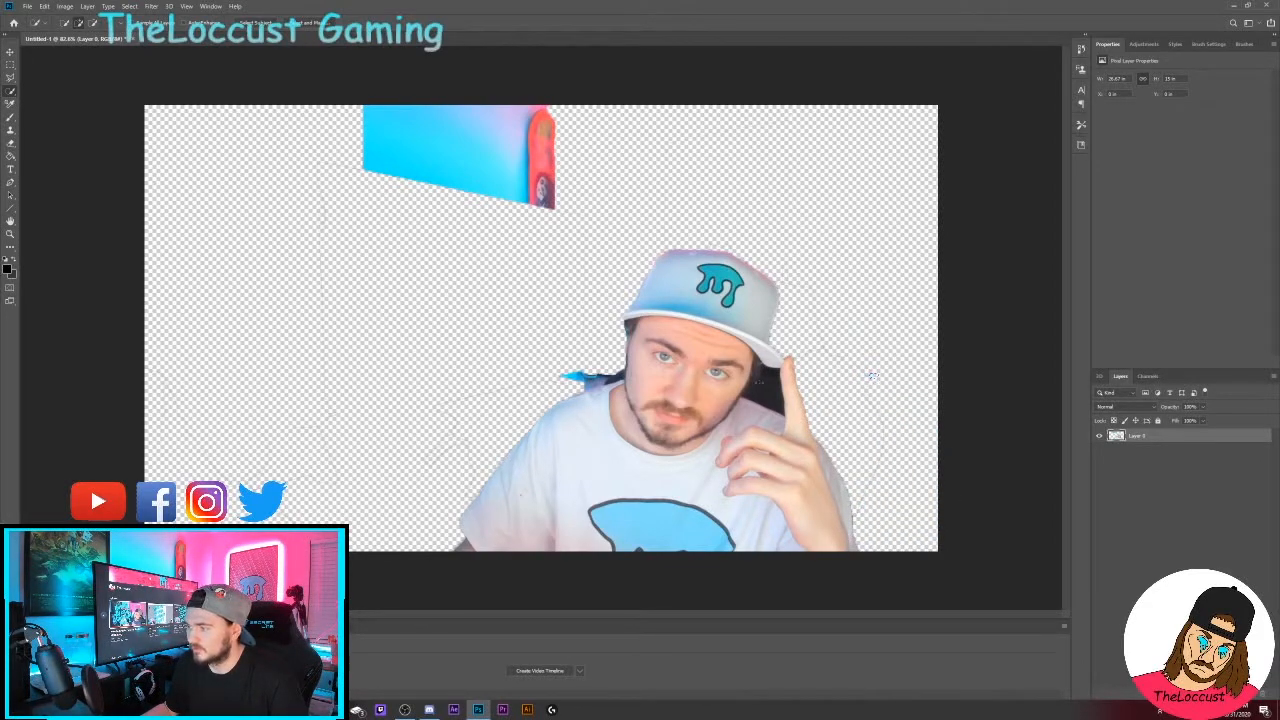
pyautogui.press('Delete')
# Step: Remove the blue remnants above the shoulder and the remaining blue wall piece with the skateboard
pyautogui.moveTo(605, 368)
pyautogui.mouseDown()
pyautogui.moveTo(578, 375)
pyautogui.moveTo(590, 390)
pyautogui.mouseUp()
pyautogui.press('Delete')
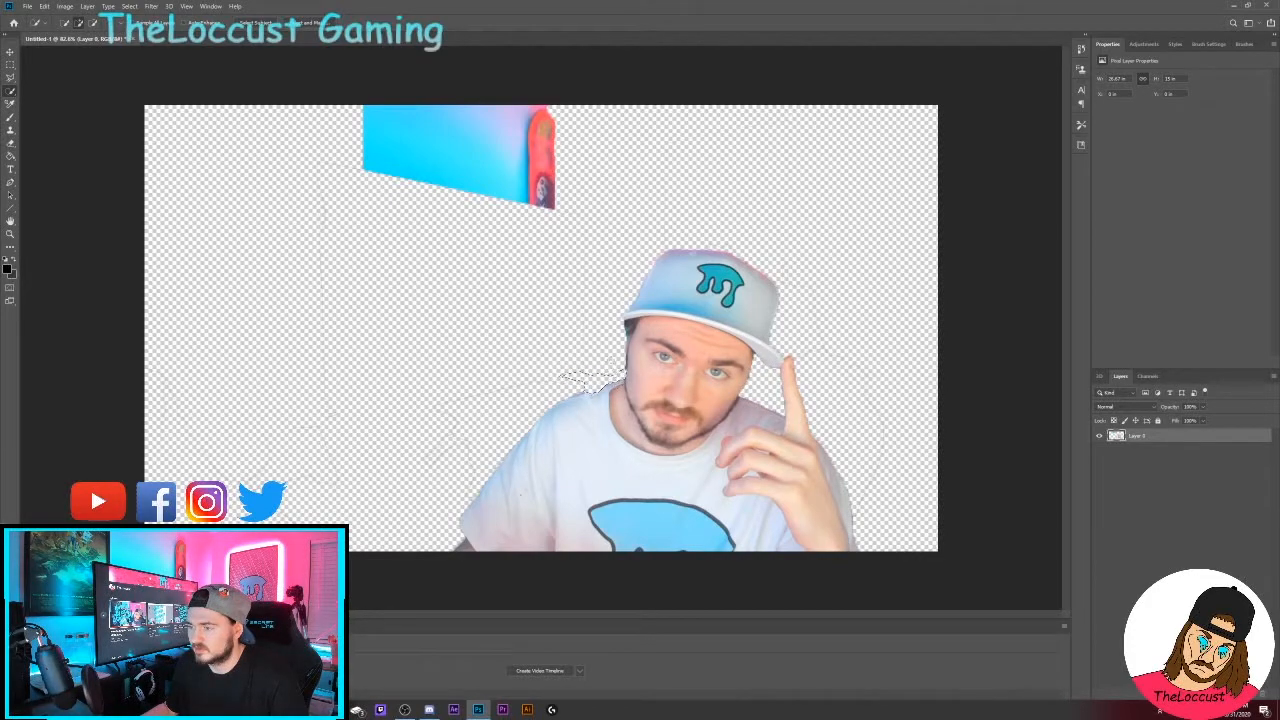
pyautogui.moveTo(362, 106)
pyautogui.mouseDown()
pyautogui.moveTo(350, 172)
pyautogui.moveTo(565, 205)
pyautogui.mouseUp()
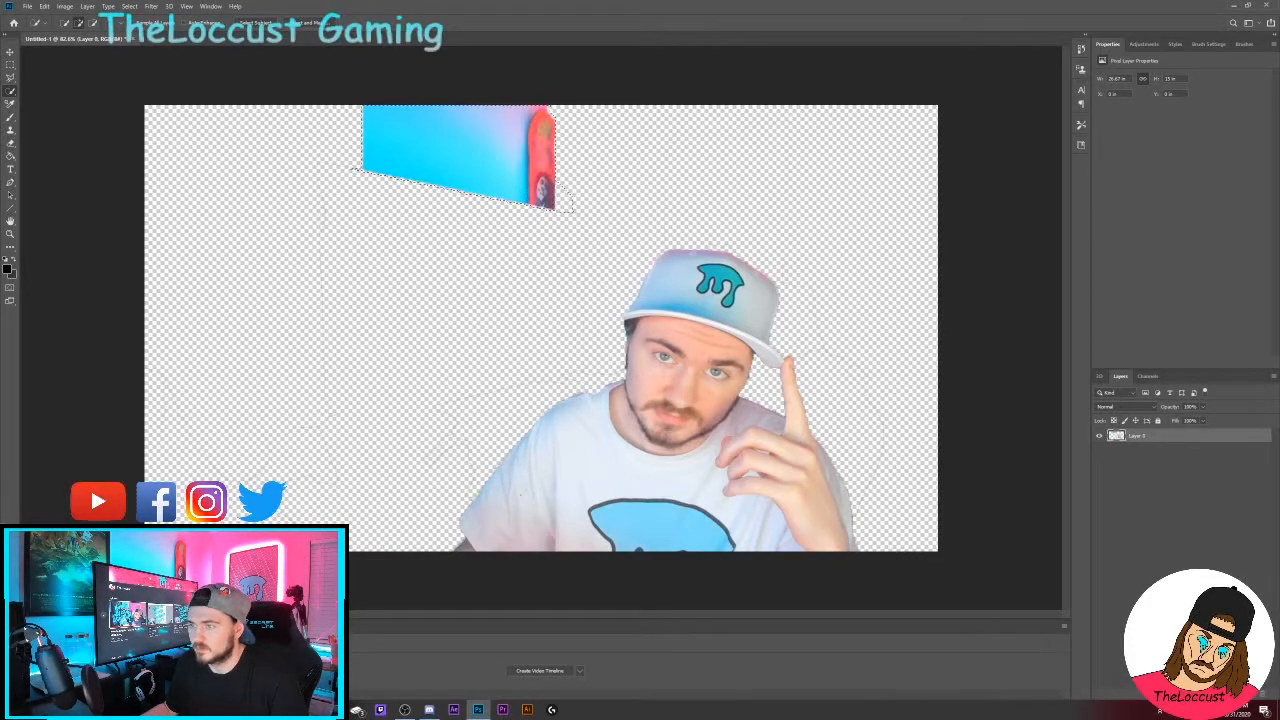
pyautogui.press('Delete')
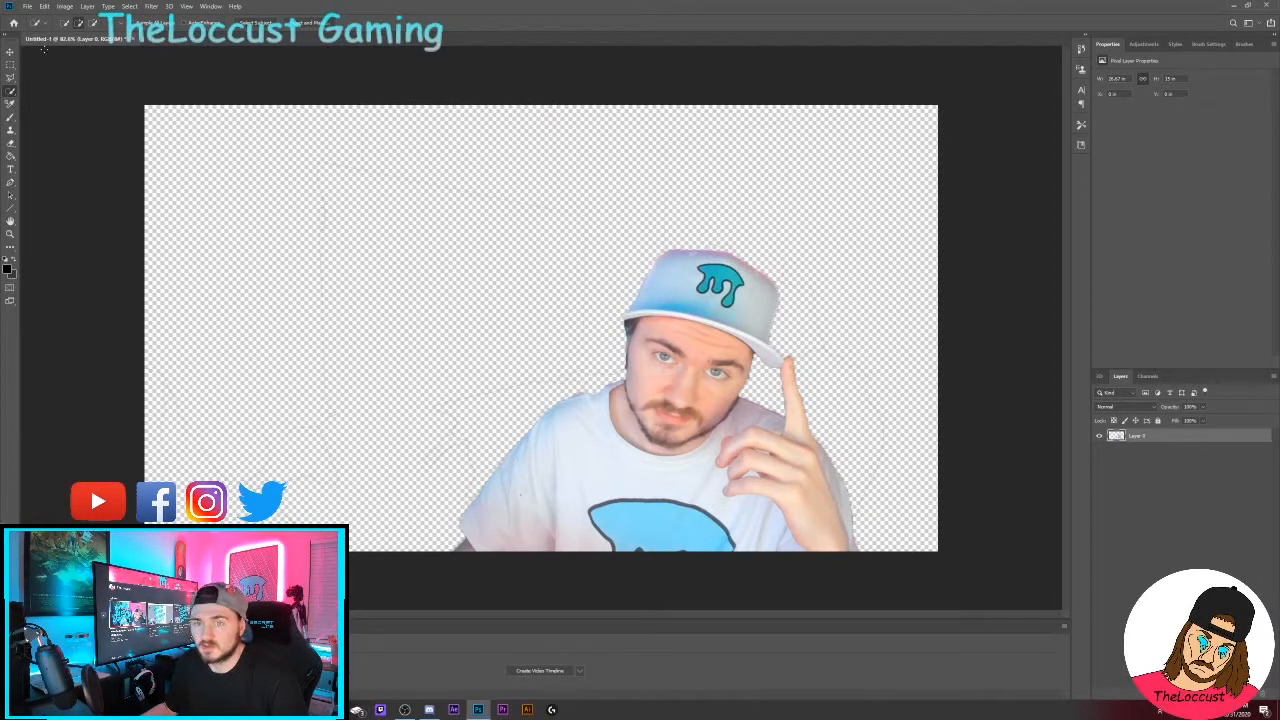
# Step: Select the person, copy the selection to a new layer, and delete the original layer
pyautogui.click(633, 468)
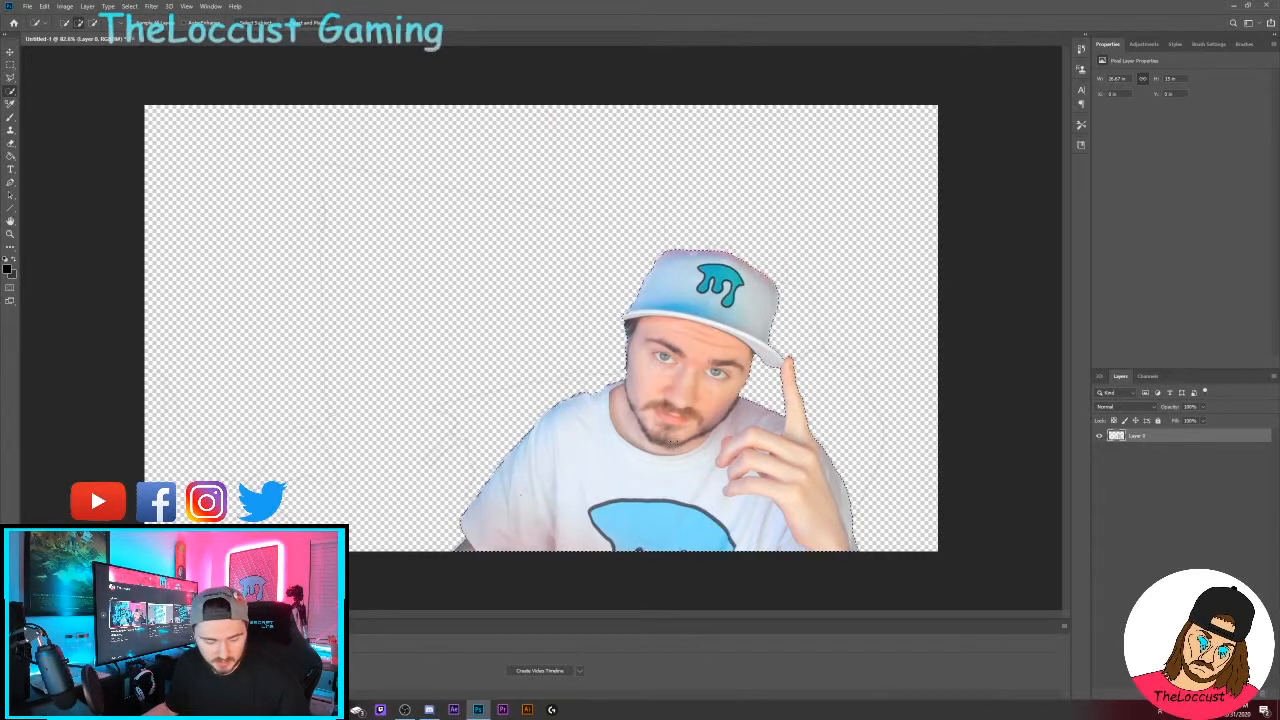
pyautogui.hotkey('ctrl', 'j')
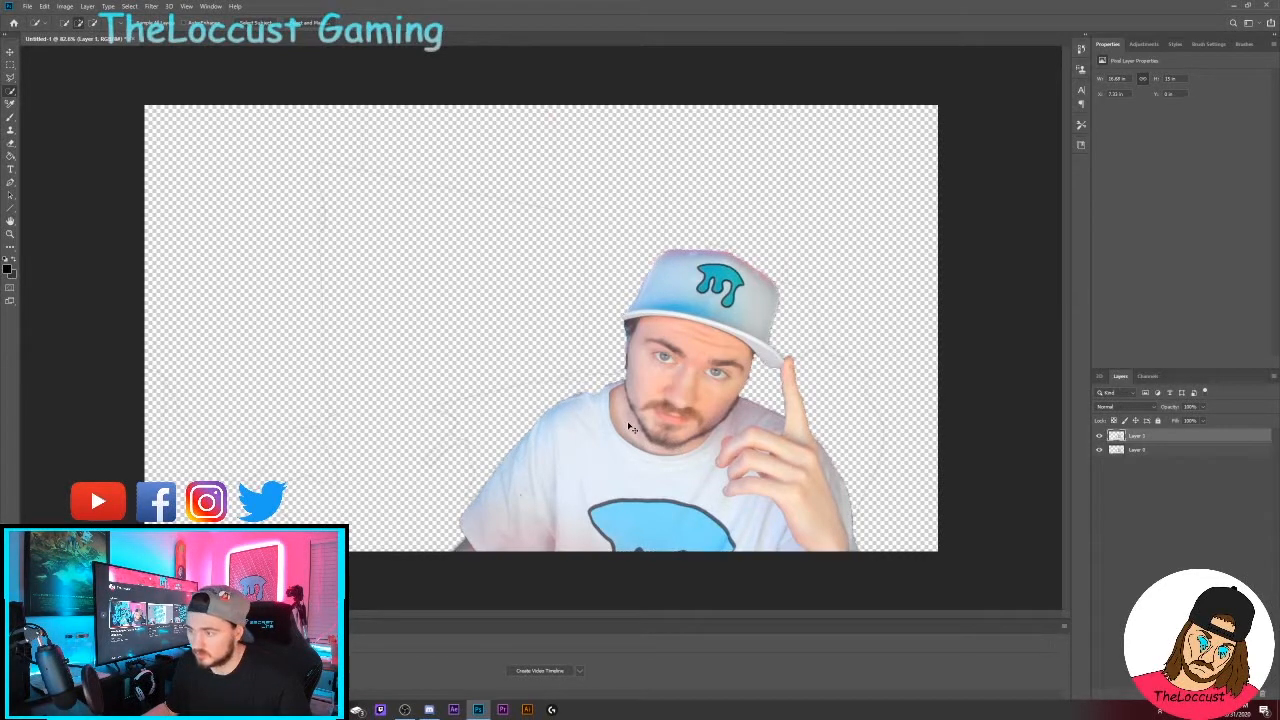
pyautogui.click(1139, 450)
pyautogui.press('Delete')
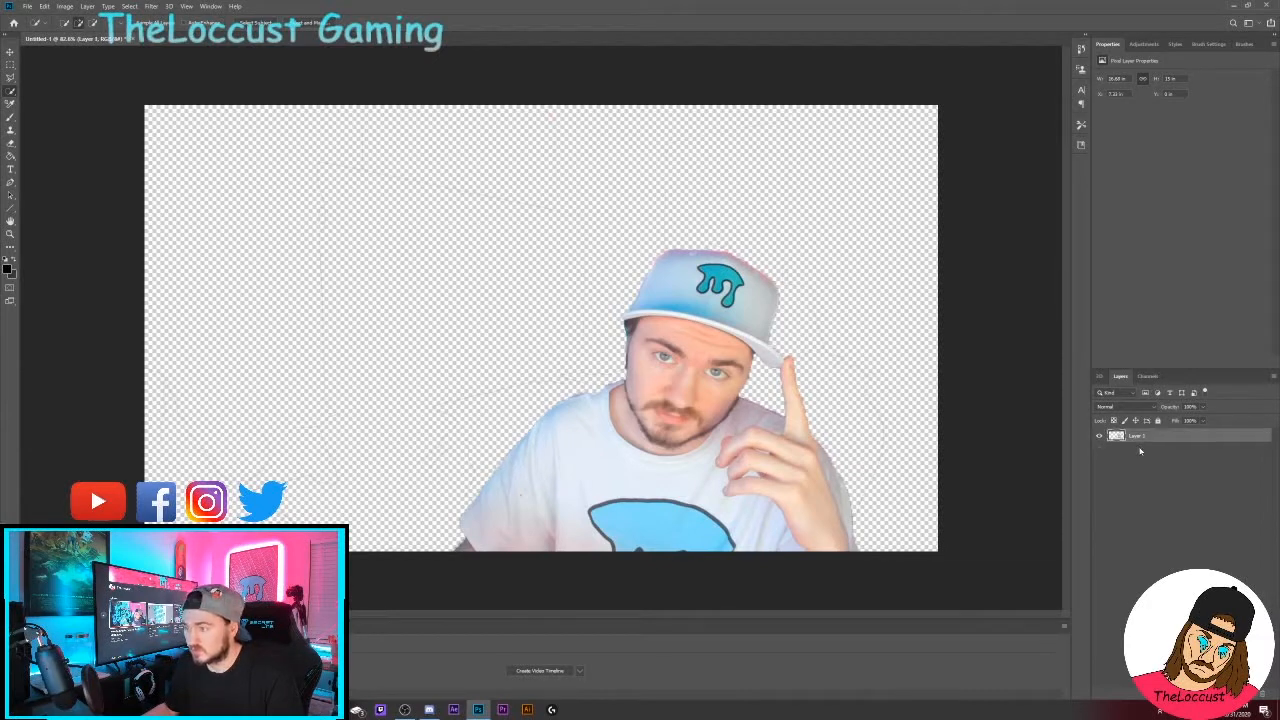
# Step: Move the person cutout slightly to the right along the canvas's lower edge
pyautogui.click(11, 52)
pyautogui.moveTo(702, 478); pyautogui.dragTo(728, 477)
pyautogui.click(530, 335)
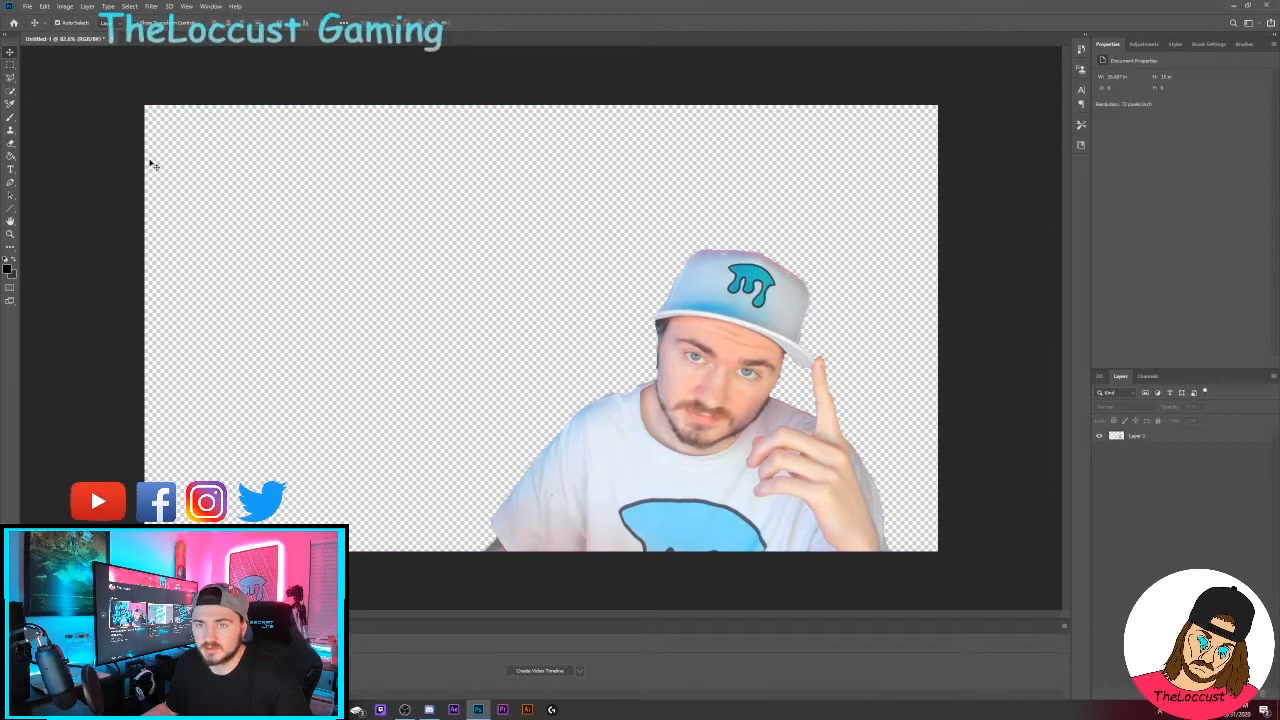
# Step: Add an empty layer beneath the person cutout and select the whole canvas with the Rectangular Marquee tool
pyautogui.hotkey('ctrl', 'shift', 'alt', 'n')
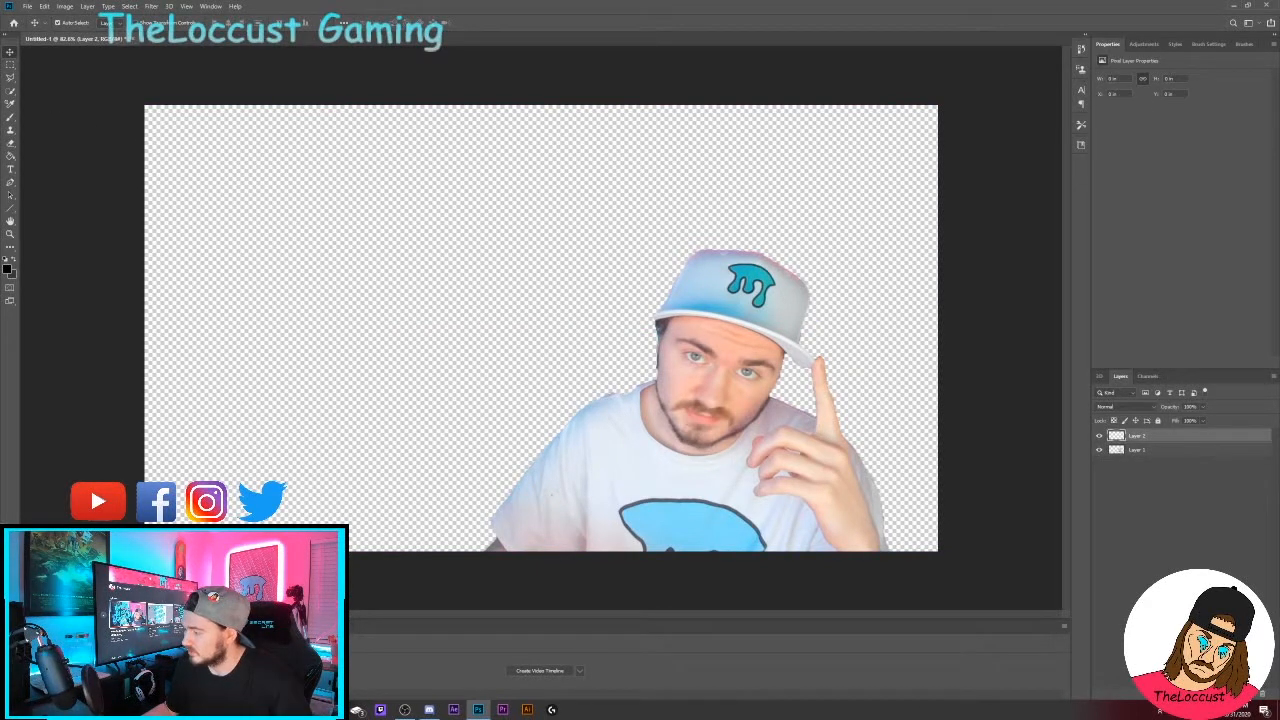
pyautogui.moveTo(1140, 442); pyautogui.dragTo(1140, 462)
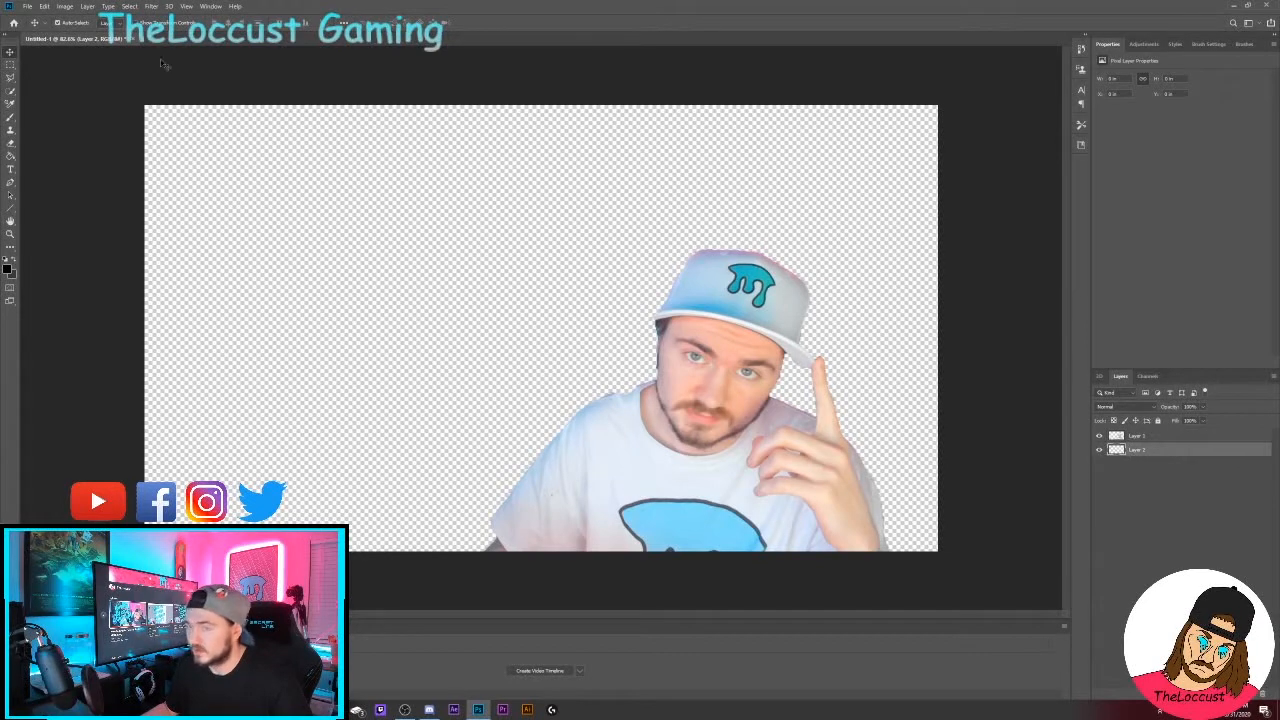
pyautogui.click(10, 64)
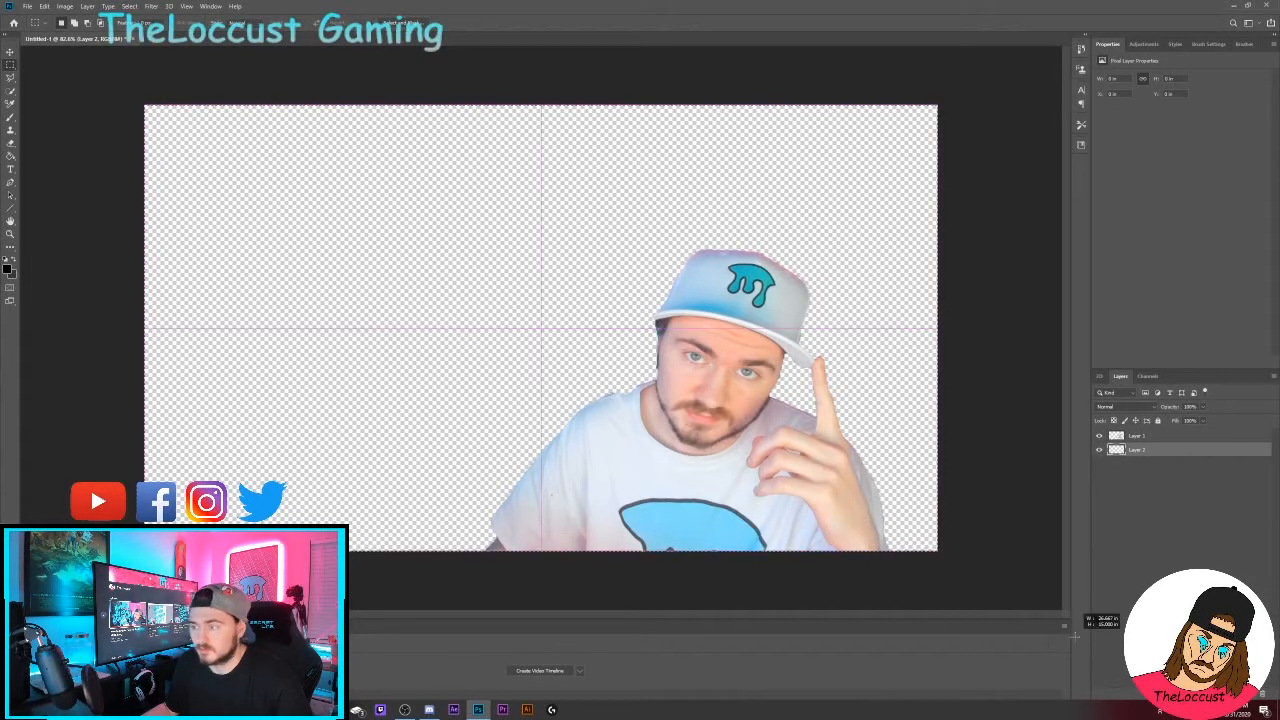
# Step: Set the foreground color to cyan, hex 00ffff
pyautogui.click(8, 266)
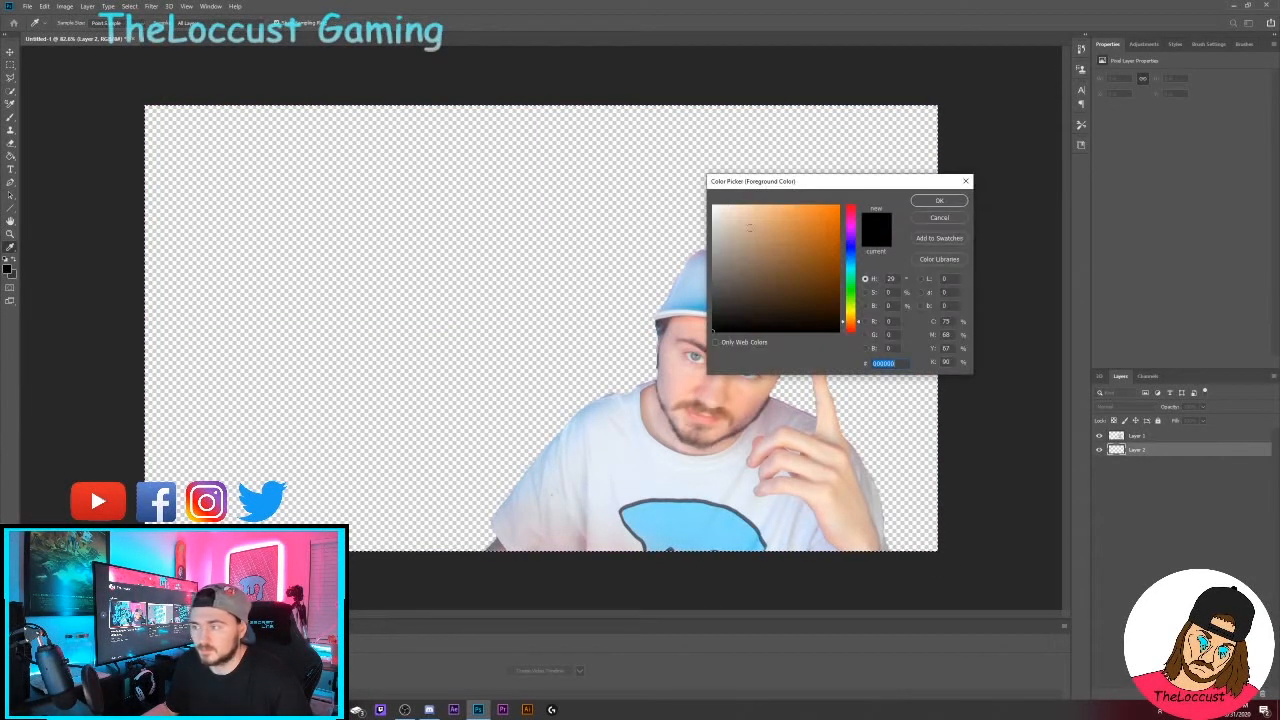
pyautogui.moveTo(850, 300)
pyautogui.mouseDown()
pyautogui.moveTo(852, 248)
pyautogui.moveTo(853, 262)
pyautogui.moveTo(816, 278)
pyautogui.moveTo(813, 243)
pyautogui.mouseUp()
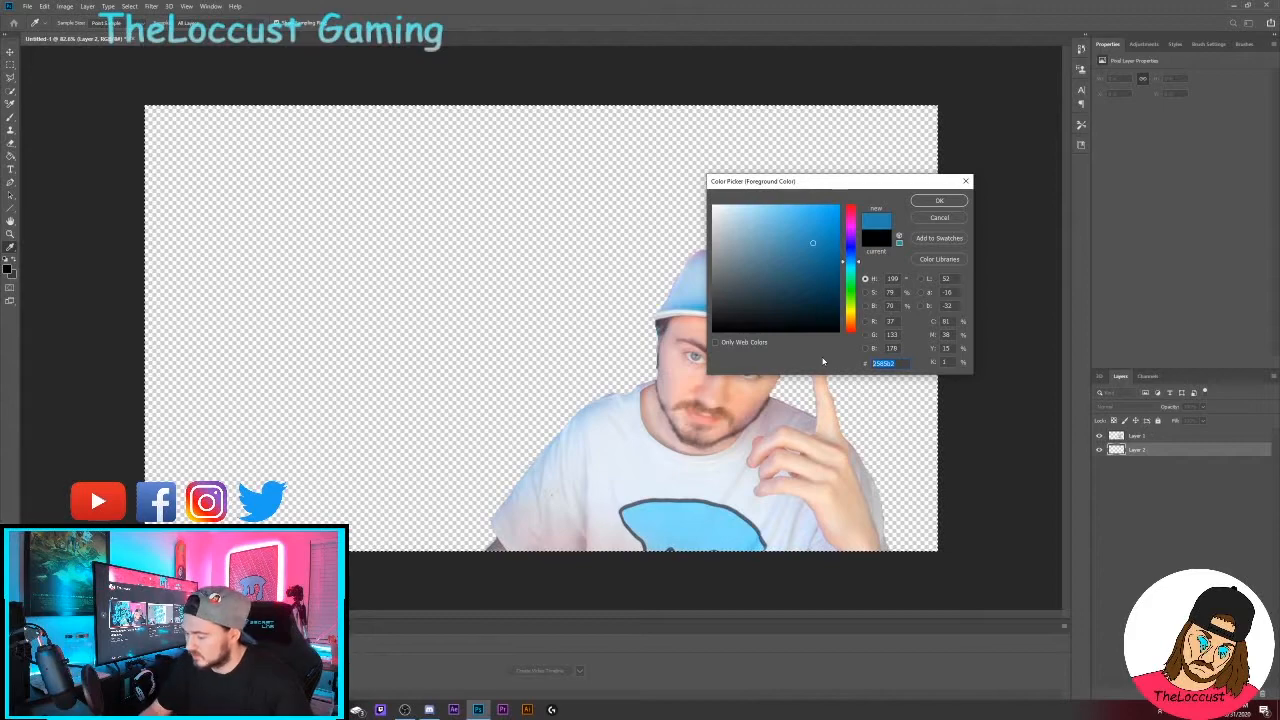
pyautogui.write('00ffff')
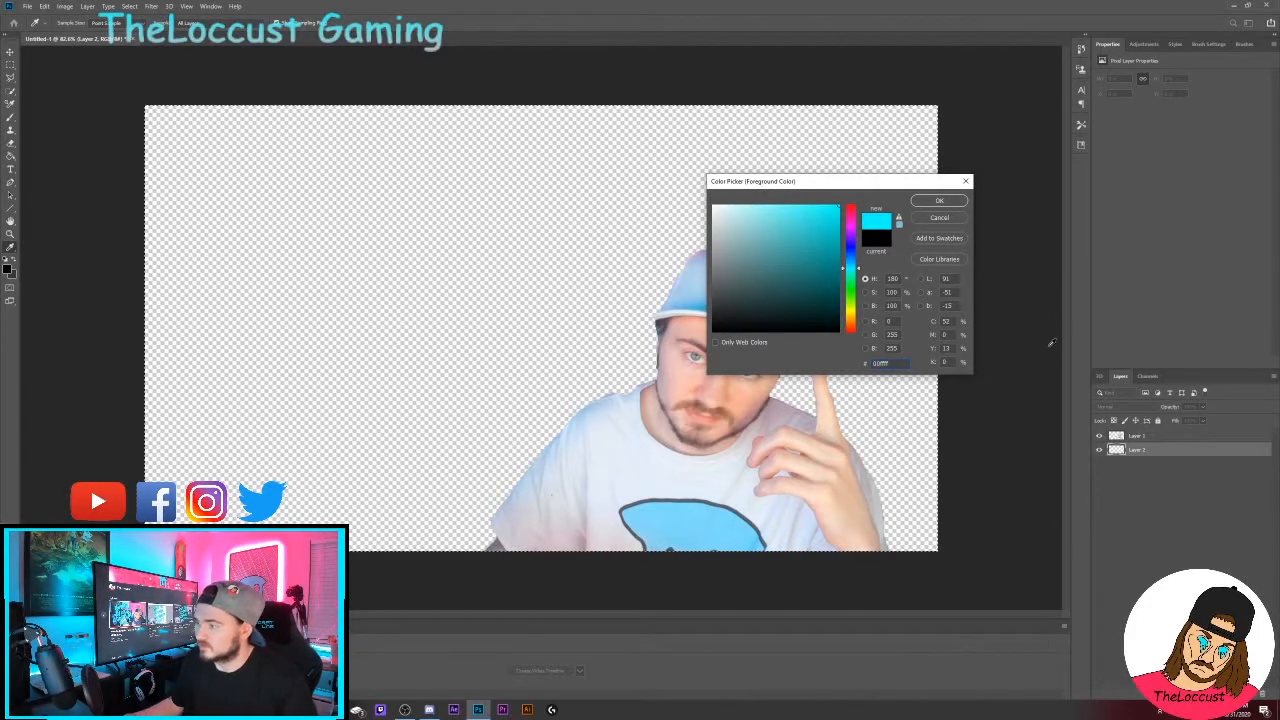
pyautogui.click(957, 204)
pyautogui.press('m')
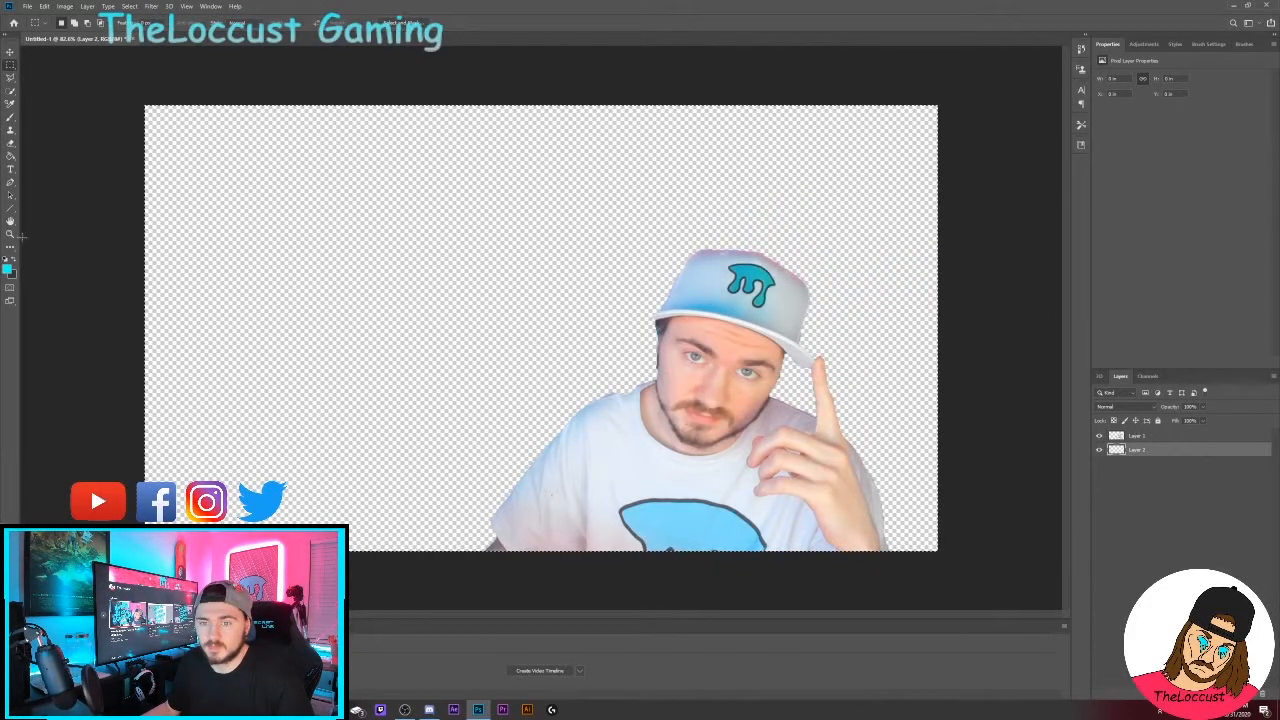
# Step: Fill the selected empty layer with the cyan foreground color using the Paint Bucket, and clear the selection
pyautogui.click(10, 156)
pyautogui.click(257, 234)
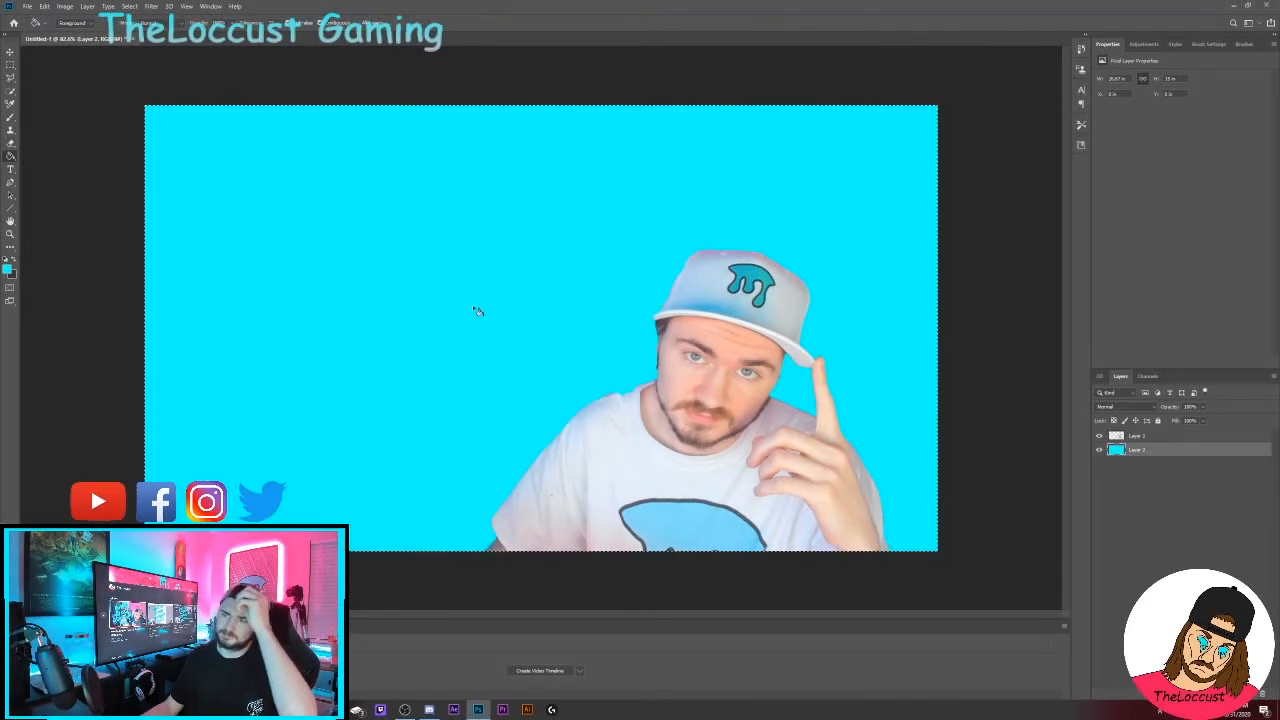
pyautogui.press('v')
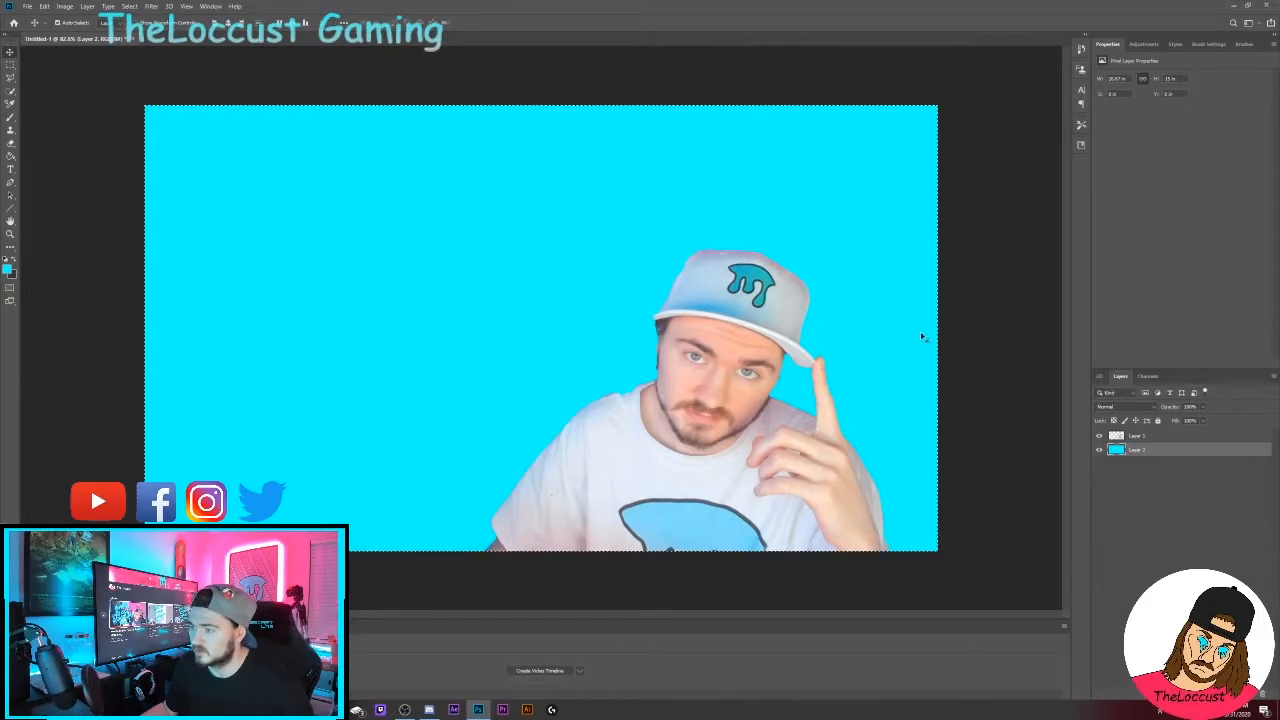
pyautogui.click(9, 64)
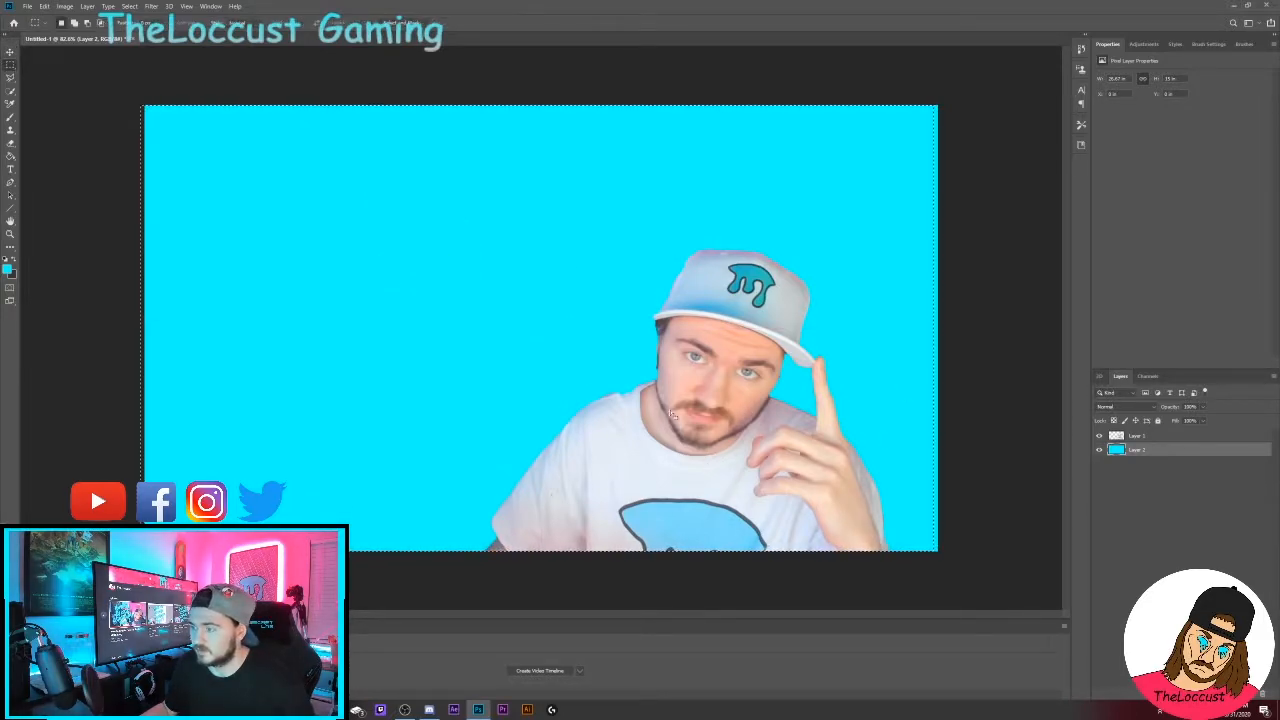
pyautogui.click(803, 533)
# Step: Apply an Outer Glow layer style to the person cutout layer
pyautogui.click(9, 51)
pyautogui.click(1120, 438)
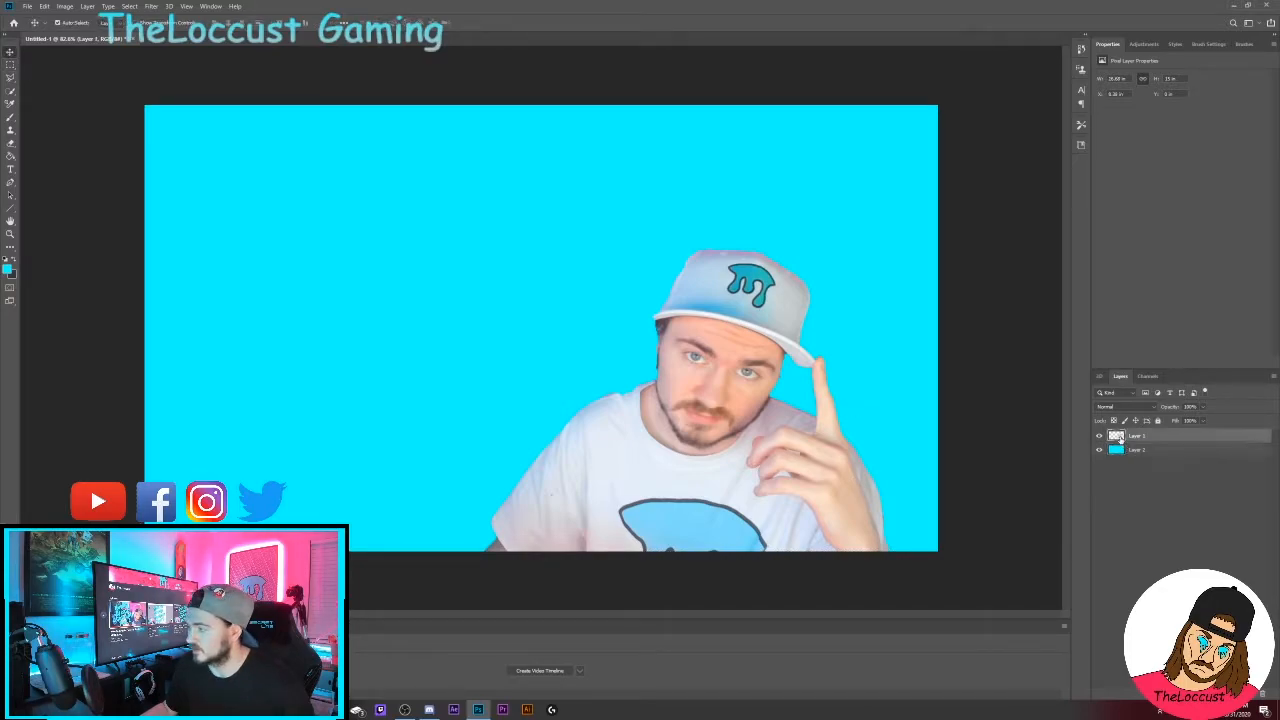
pyautogui.doubleClick(1120, 439)
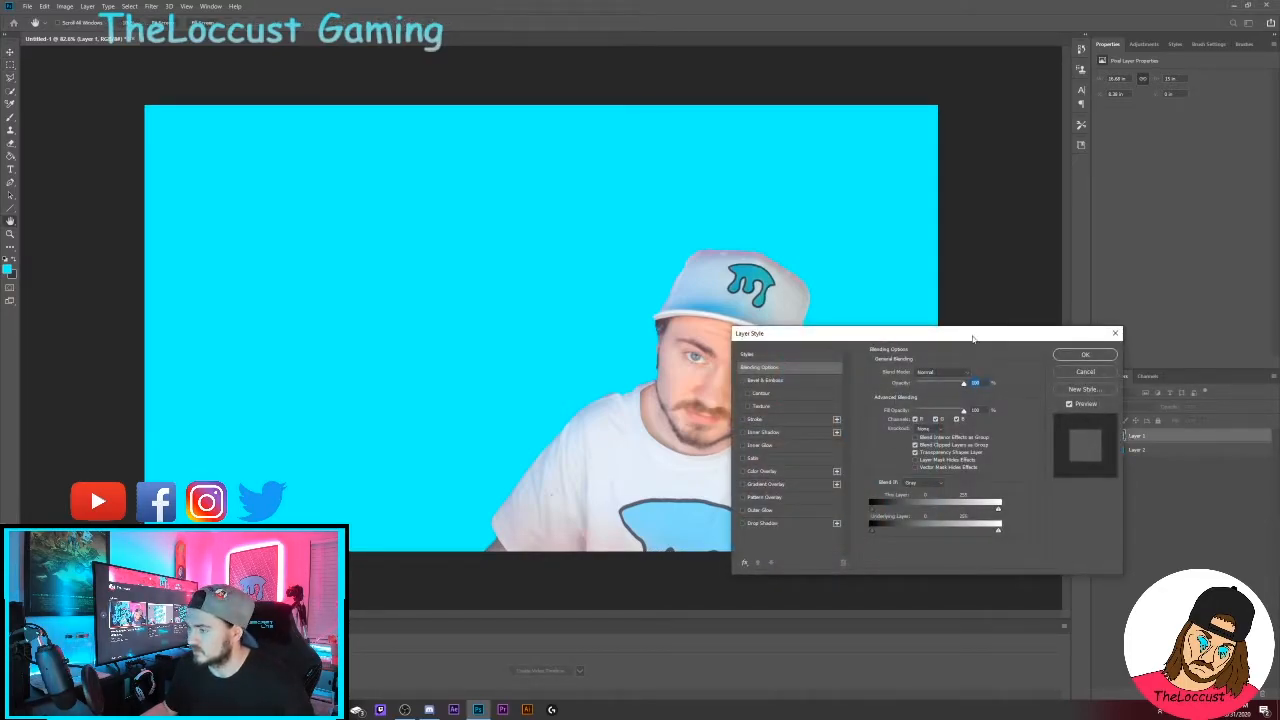
pyautogui.moveTo(972, 338); pyautogui.dragTo(1107, 295)
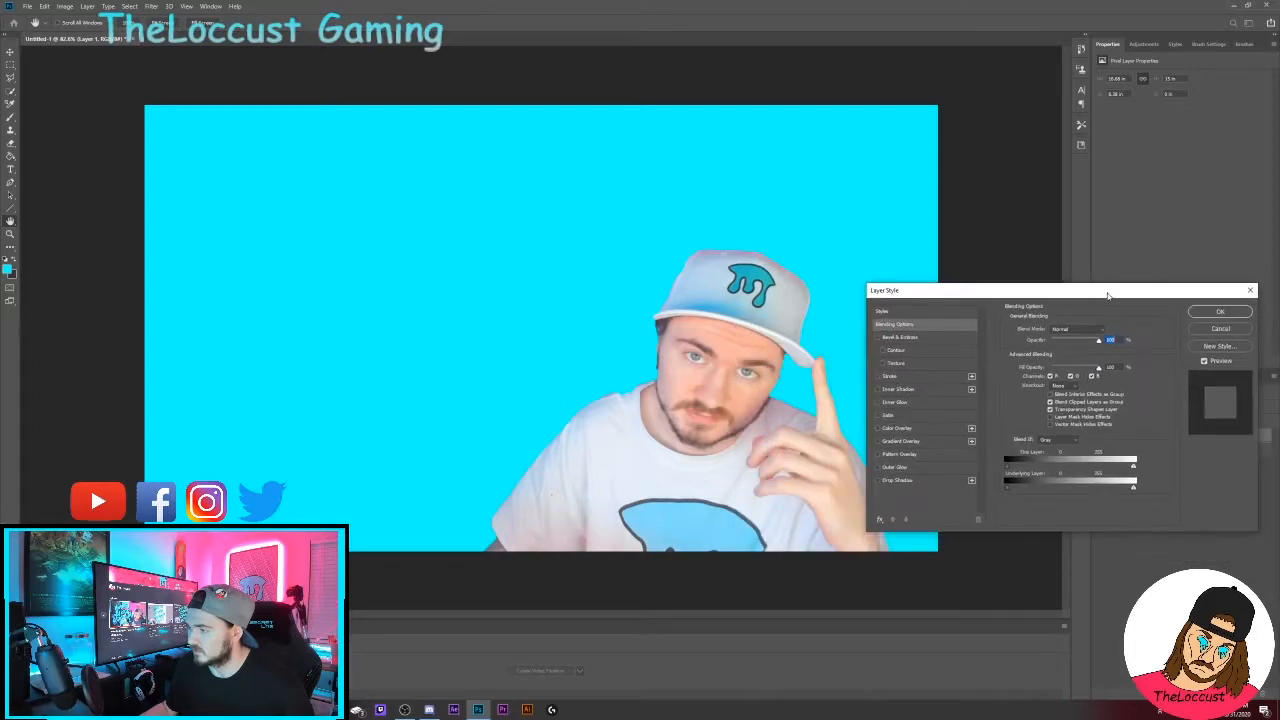
pyautogui.click(878, 377)
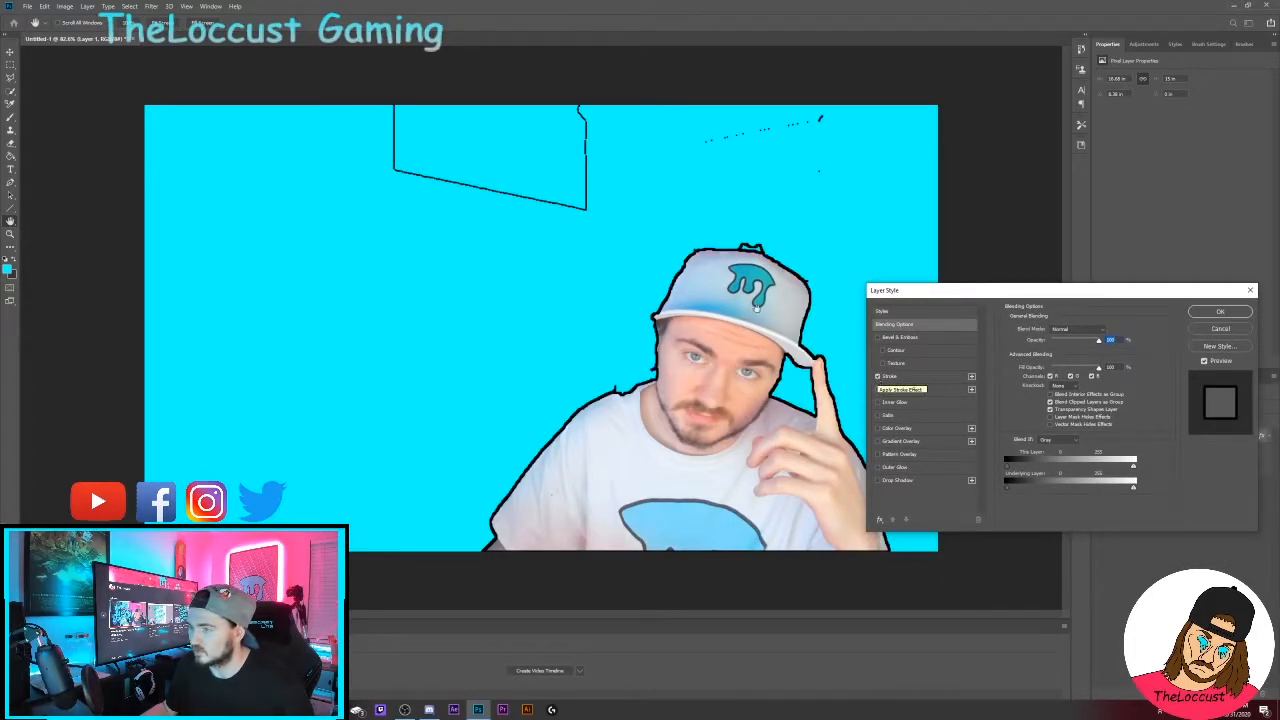
pyautogui.click(877, 377)
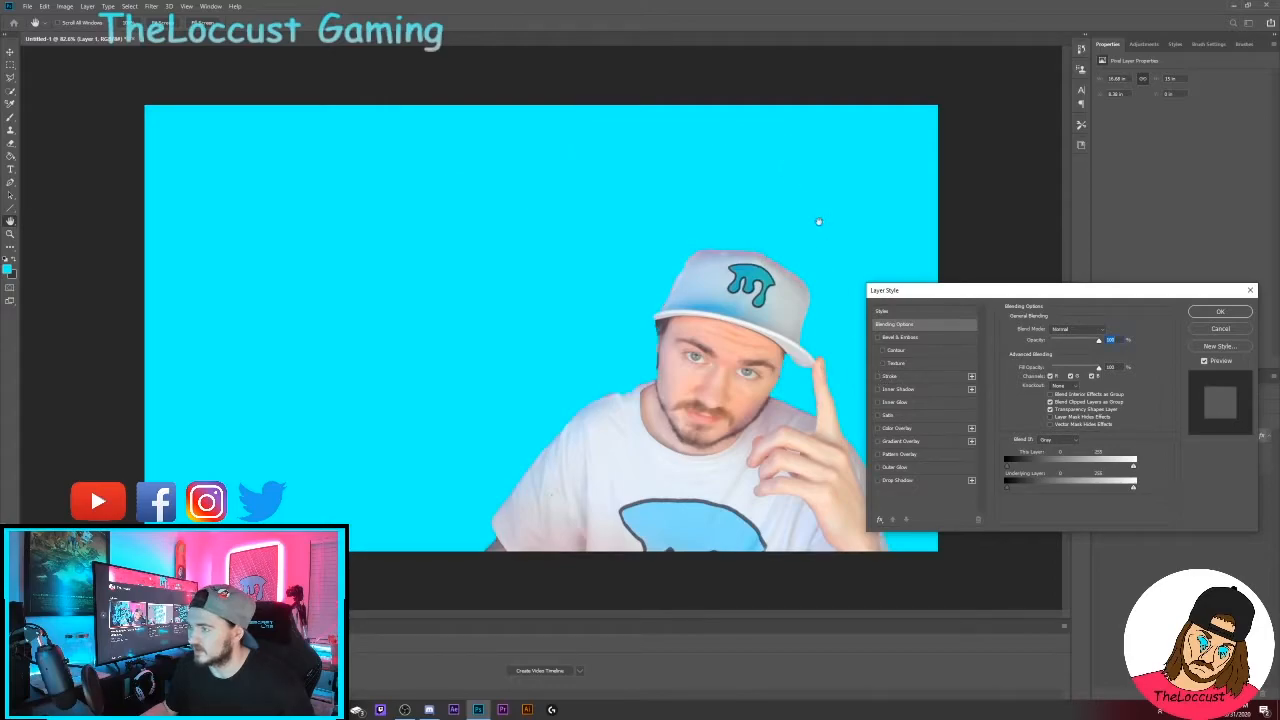
pyautogui.click(878, 389)
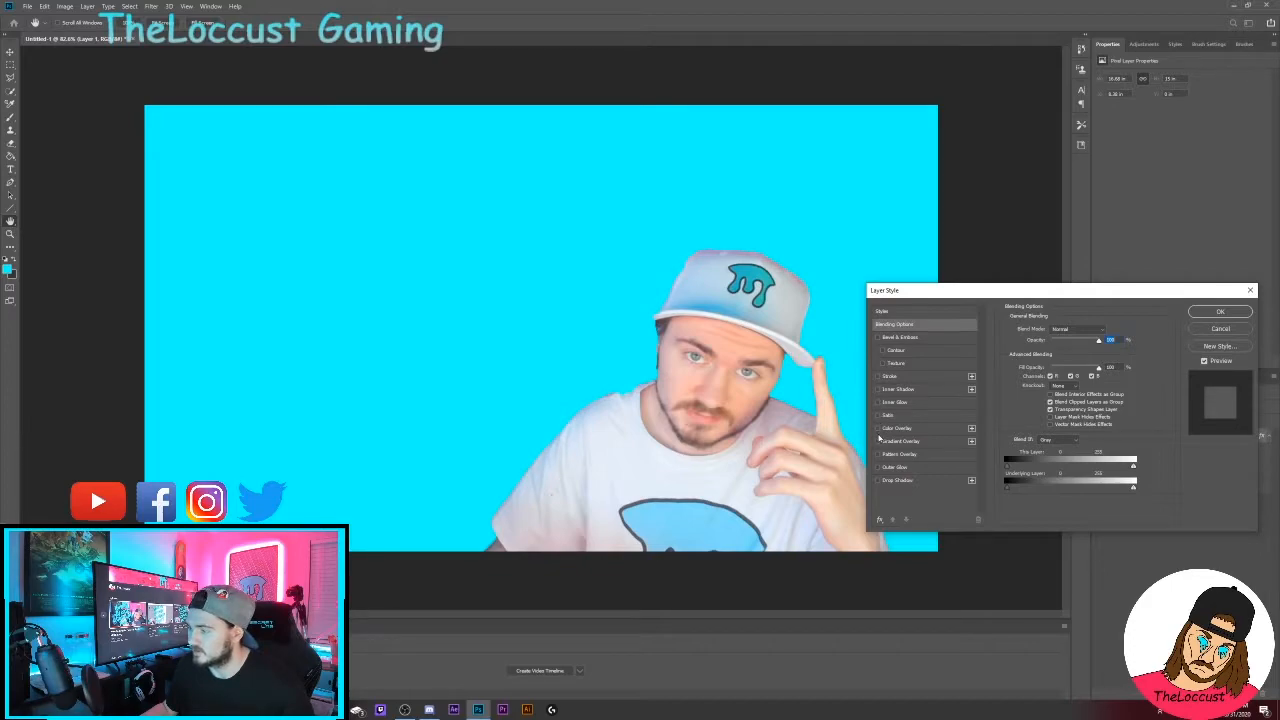
pyautogui.click(877, 467)
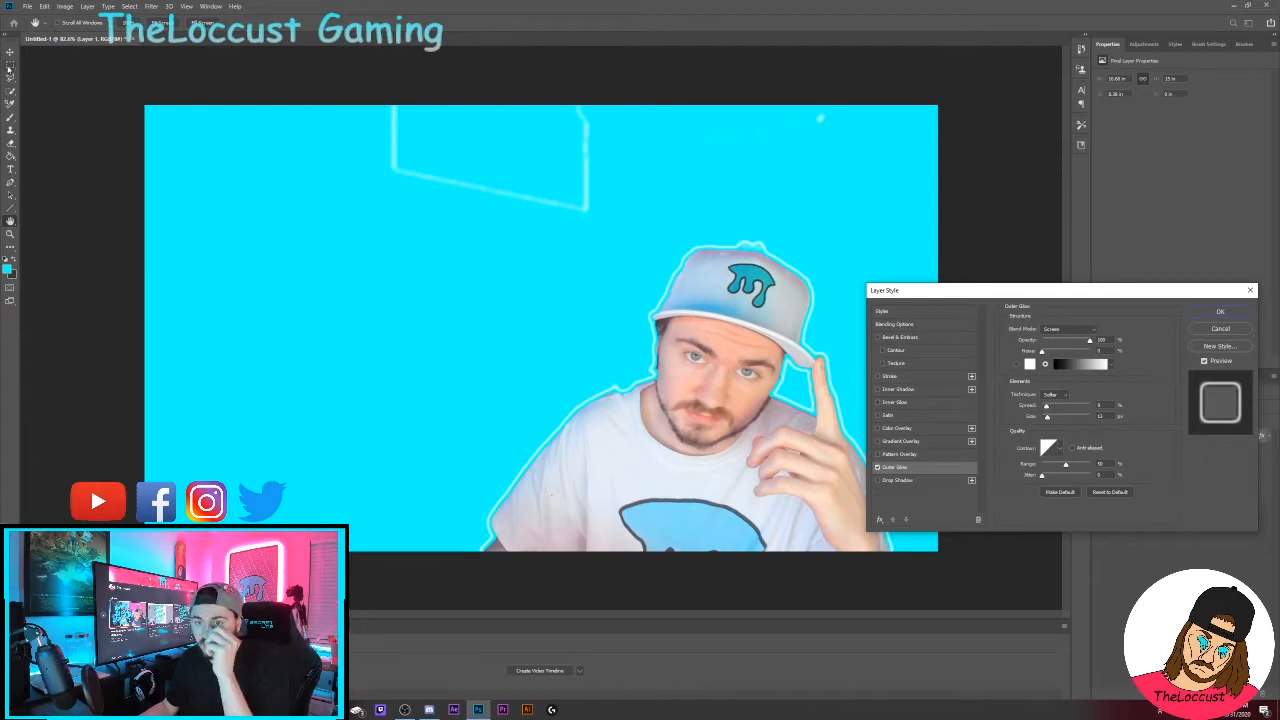
pyautogui.click(1226, 313)
# Step: Delete the stray glowing remnants above the person from the cutout layer with a rectangular selection, and clear the selection
pyautogui.click(10, 64)
pyautogui.moveTo(248, 104); pyautogui.dragTo(844, 223)
pyautogui.press('Delete')
pyautogui.hotkey('ctrl', 'd')
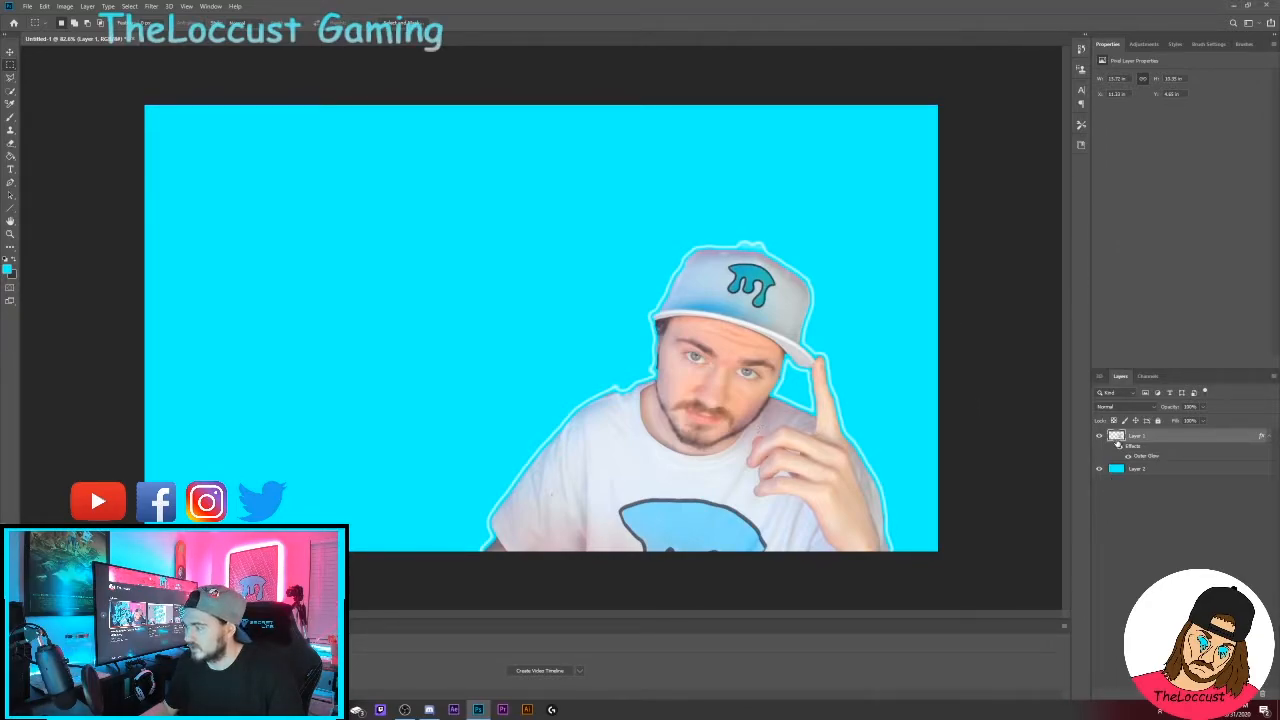
# Step: Try out Drop Shadow, Stroke, Inner Shadow and Inner Glow effects on the person cutout
pyautogui.doubleClick(1118, 444)
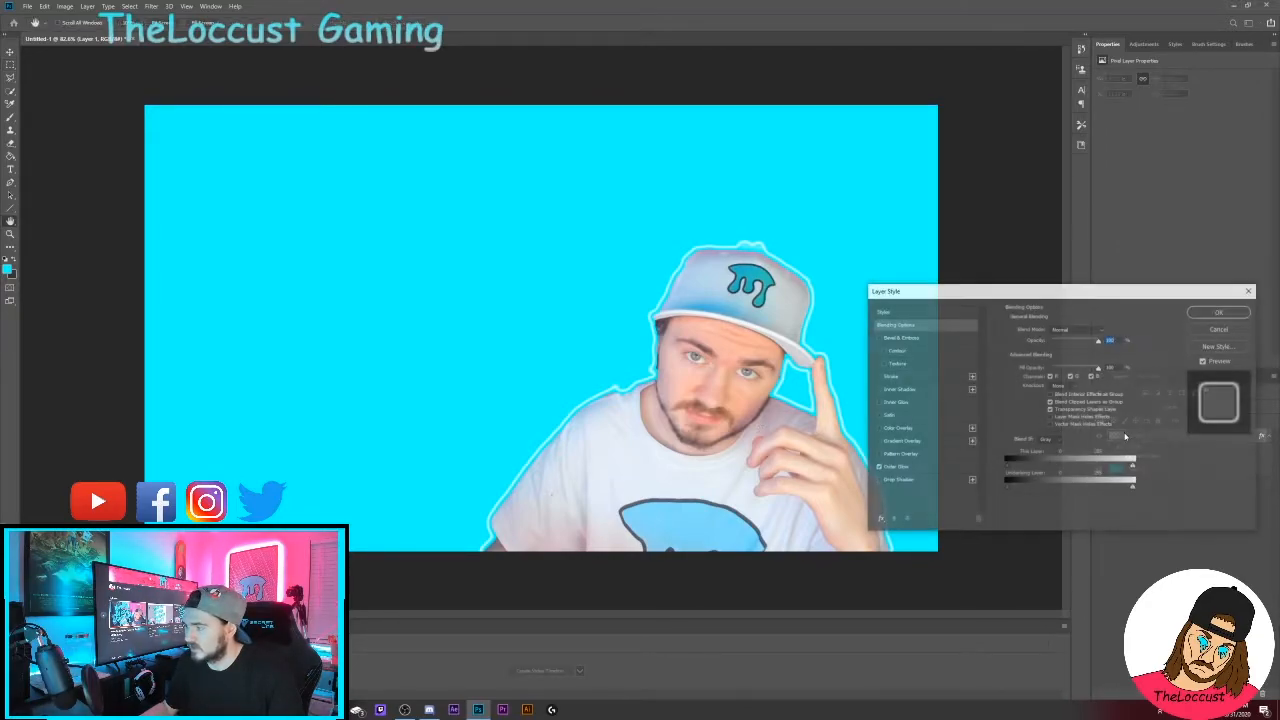
pyautogui.click(878, 468)
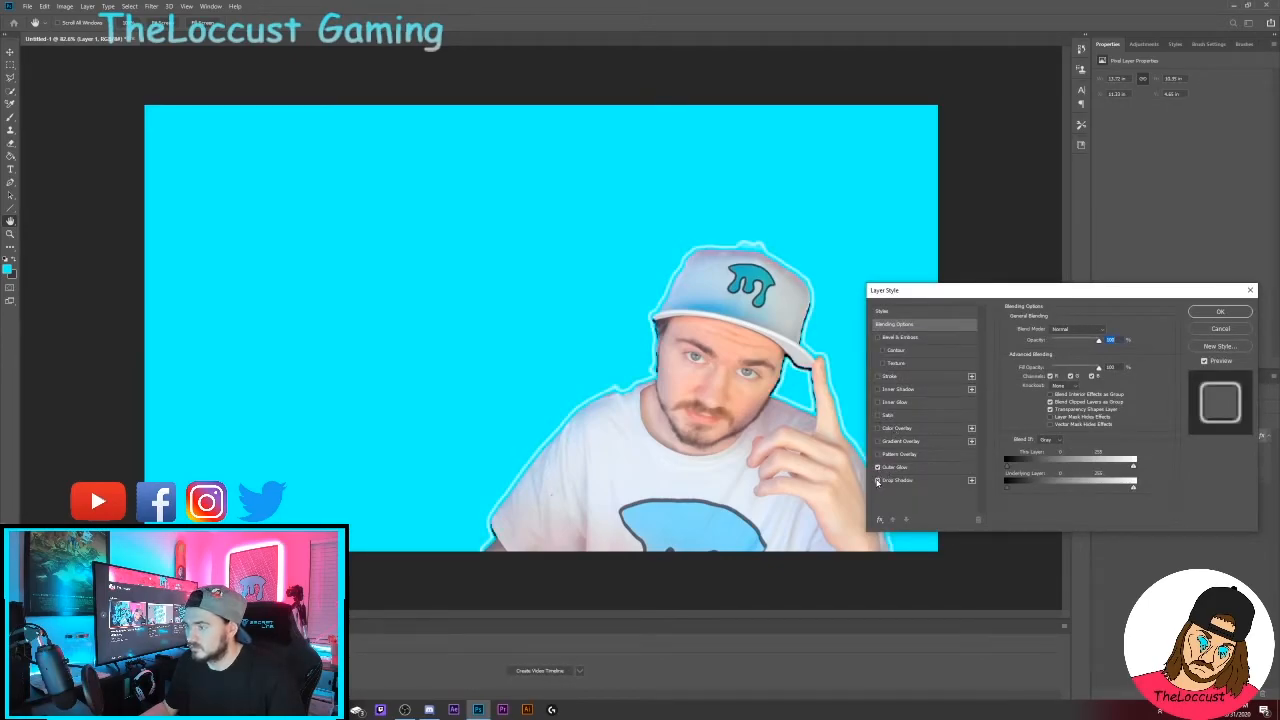
pyautogui.click(877, 481)
pyautogui.click(878, 389)
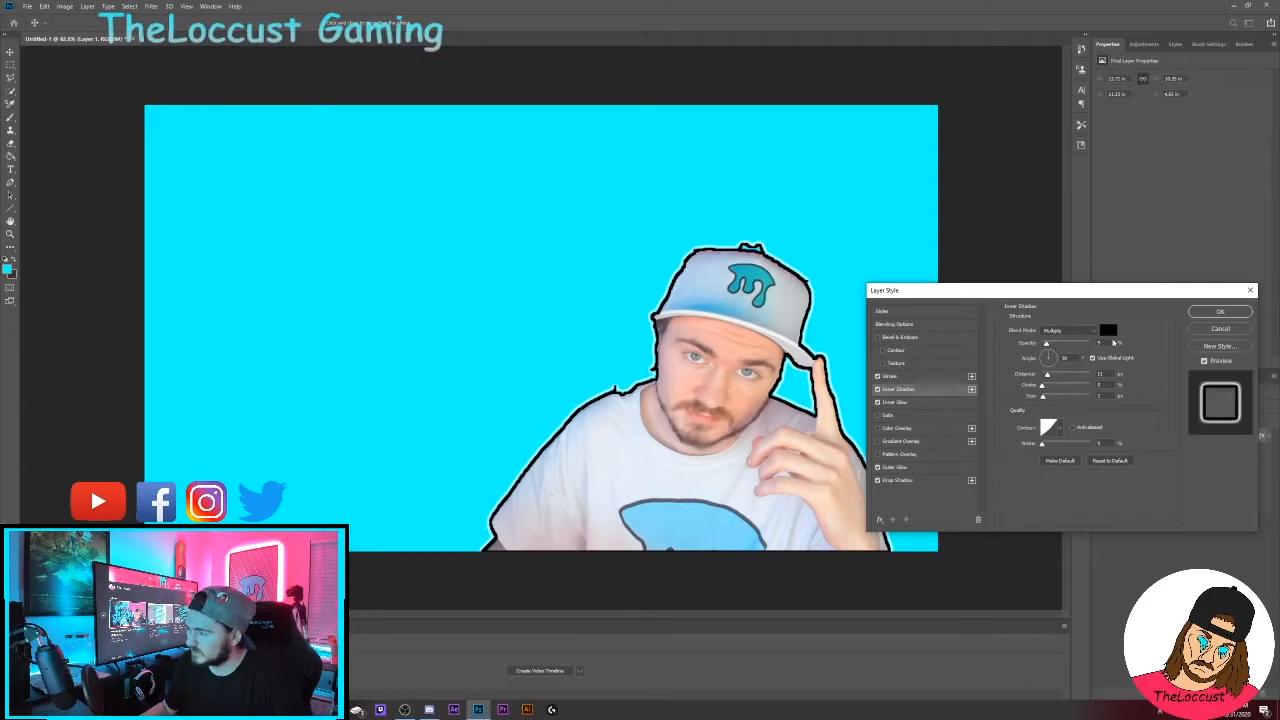
pyautogui.click(1222, 313)
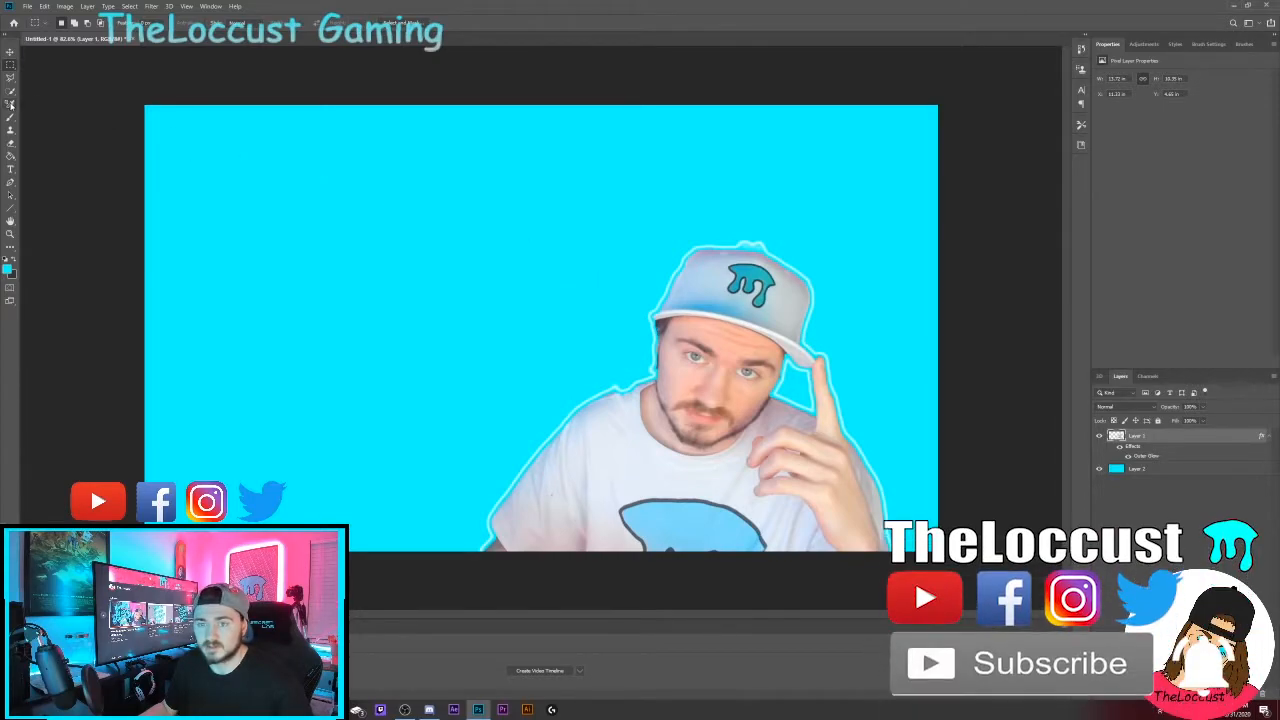
# Step: Add a text layer in Impact reading "How to Create a Thumbnail Using Photoshop" and shift it to the right
pyautogui.press('t')
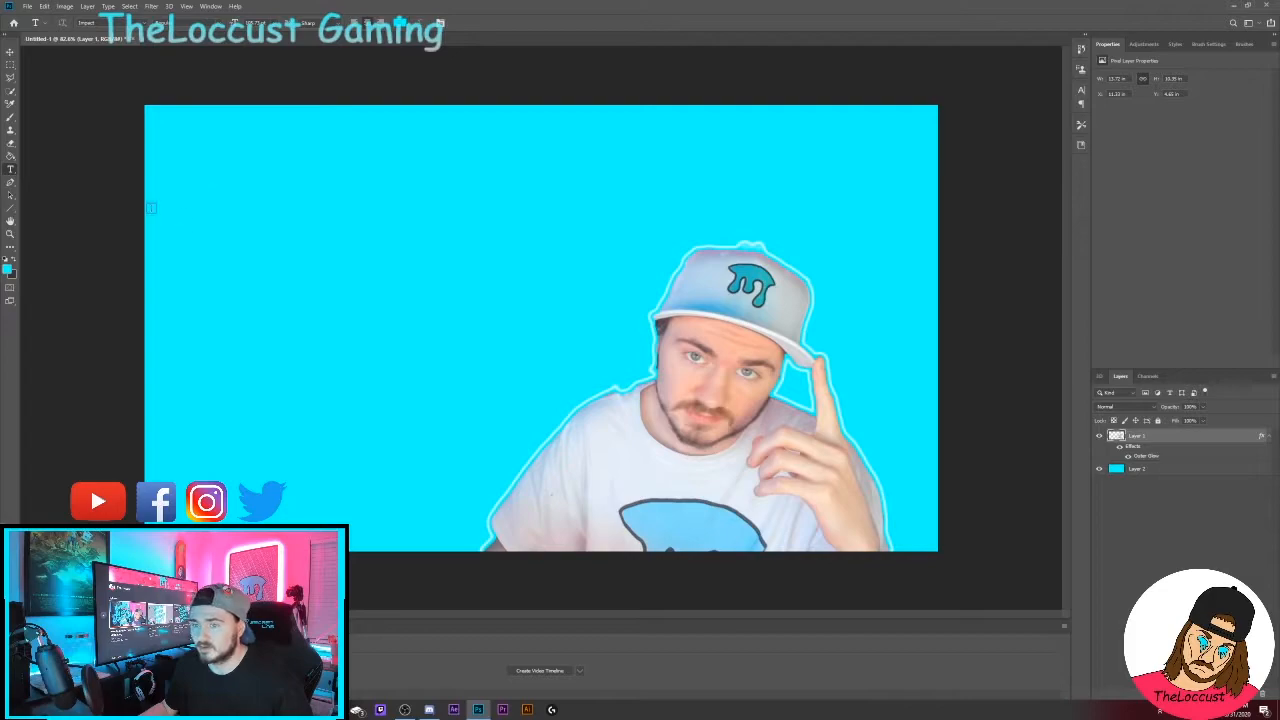
pyautogui.click(233, 228)
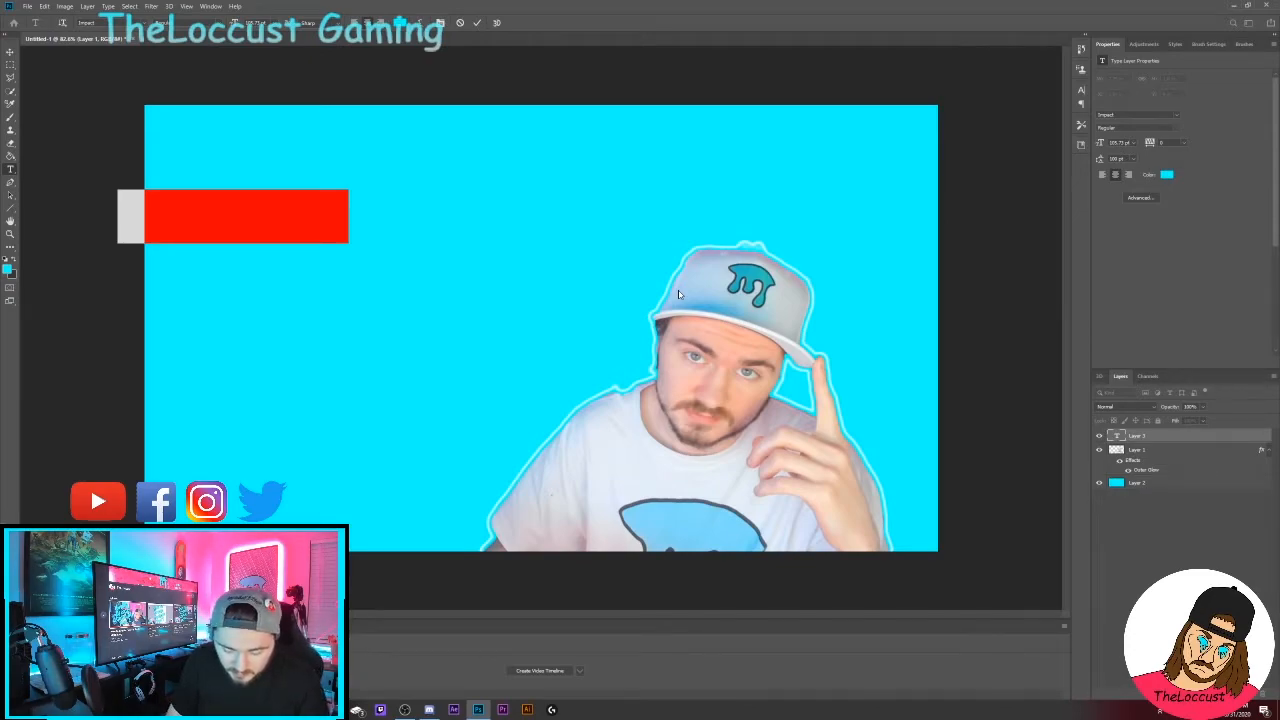
pyautogui.press('BackSpace')
pyautogui.write('BETTER')
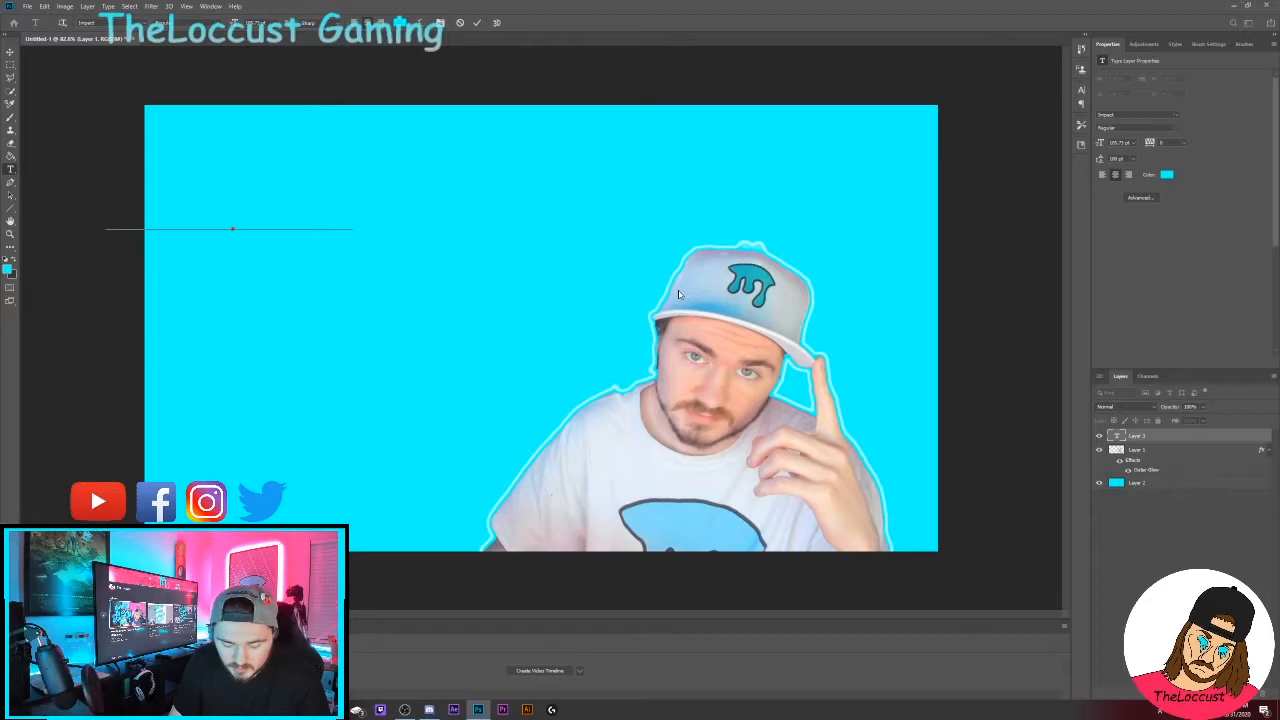
pyautogui.write('THUMB')
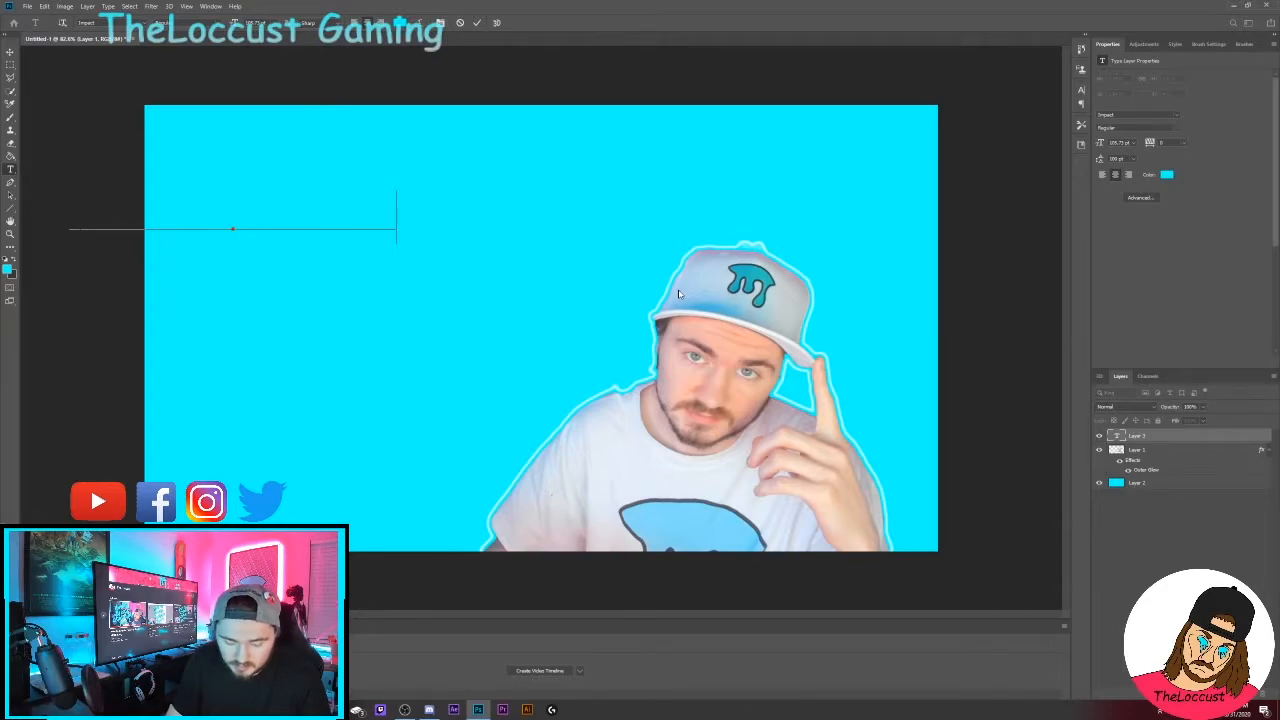
pyautogui.write('NAIL')
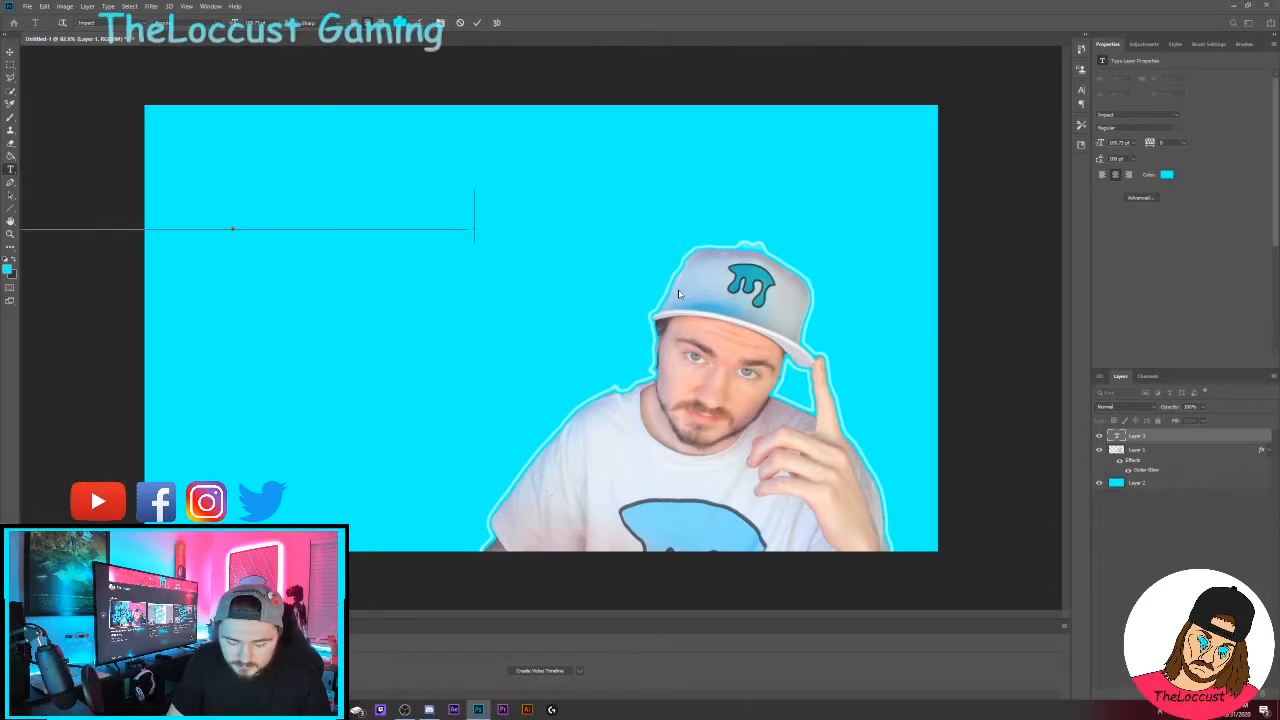
pyautogui.write('LIKE PEW')
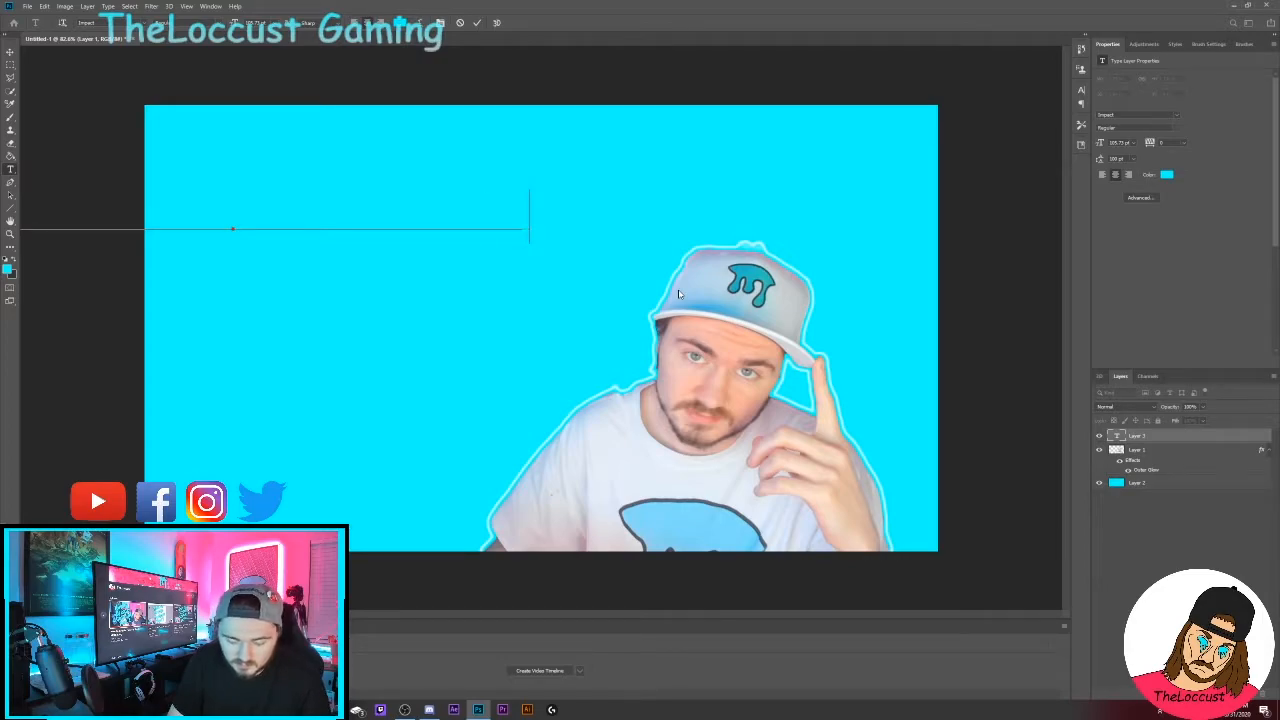
pyautogui.write('DIEPIE')
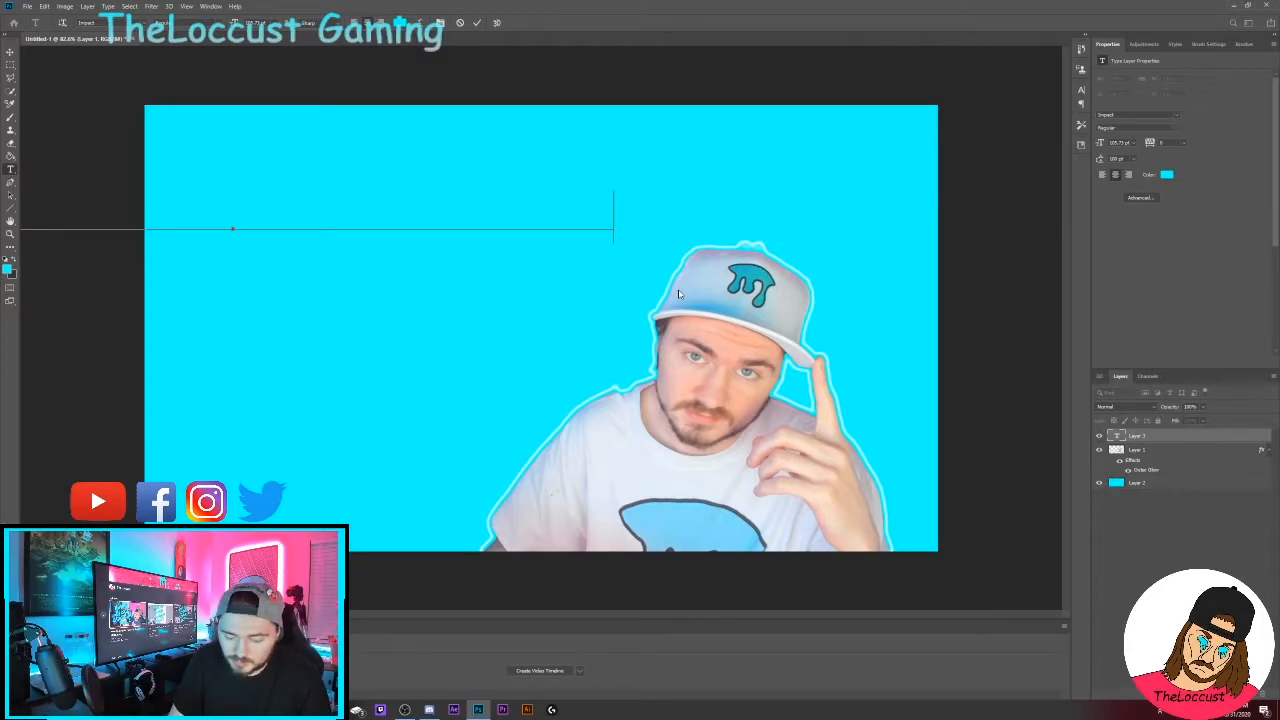
pyautogui.click(10, 54)
pyautogui.moveTo(460, 218); pyautogui.dragTo(571, 224)
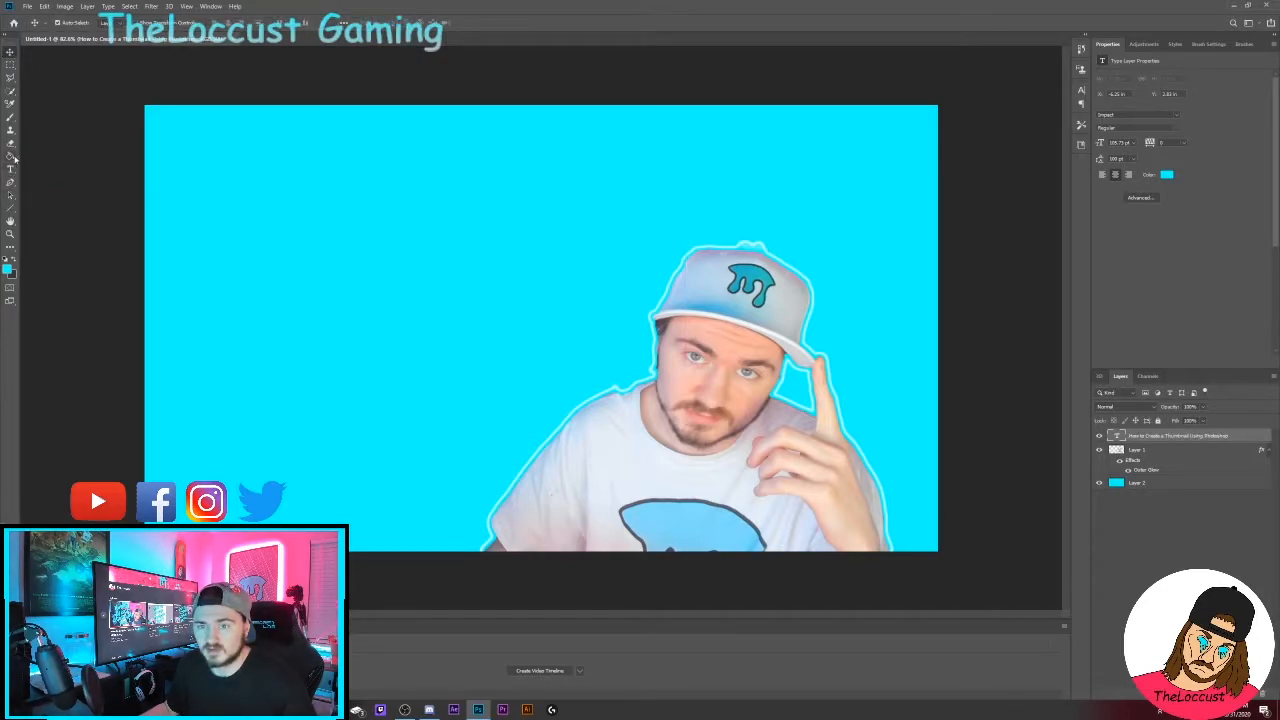
# Step: Recolor the title text to pink, hex ec145b, and move it fully onto the canvas above the person's cap
pyautogui.click(12, 156)
pyautogui.click(11, 171)
pyautogui.moveTo(540, 220); pyautogui.dragTo(20, 215)
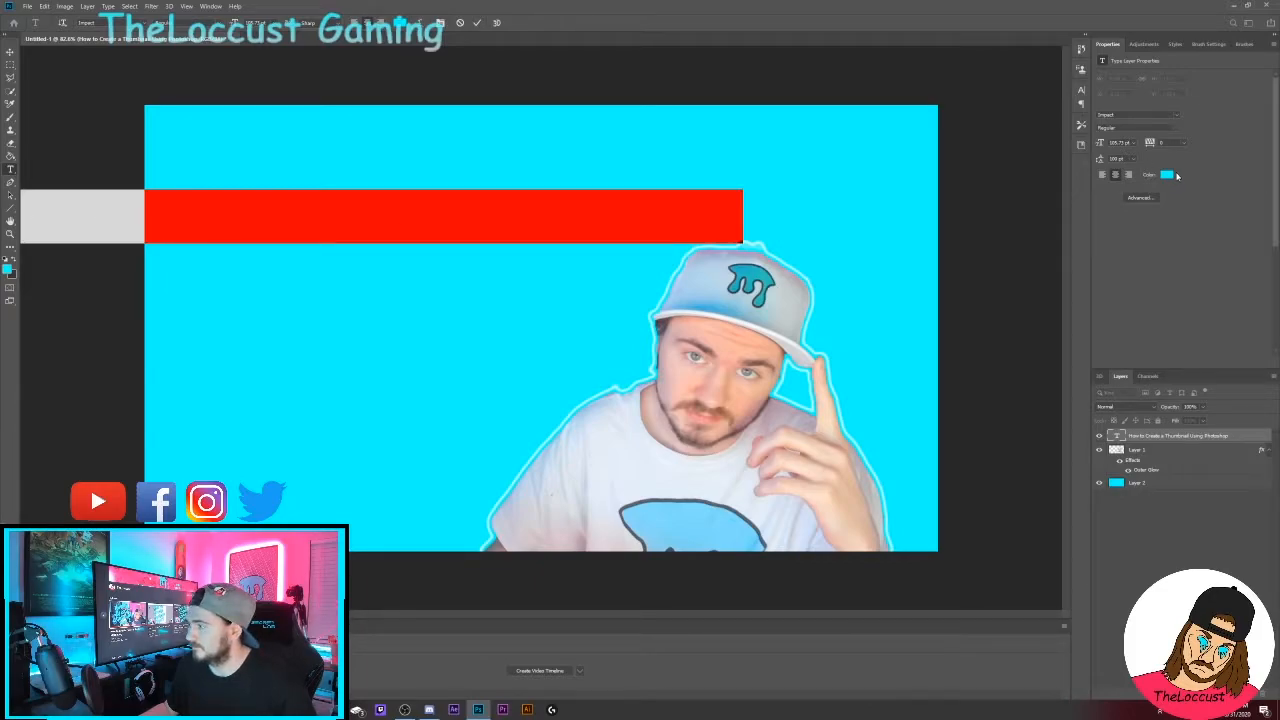
pyautogui.click(1168, 175)
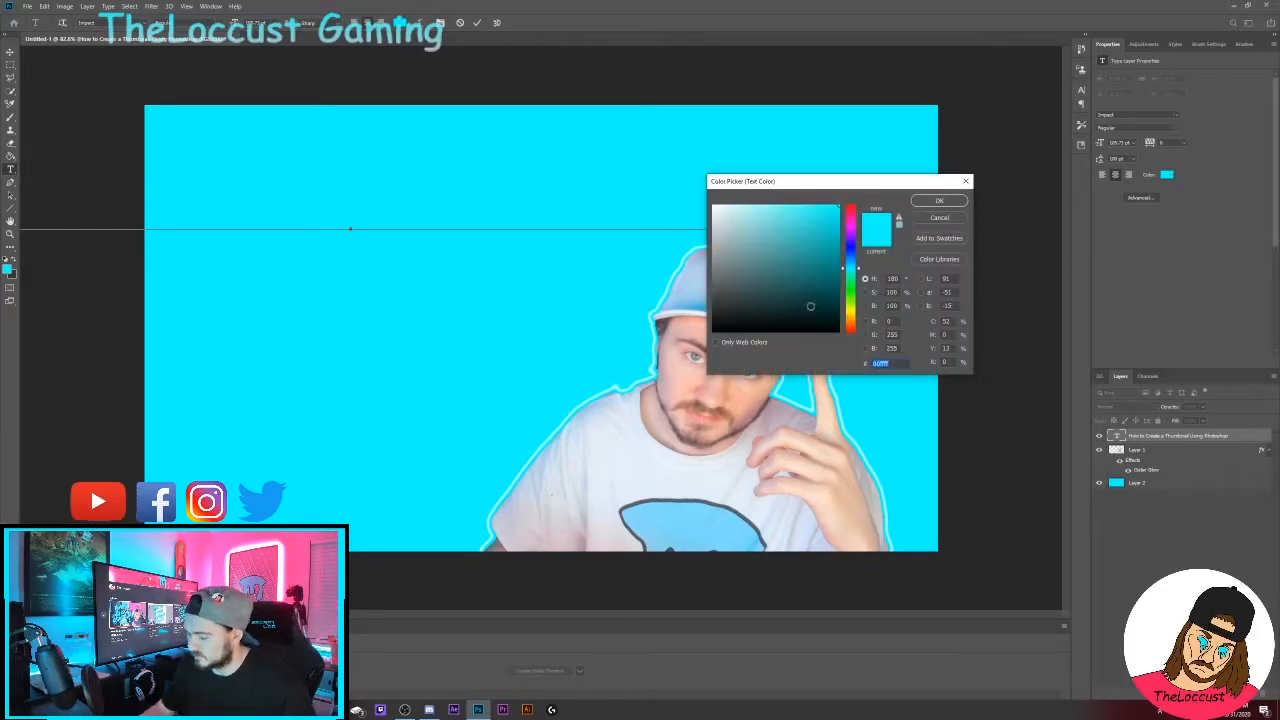
pyautogui.write('ec145b')
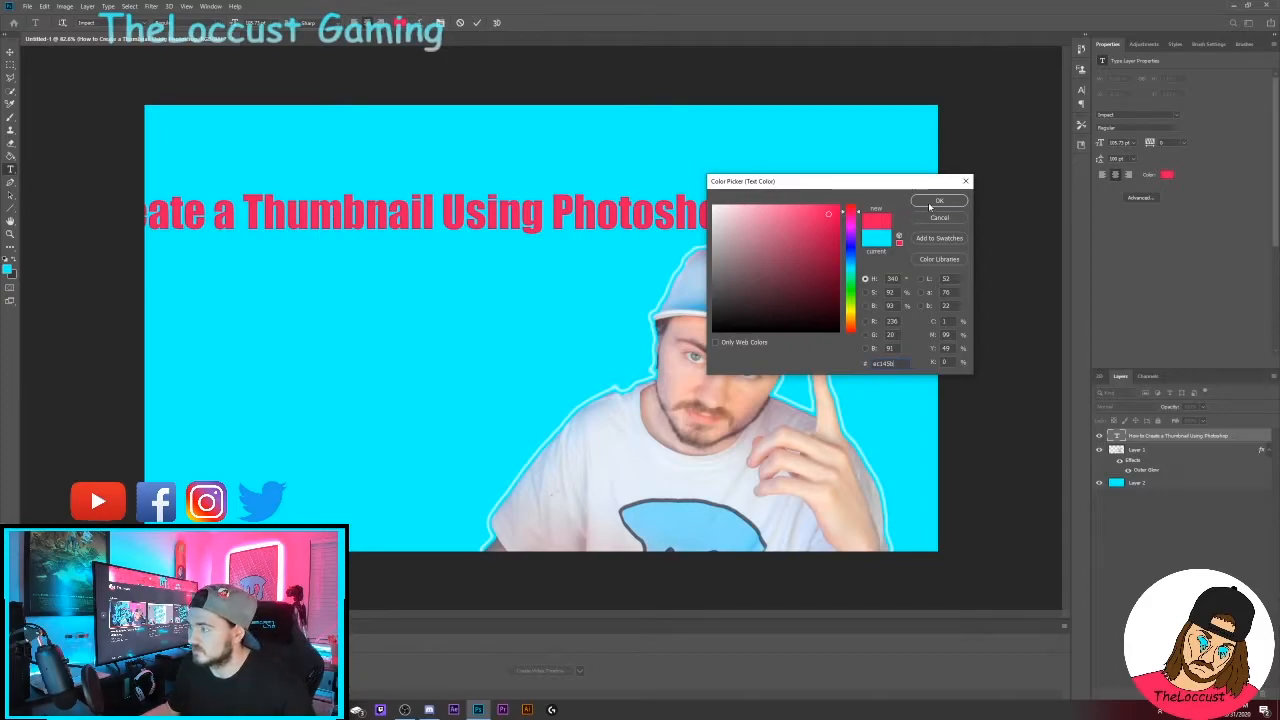
pyautogui.click(932, 203)
pyautogui.click(10, 51)
pyautogui.moveTo(204, 218); pyautogui.dragTo(394, 200)
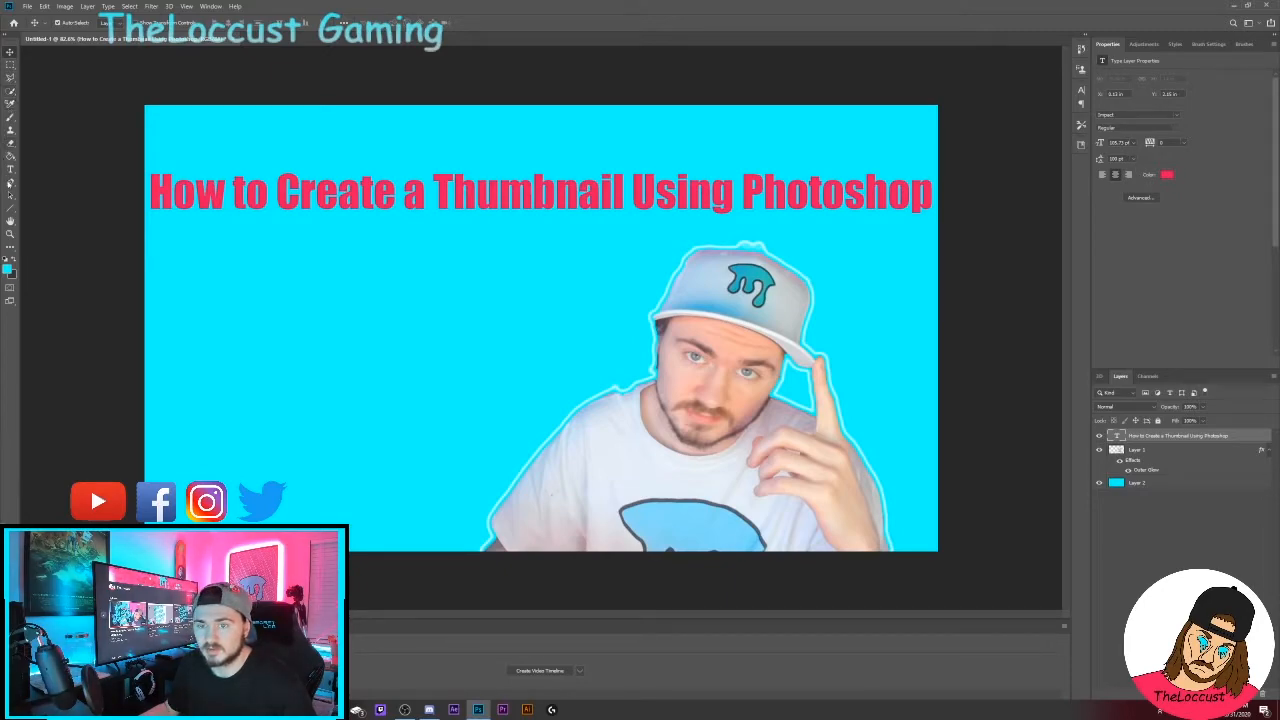
# Step: Select the whole title text and set its font size to 200 pt
pyautogui.click(10, 169)
pyautogui.moveTo(150, 197); pyautogui.dragTo(951, 215)
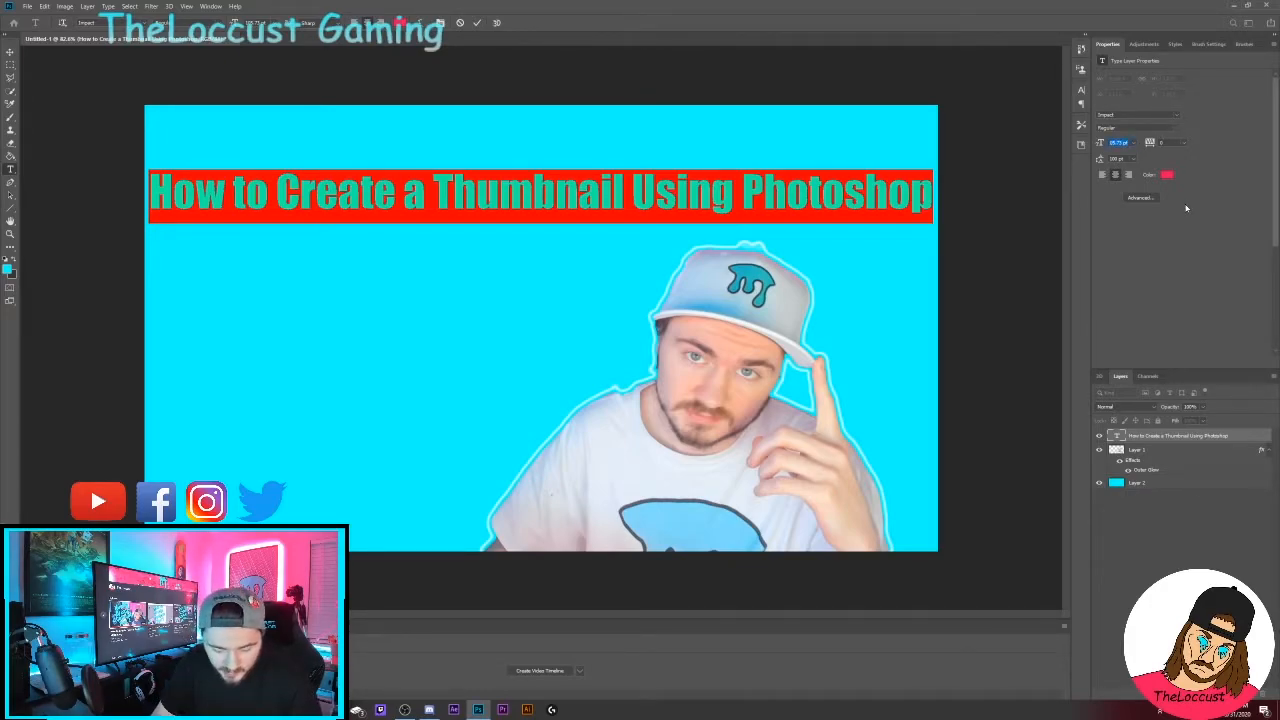
pyautogui.press('Return')
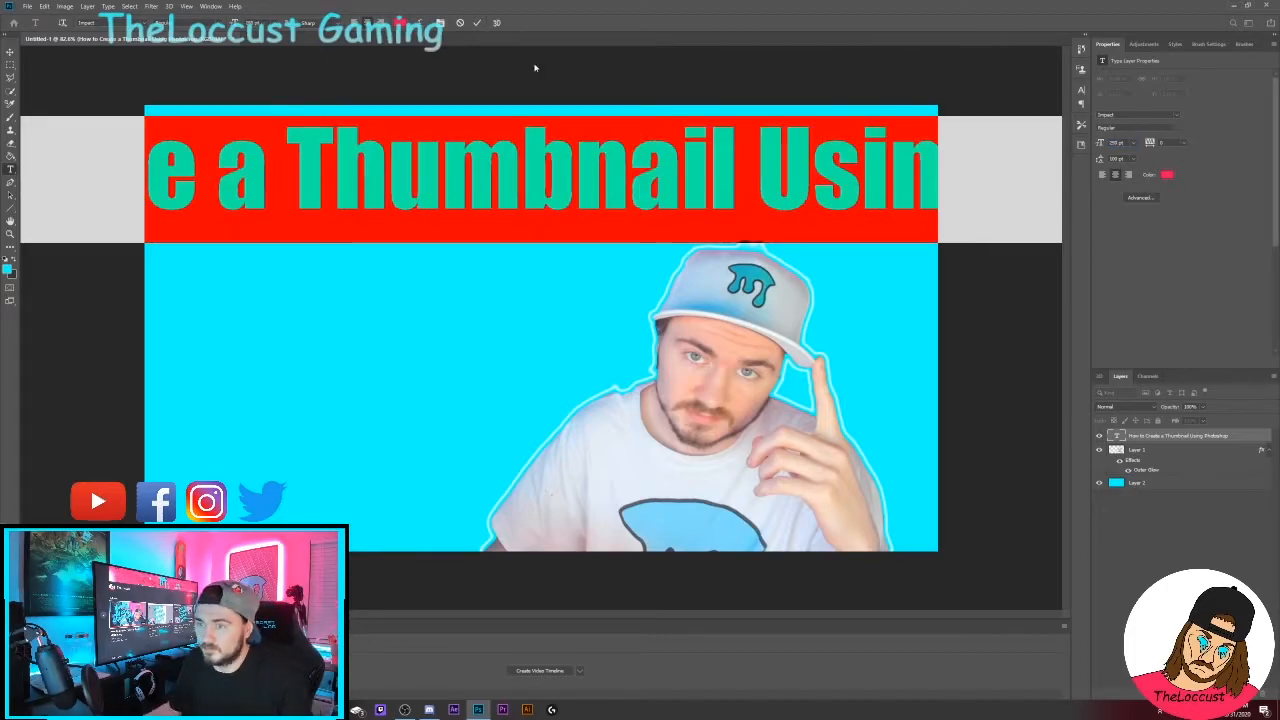
pyautogui.doubleClick(1119, 143)
pyautogui.write('200')
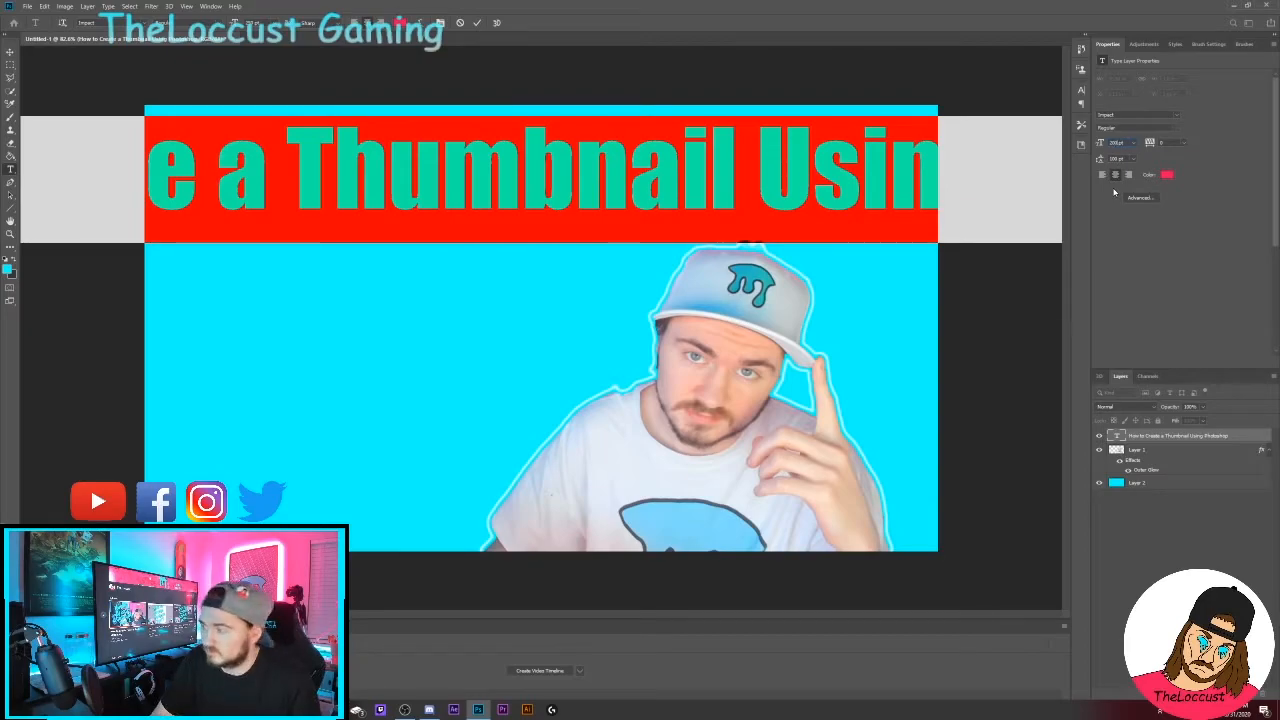
pyautogui.press('Return')
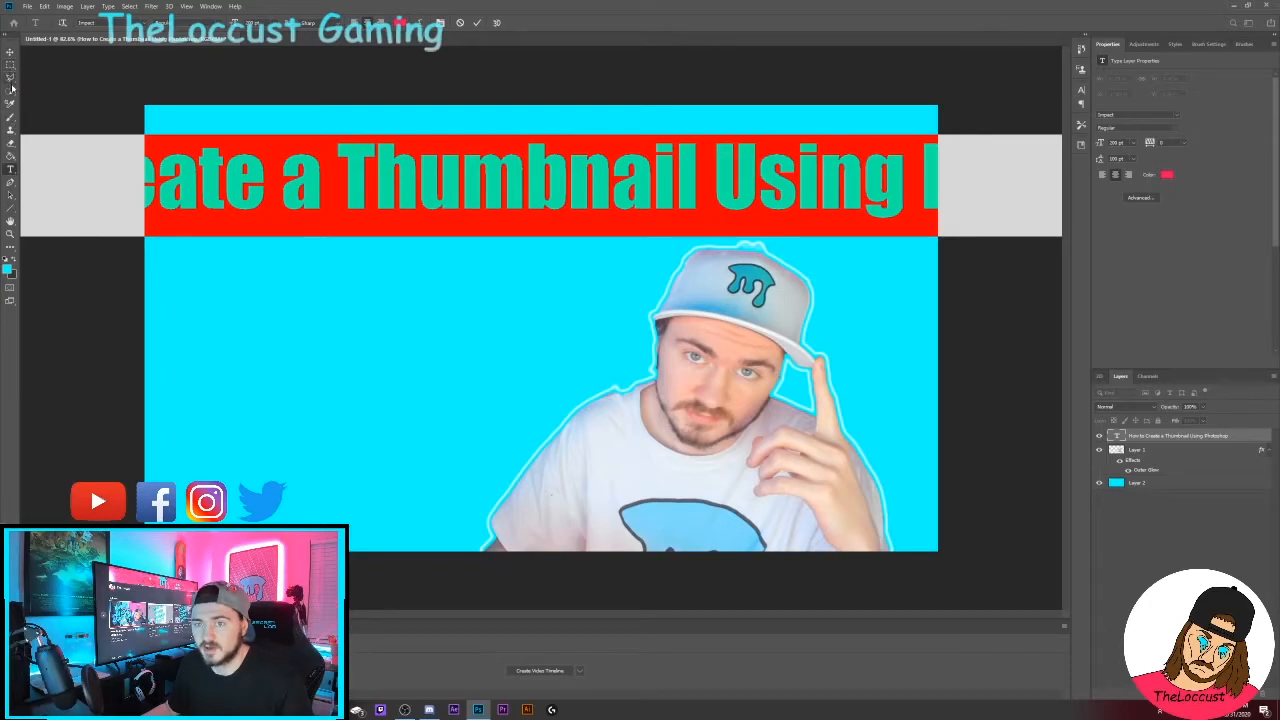
# Step: Break the title into four lines: "How to Create", "a Thumbnail", "Using" and "Photoshop"
pyautogui.click(264, 180)
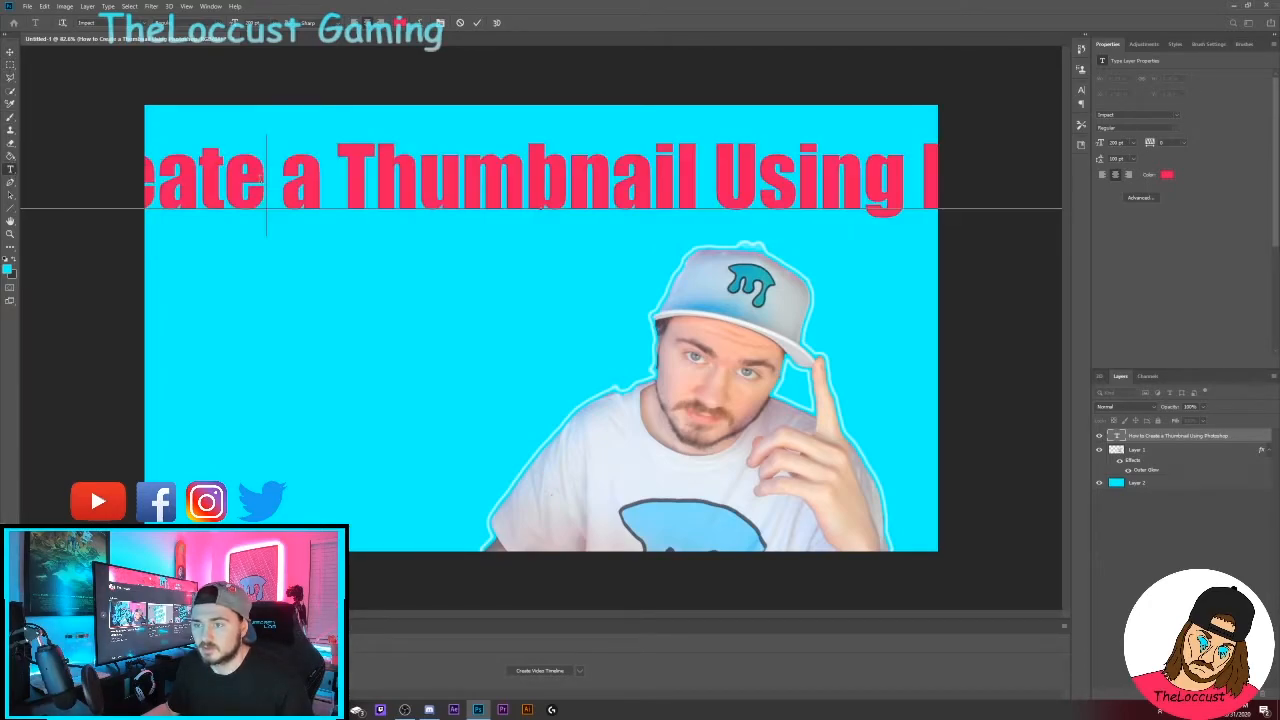
pyautogui.press('Return')
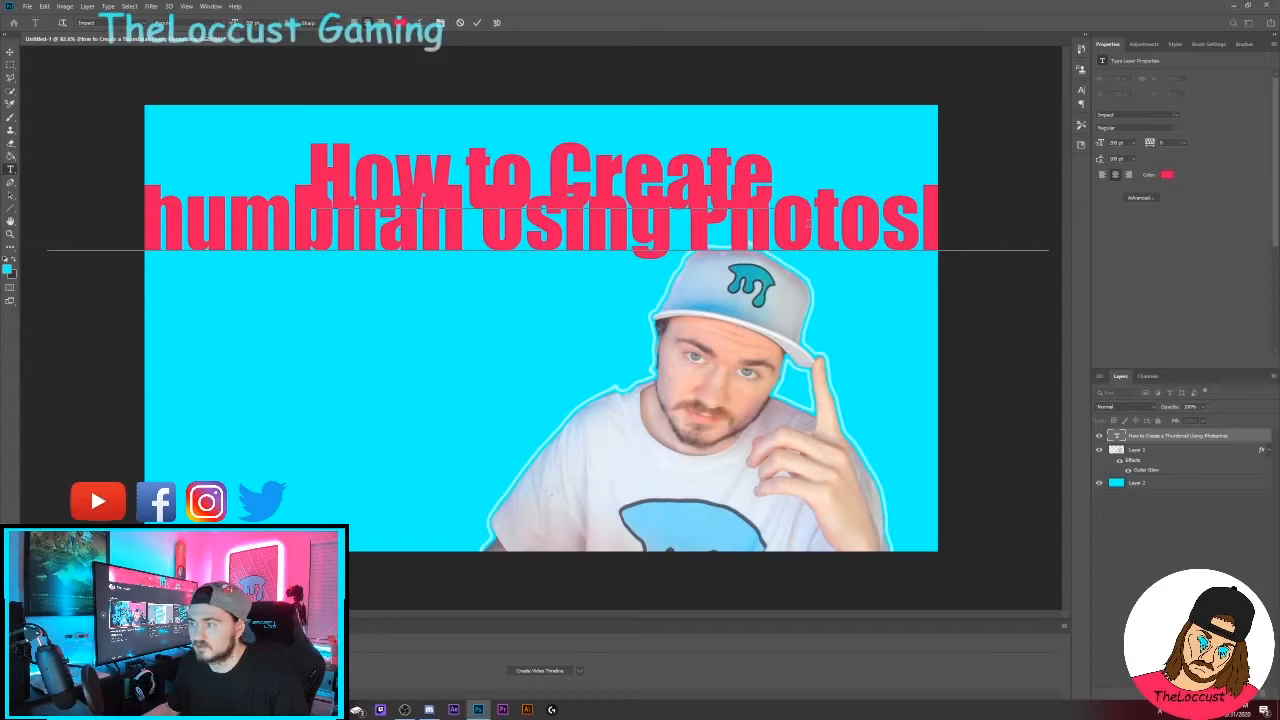
pyautogui.press('Return')
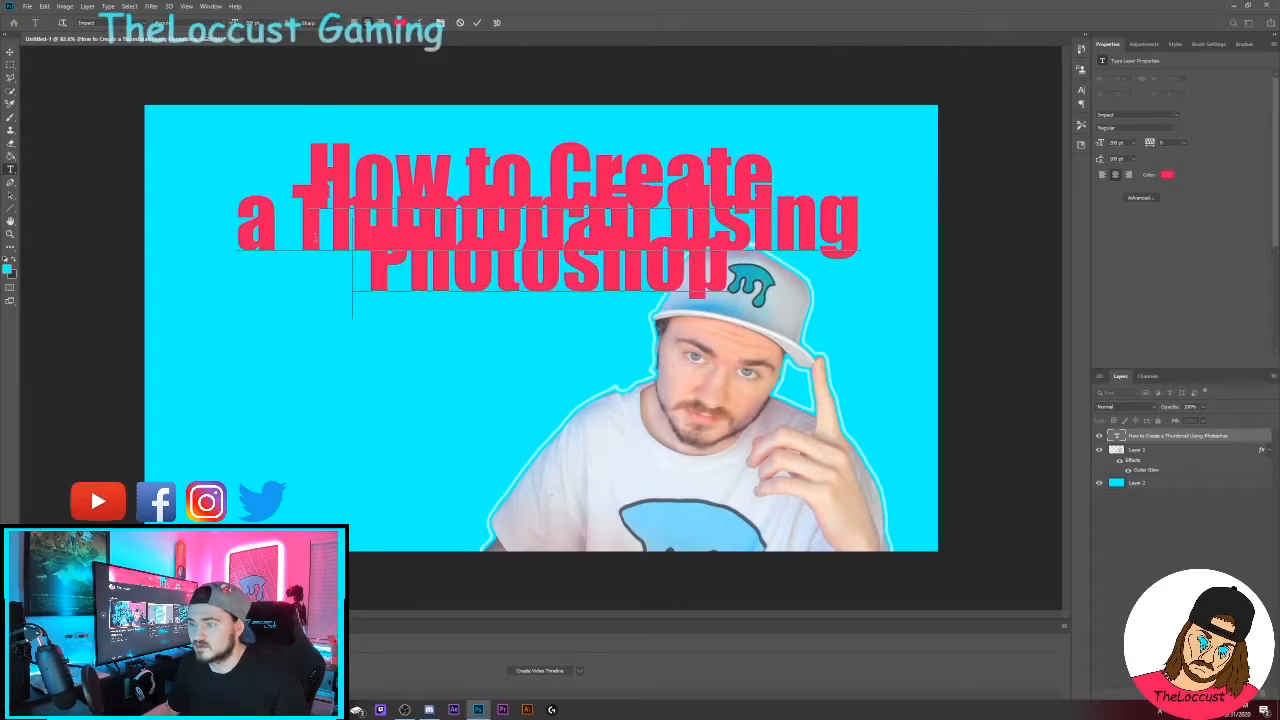
pyautogui.click(643, 270)
pyautogui.press('Return')
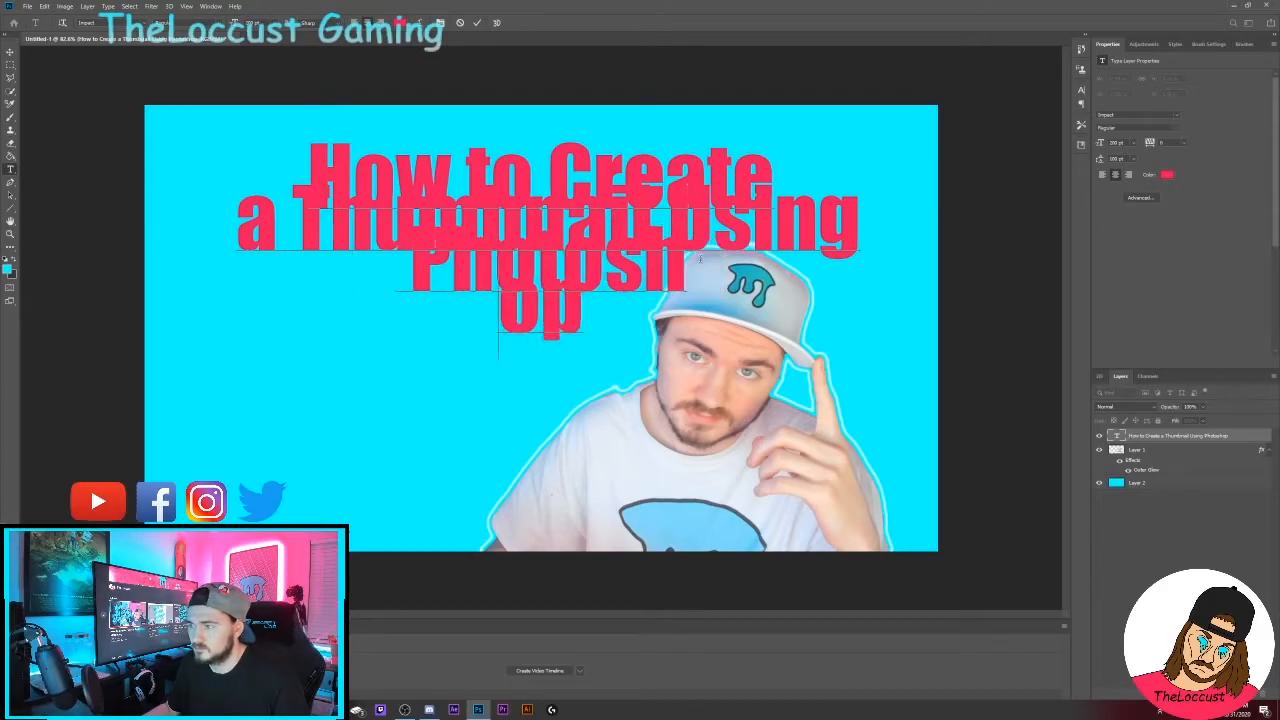
pyautogui.press('BackSpace')
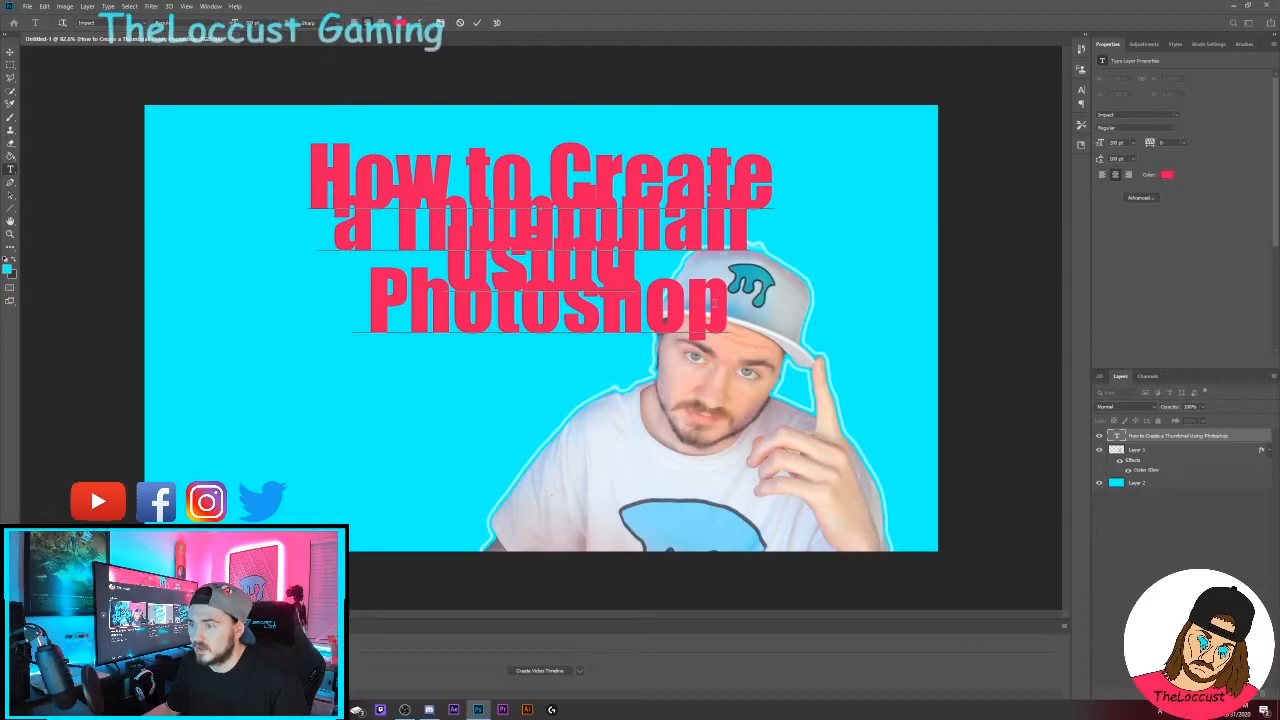
# Step: Set the line spacing of the whole title to 200 pt and shift the text left, mostly clear of the person's face
pyautogui.hotkey('ctrl', 'a')
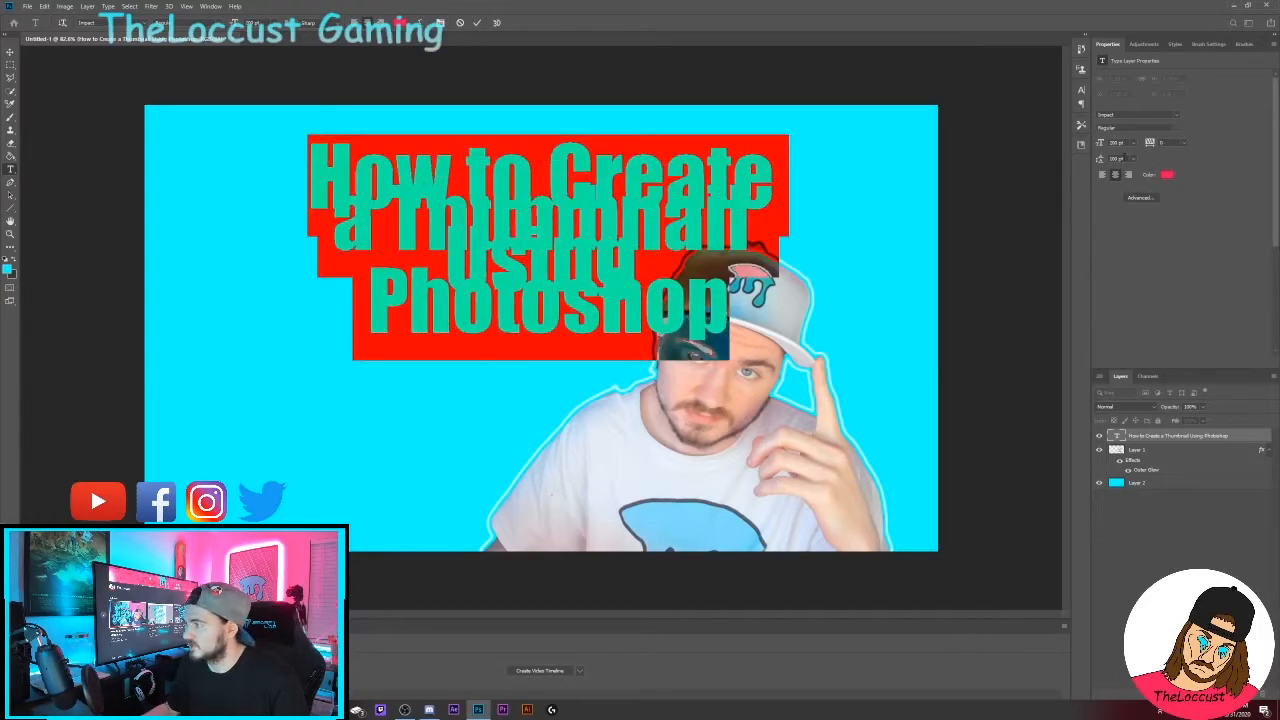
pyautogui.click(1116, 158)
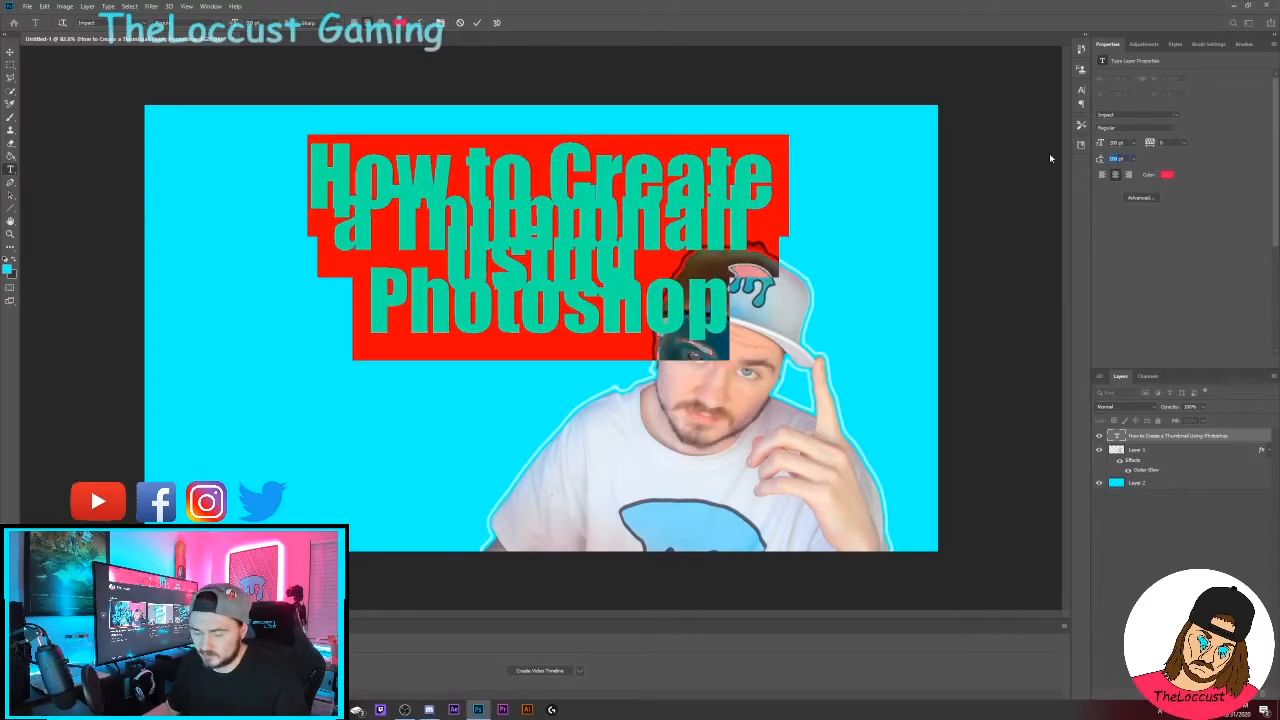
pyautogui.write('1')
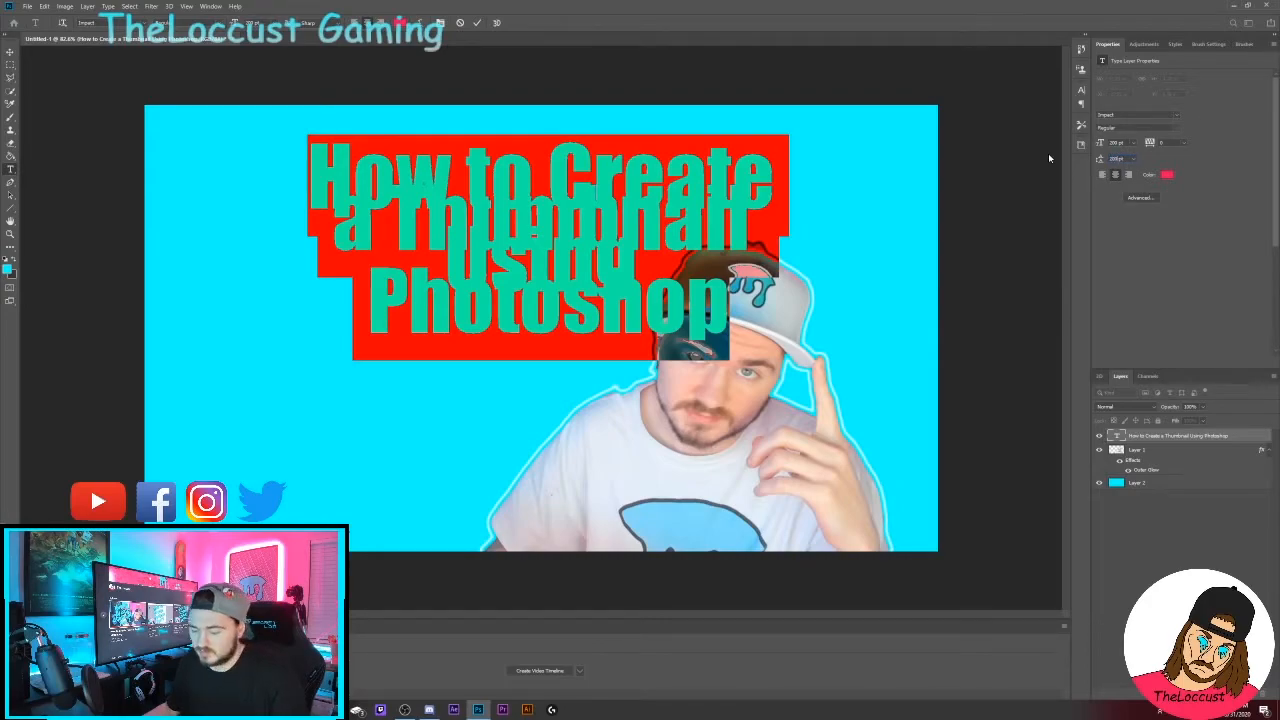
pyautogui.press('Return')
pyautogui.click(10, 51)
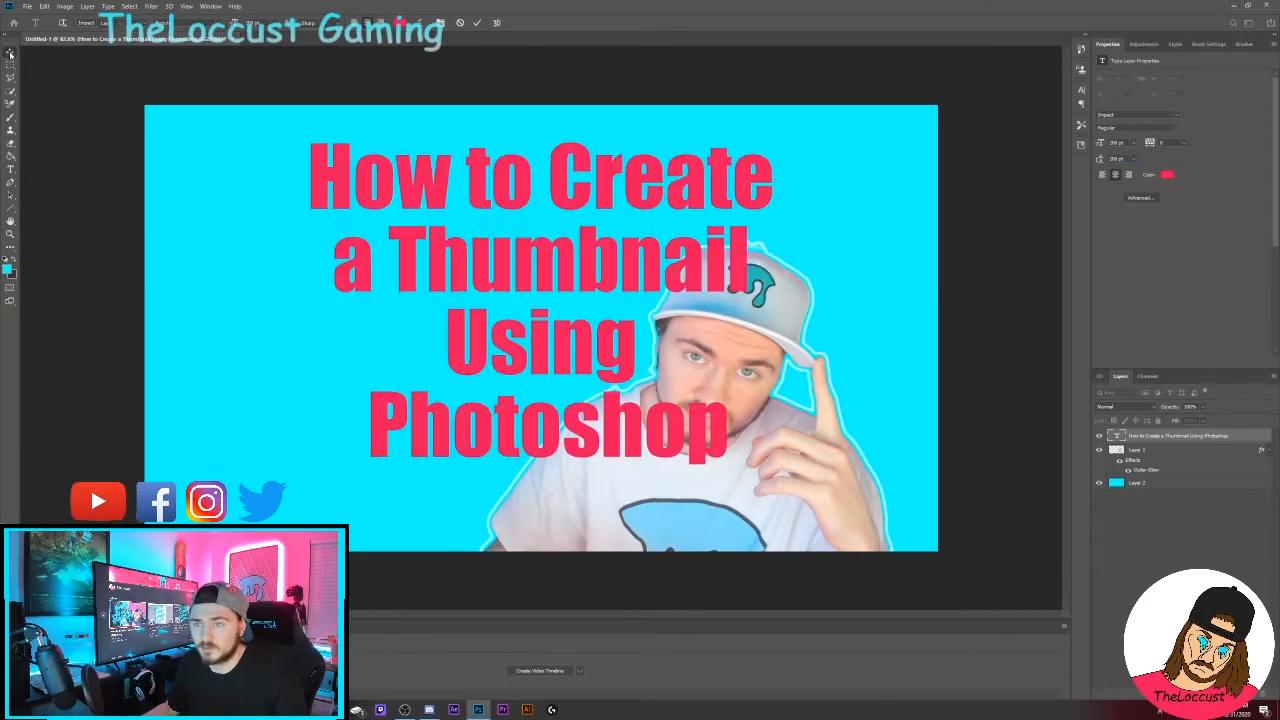
pyautogui.moveTo(536, 263); pyautogui.dragTo(440, 258)
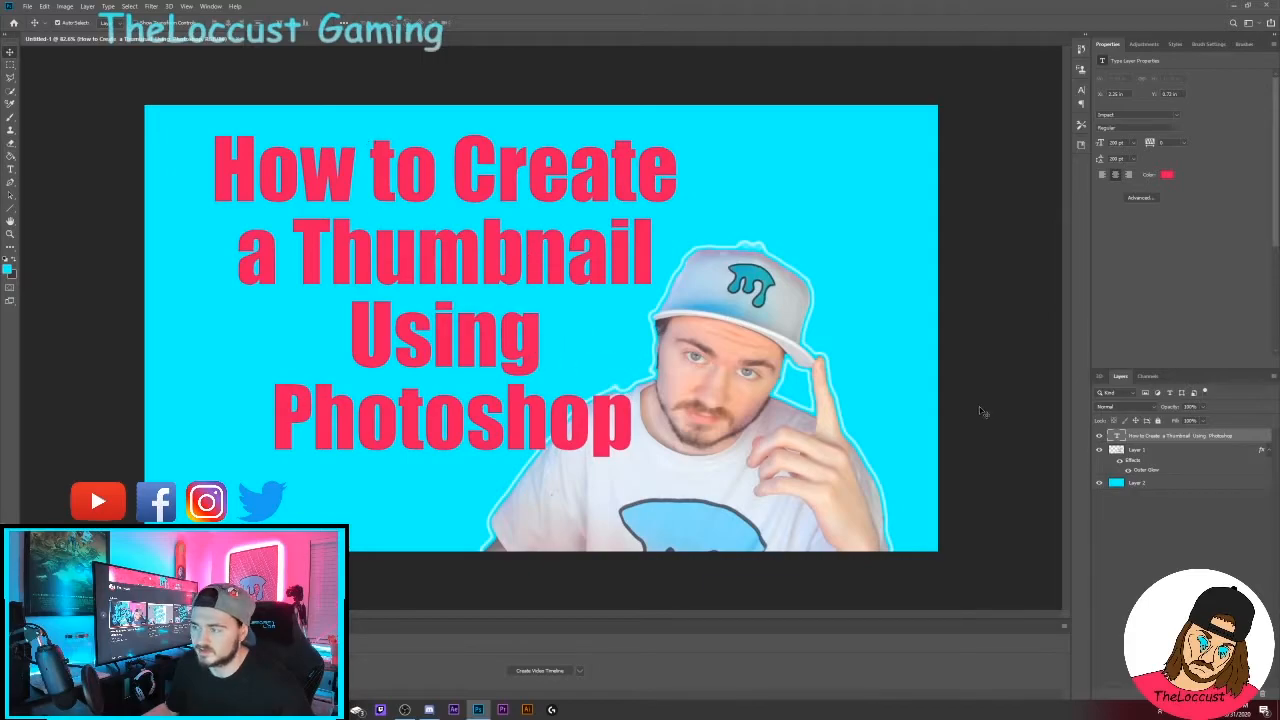
# Step: Open the title layer's Layer Style settings and move the dialog off most of the title text
pyautogui.doubleClick(1116, 437)
pyautogui.doubleClick(1117, 437)
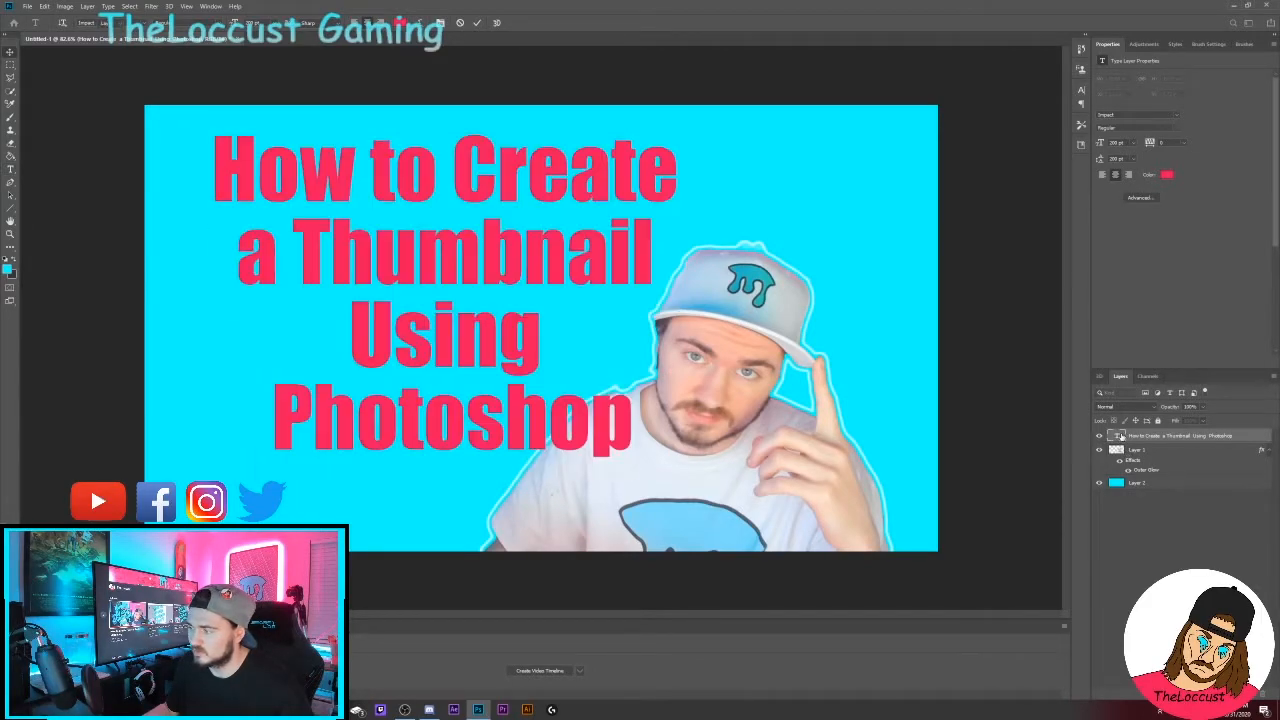
pyautogui.doubleClick(1130, 436)
pyautogui.click(1245, 435)
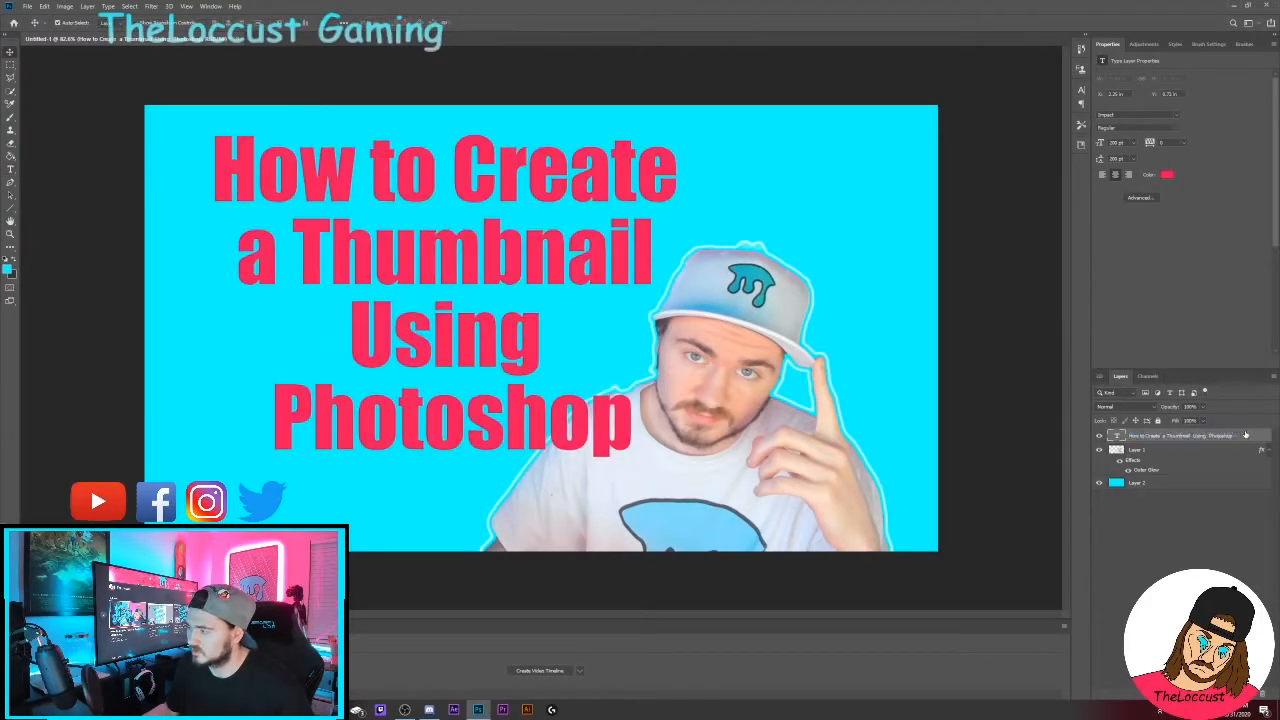
pyautogui.doubleClick(1202, 452)
pyautogui.moveTo(1068, 300); pyautogui.dragTo(559, 215)
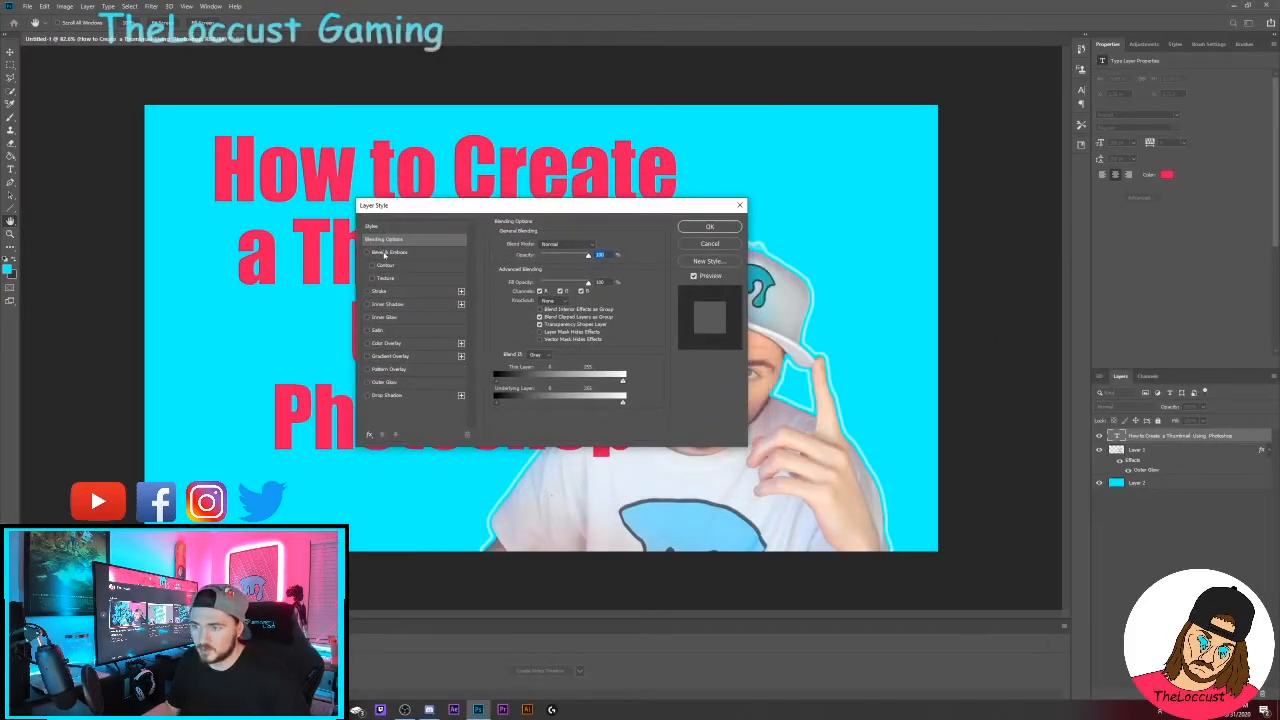
pyautogui.moveTo(440, 207); pyautogui.dragTo(657, 234)
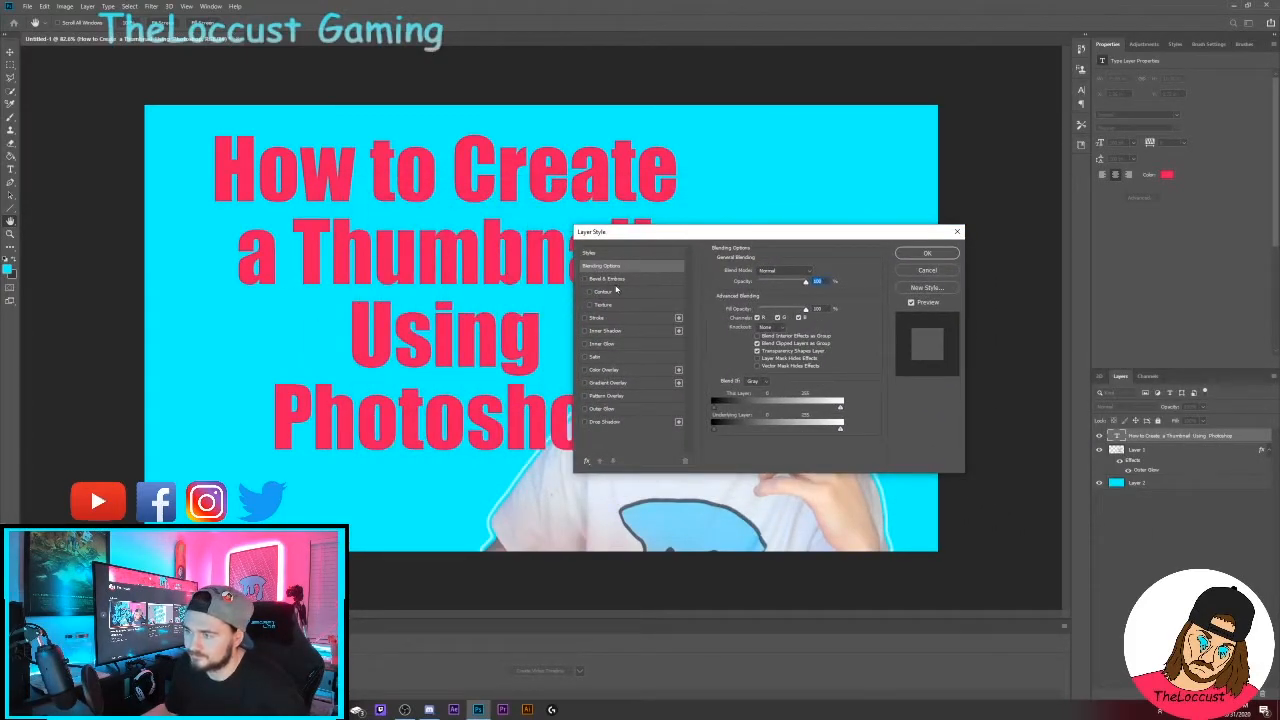
# Step: Enable Bevel & Emboss with Texture on the title, try several patterns and choose the yellow one
pyautogui.click(587, 279)
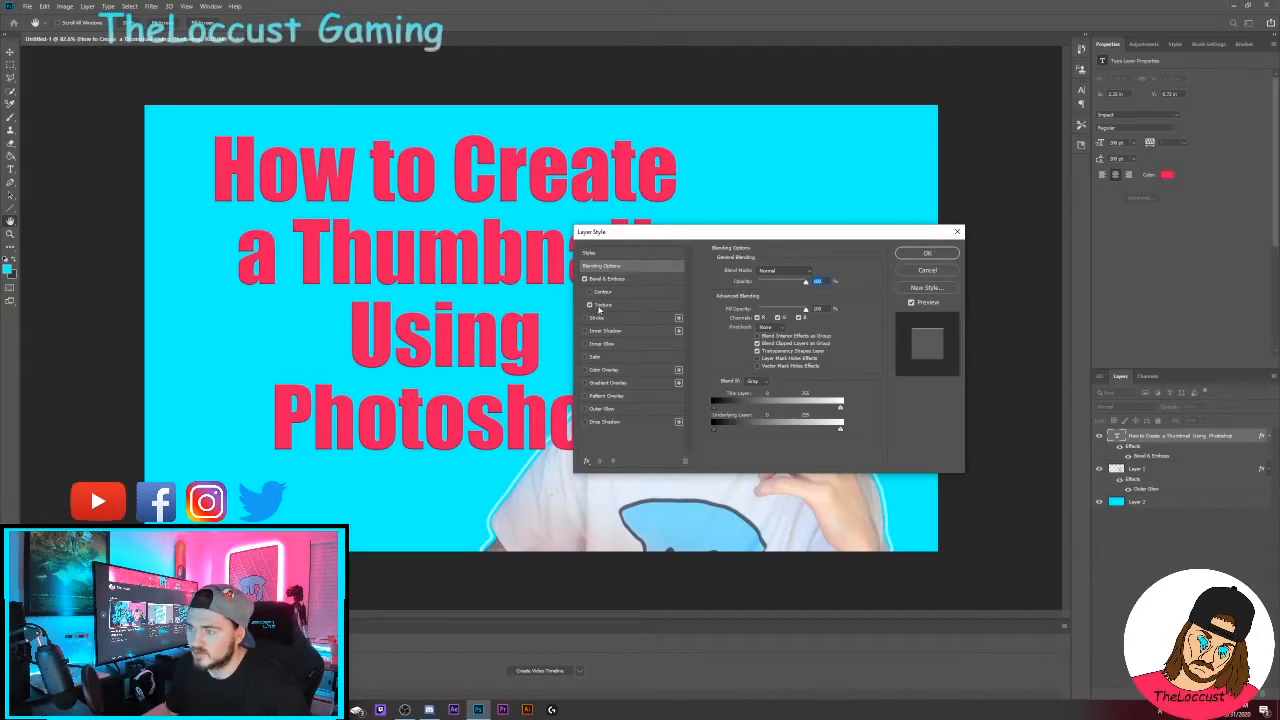
pyautogui.click(601, 305)
pyautogui.click(755, 286)
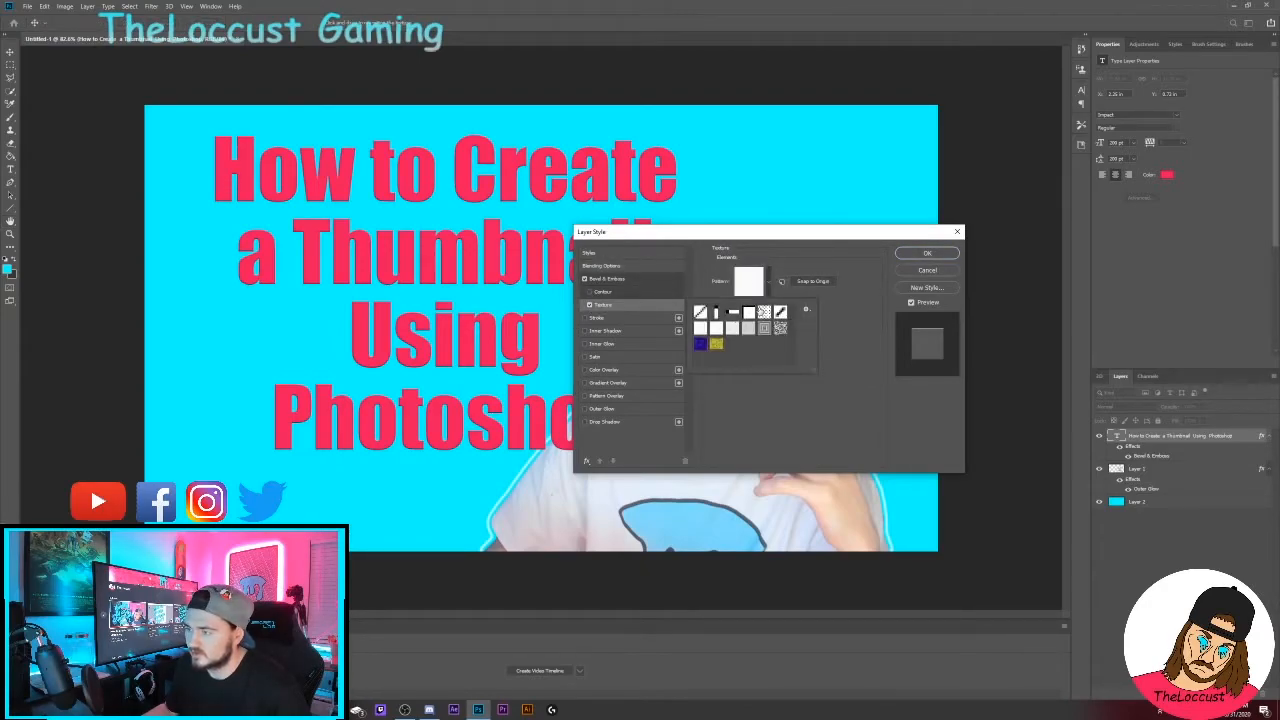
pyautogui.click(748, 328)
pyautogui.click(780, 328)
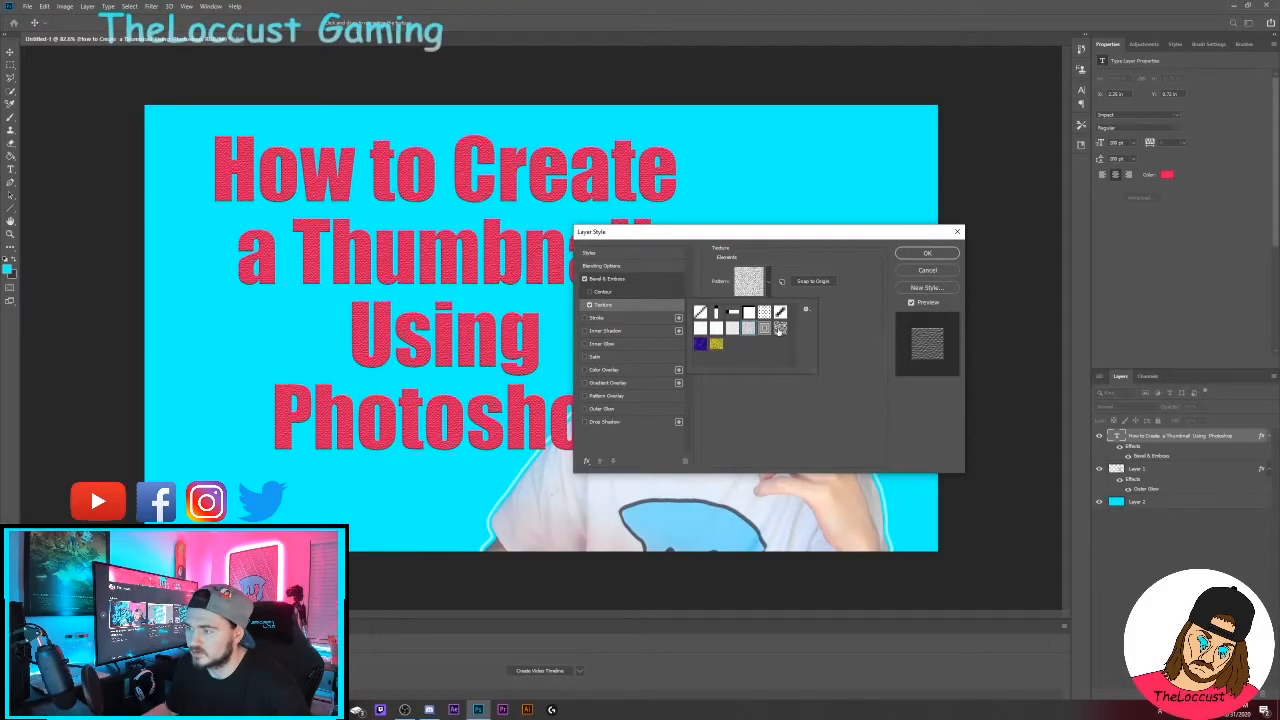
pyautogui.click(701, 344)
pyautogui.click(716, 344)
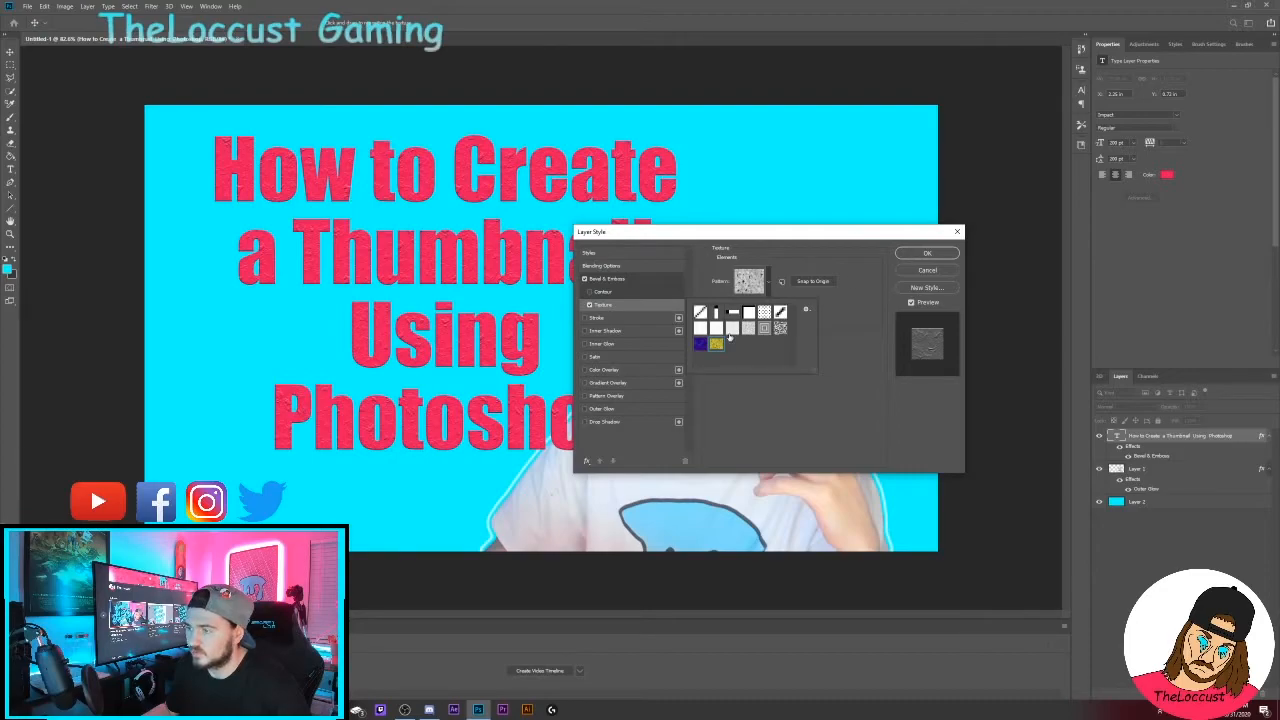
# Step: Add a Stroke and an Inner Shadow to the title text, leaving Inner Glow off
pyautogui.click(585, 318)
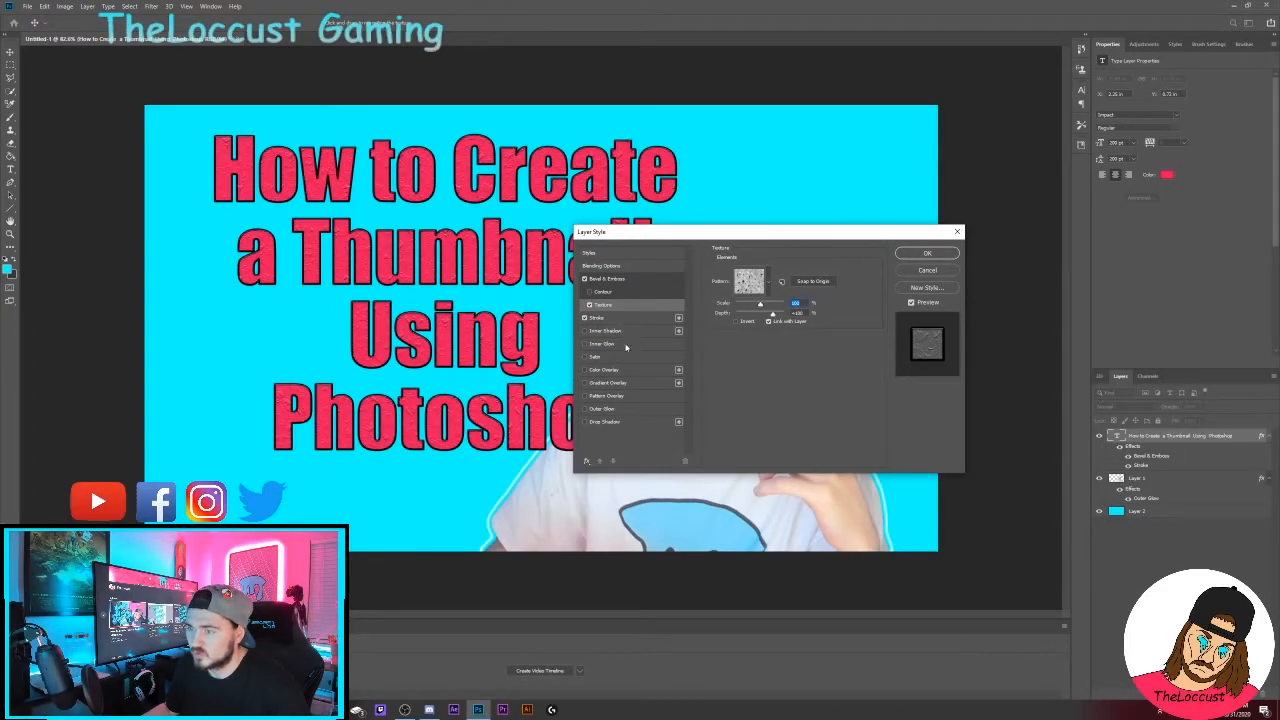
pyautogui.click(585, 331)
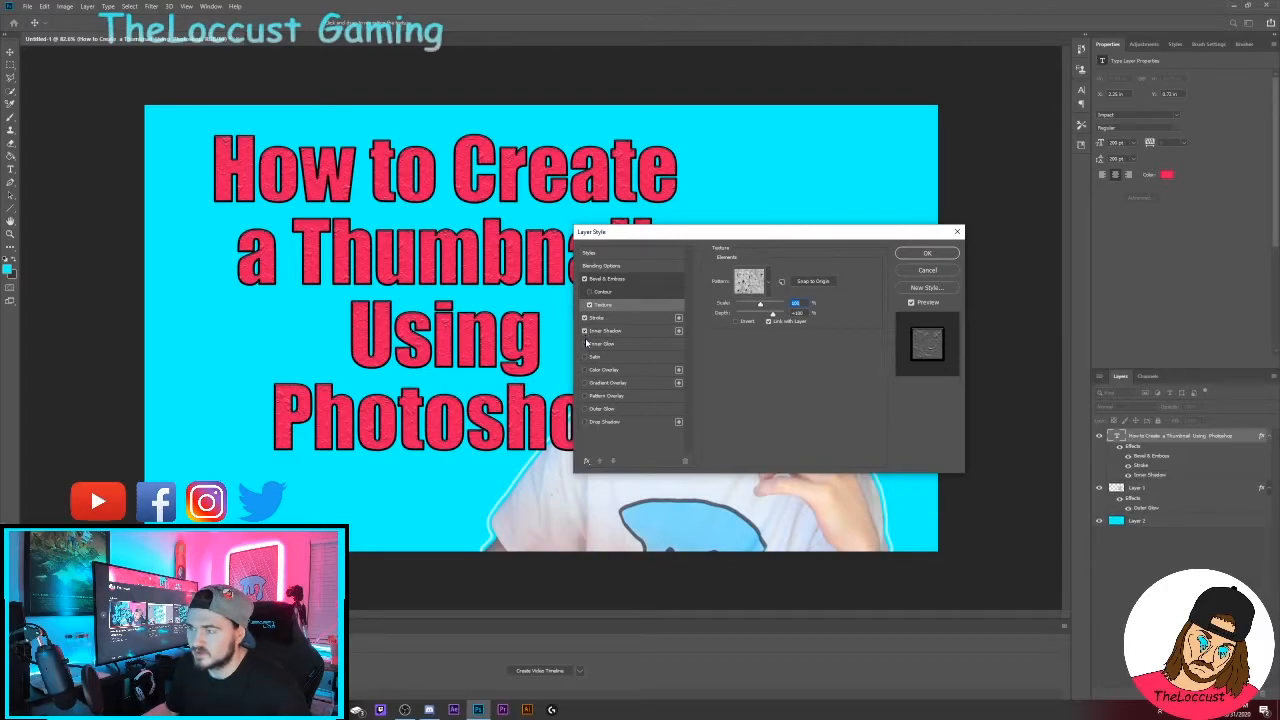
pyautogui.click(585, 344)
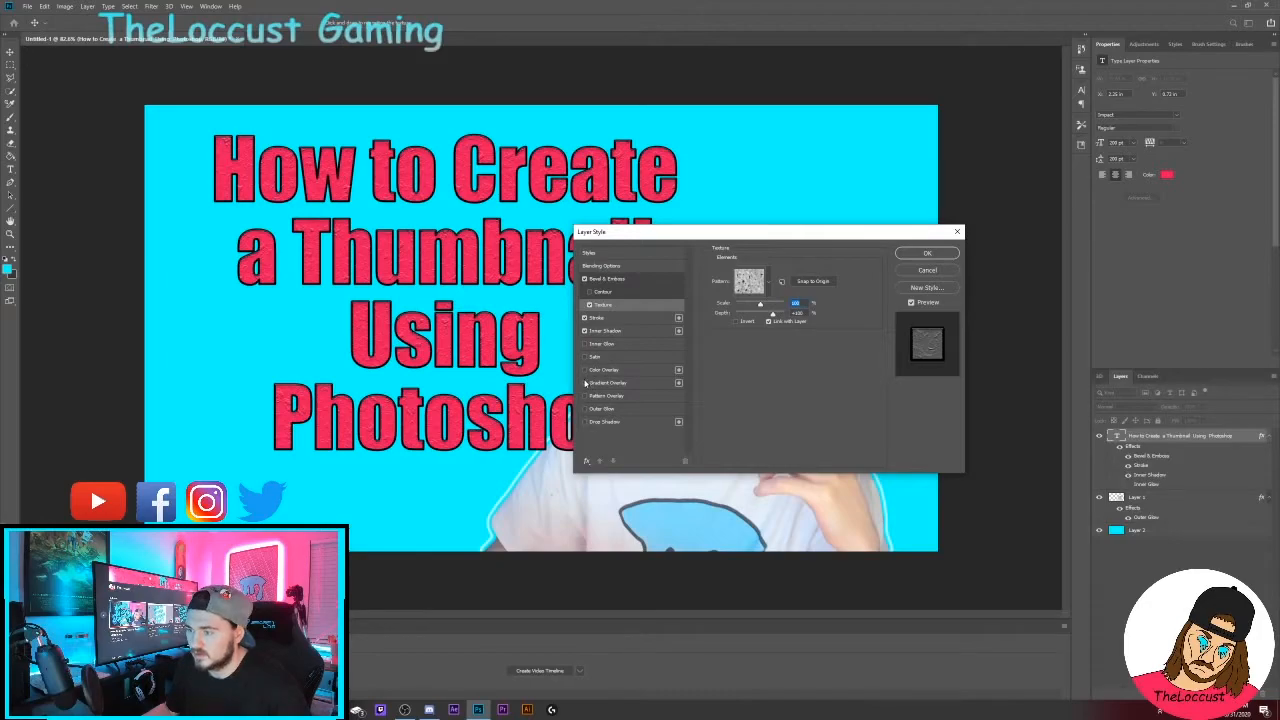
pyautogui.click(585, 383)
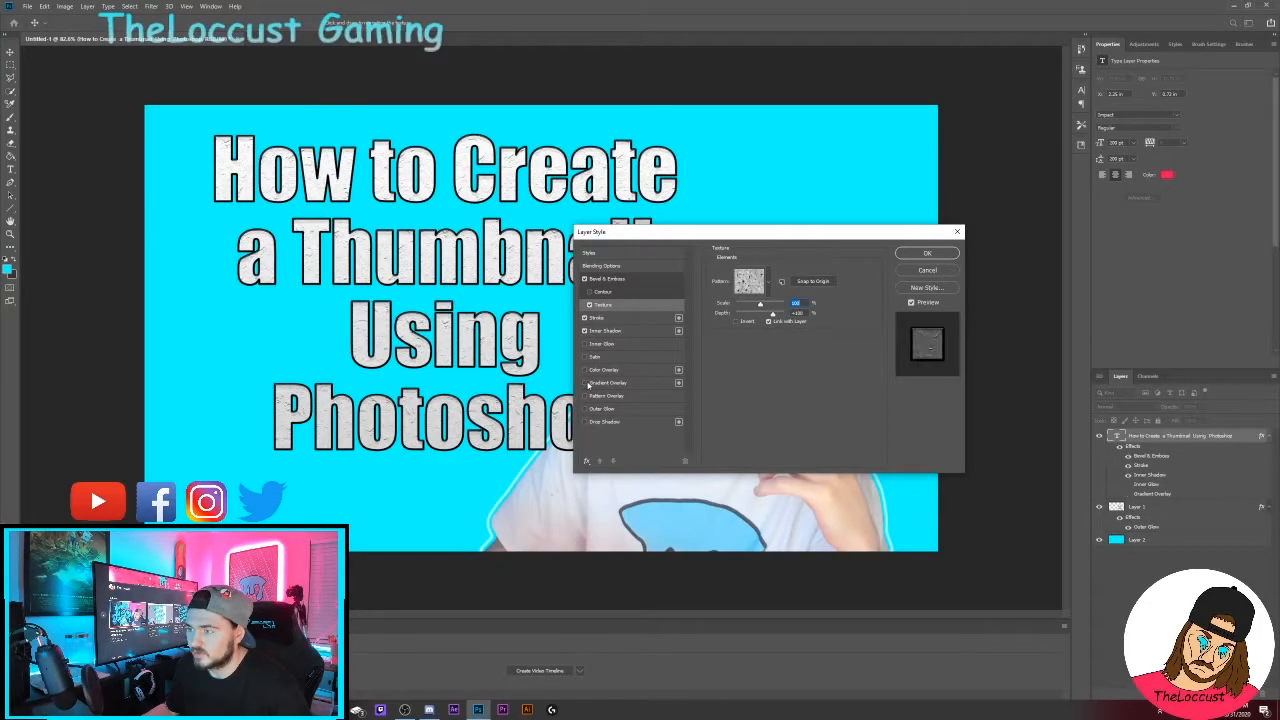
pyautogui.click(618, 385)
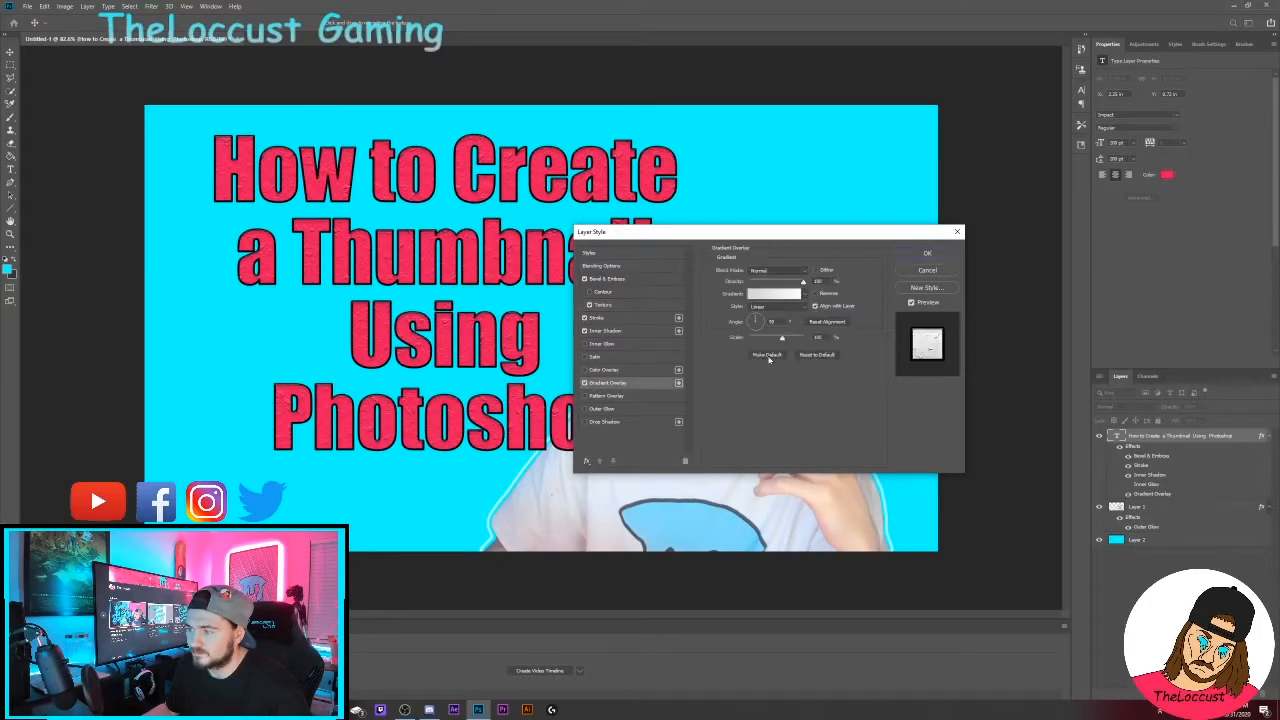
pyautogui.click(584, 384)
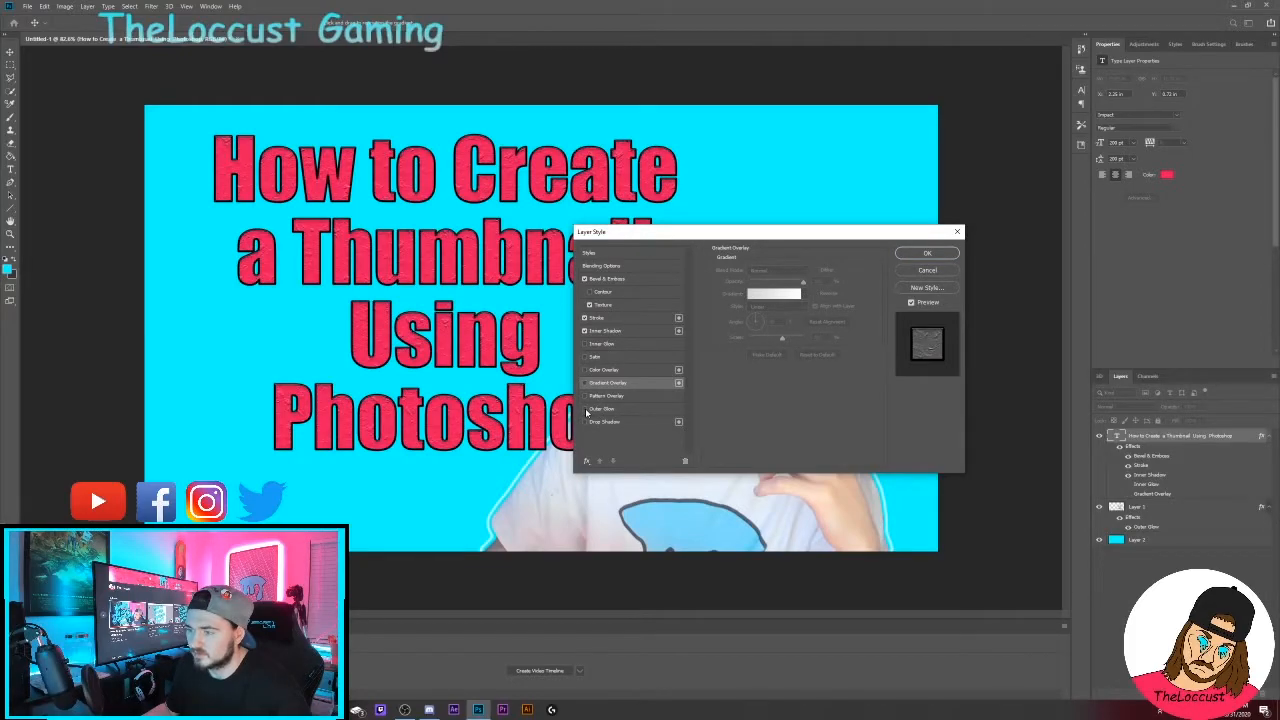
# Step: Add a Drop Shadow to the title text without an Outer Glow, and apply the layer style
pyautogui.click(585, 409)
pyautogui.click(585, 409)
pyautogui.click(585, 421)
pyautogui.click(943, 255)
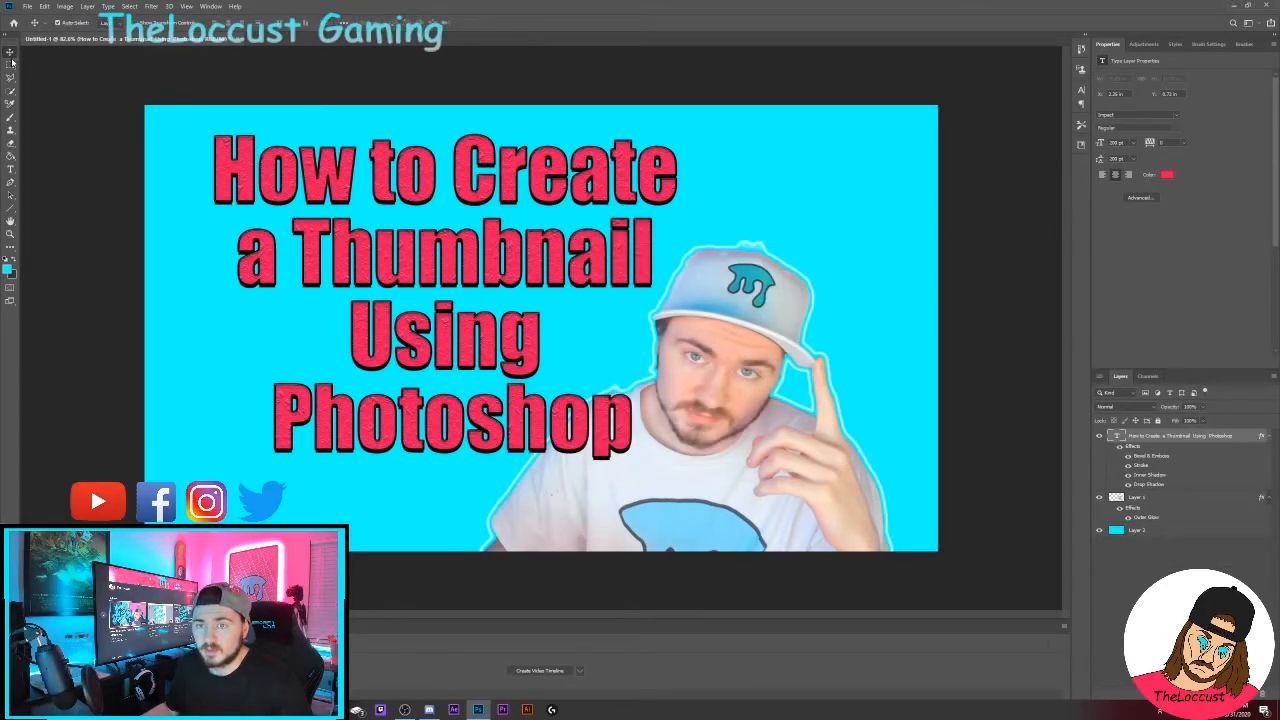
# Step: Rotate the title slightly counterclockwise so its lines slope upward, and position it beside the person
pyautogui.moveTo(592, 258); pyautogui.dragTo(594, 289)
pyautogui.hotkey('ctrl', 't')
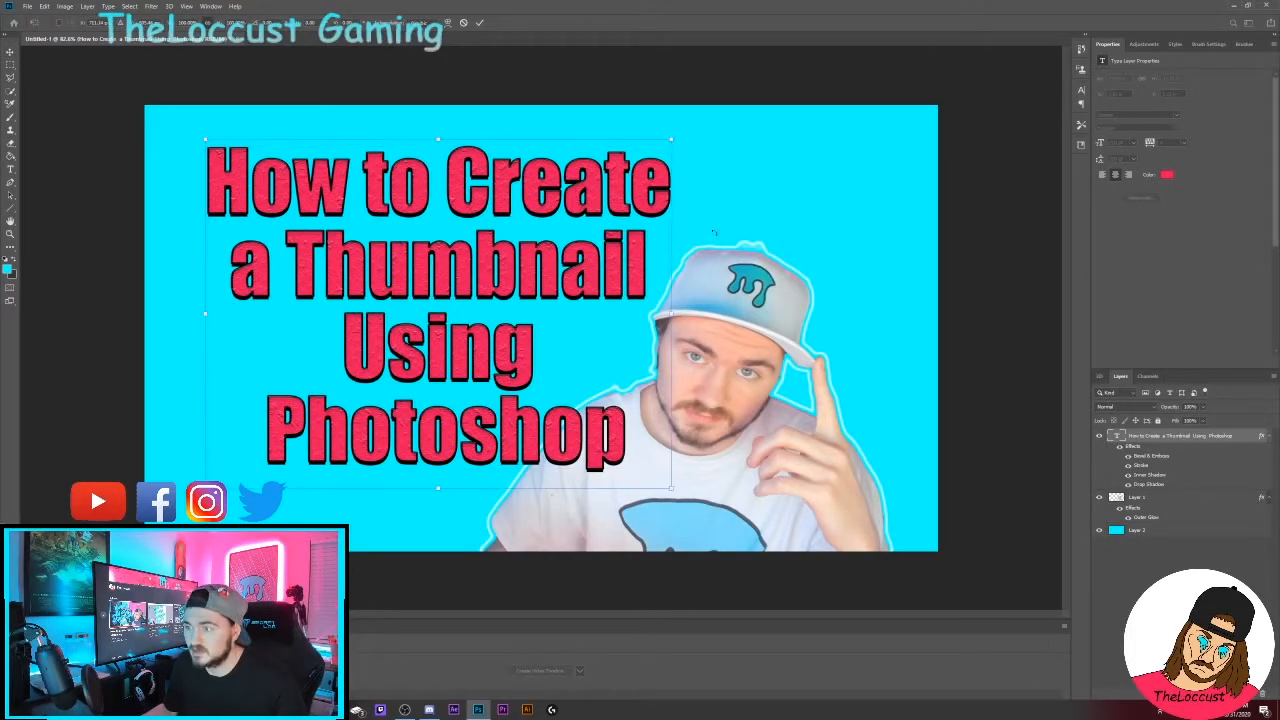
pyautogui.moveTo(707, 133); pyautogui.dragTo(652, 99)
pyautogui.moveTo(505, 347); pyautogui.dragTo(508, 355)
pyautogui.press('Return')
pyautogui.click(610, 360)
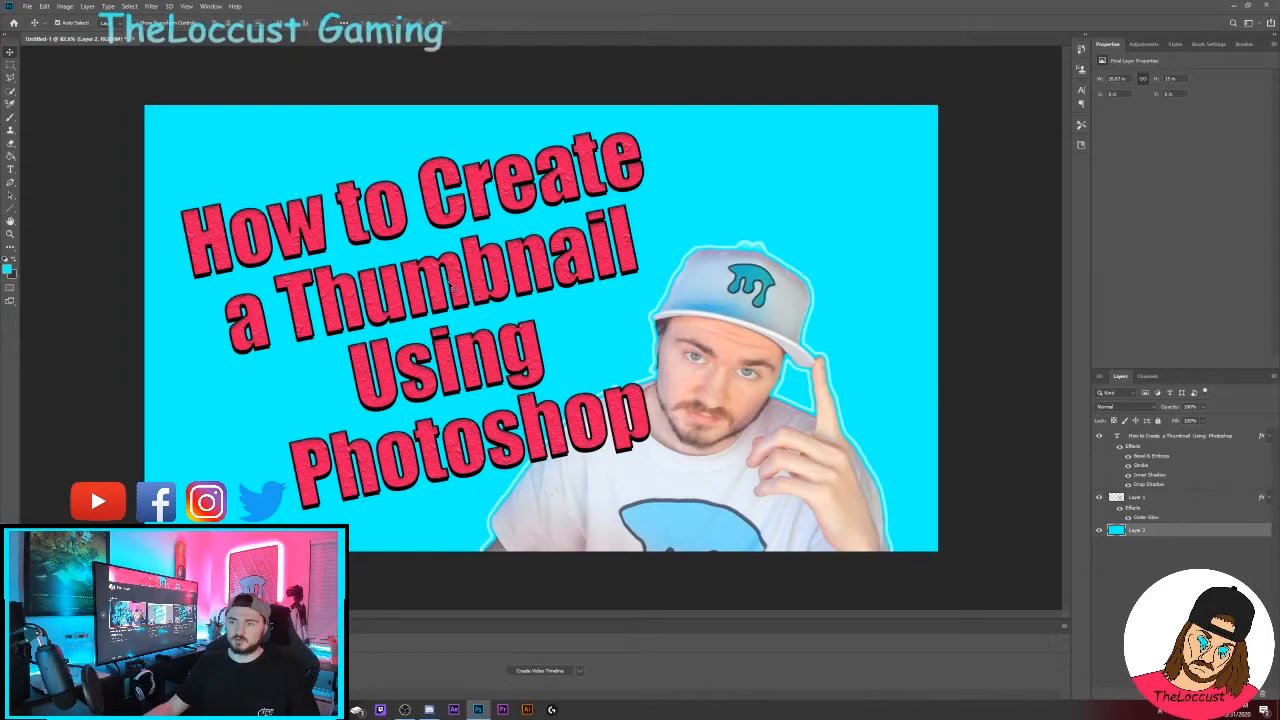
pyautogui.moveTo(455, 287); pyautogui.dragTo(465, 290)
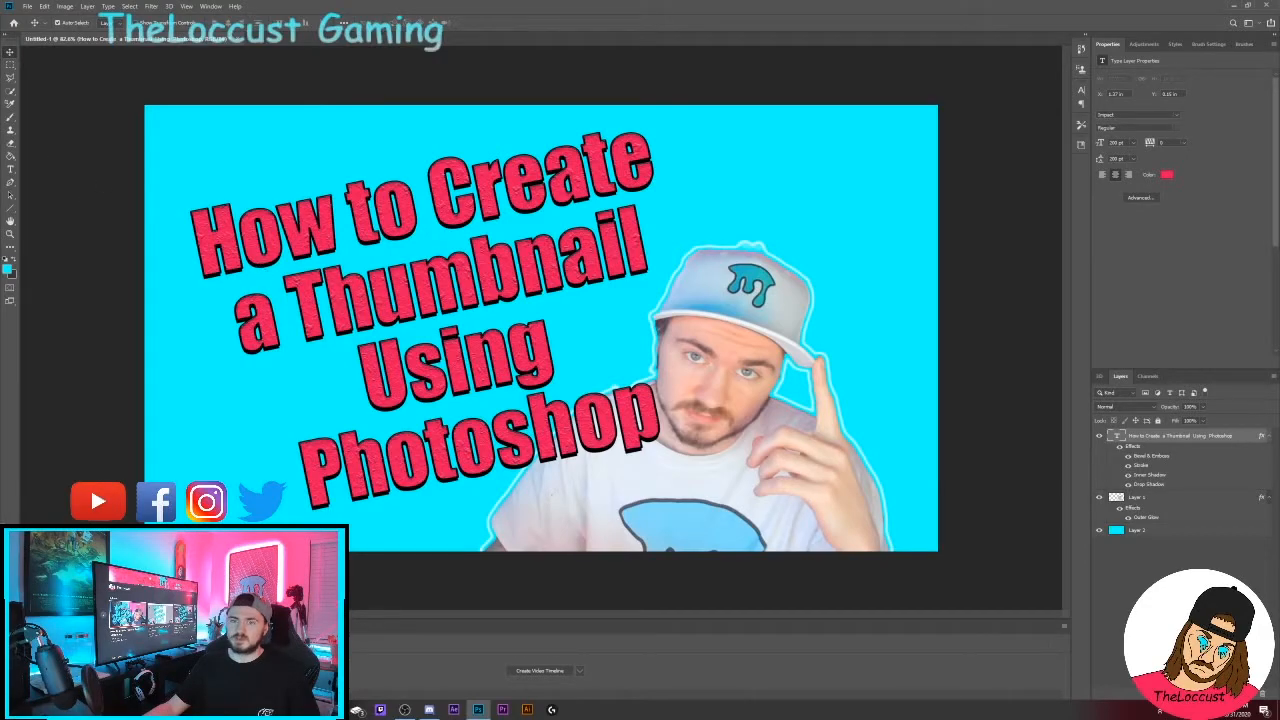
# Step: Delete "How to Create a" from the title and move the remaining text clear of the person
pyautogui.click(10, 169)
pyautogui.click(288, 318)
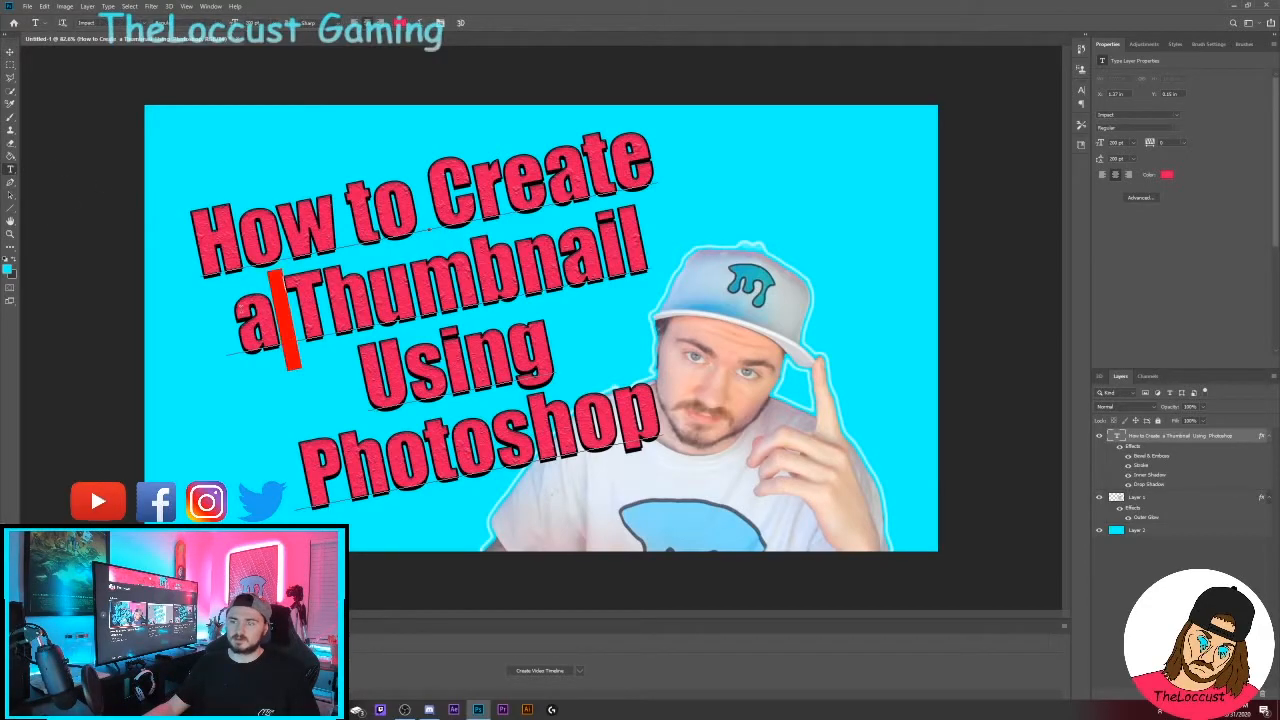
pyautogui.moveTo(288, 318); pyautogui.dragTo(163, 217)
pyautogui.press('BackSpace')
pyautogui.click(10, 52)
pyautogui.moveTo(417, 284); pyautogui.dragTo(382, 313)
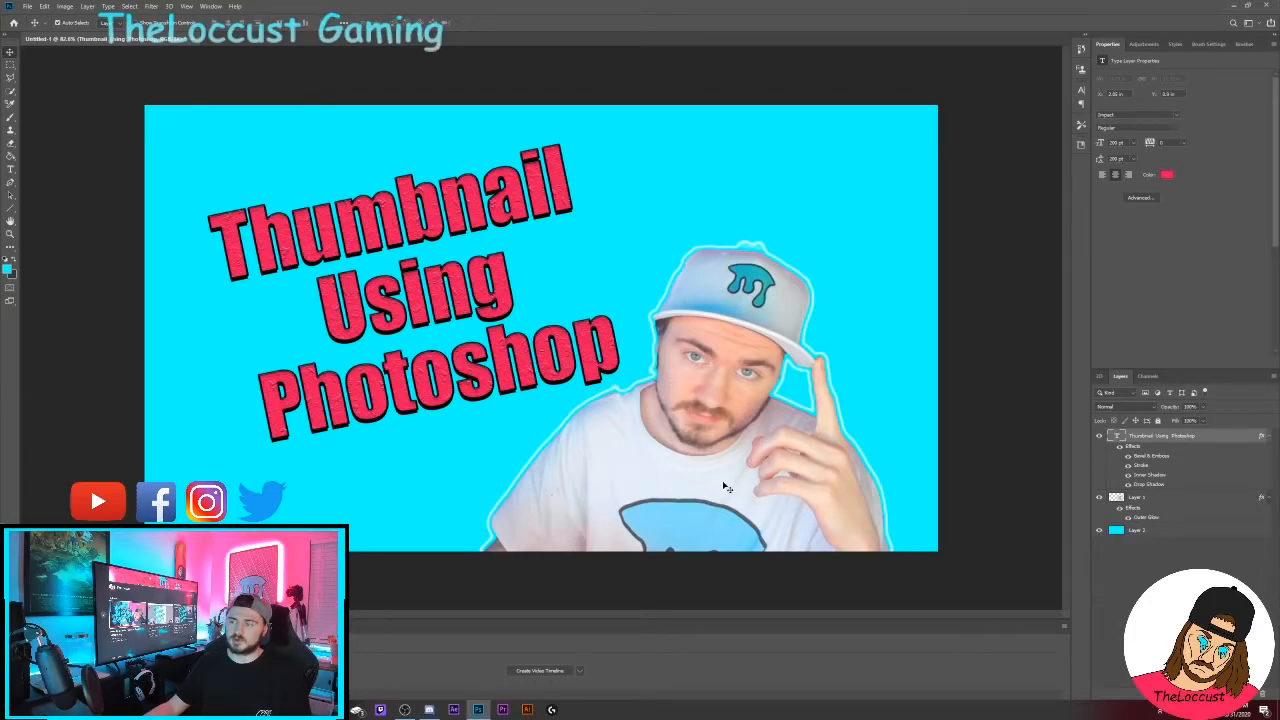
# Step: Delete the person cutout layer and the cyan background layer, and hide the title layer
pyautogui.click(1135, 500)
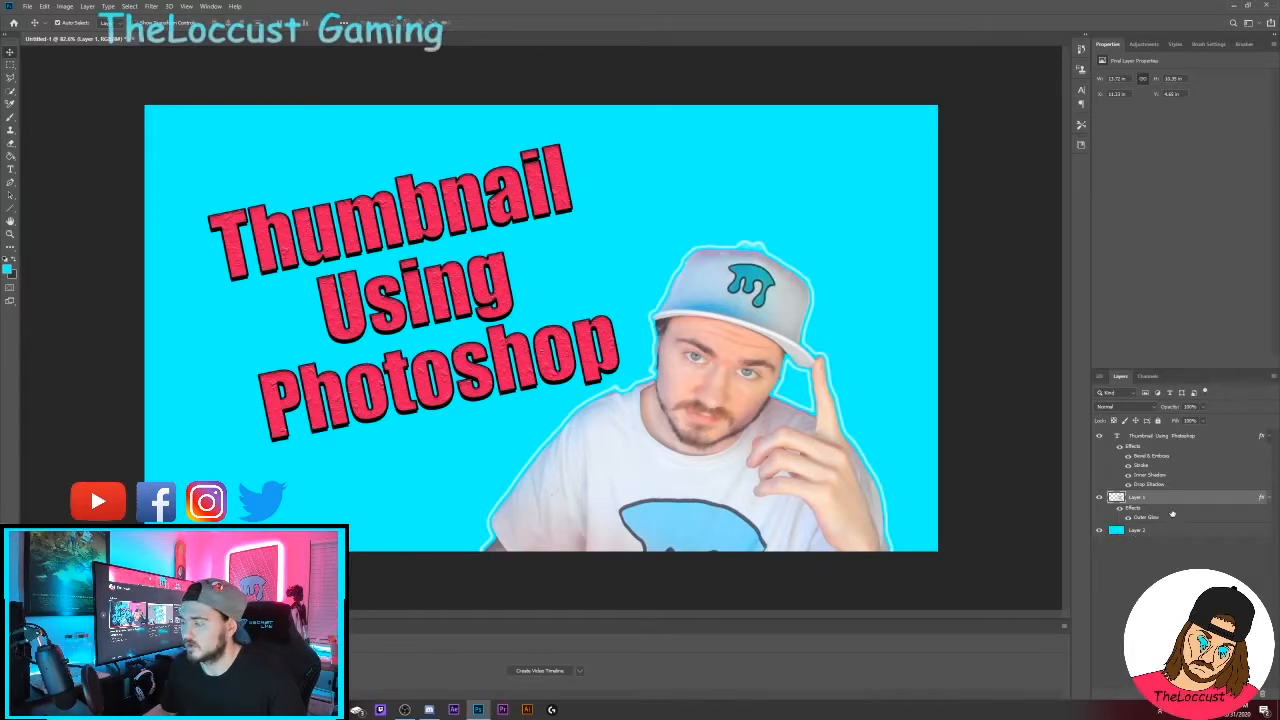
pyautogui.press('Delete')
pyautogui.press('Delete')
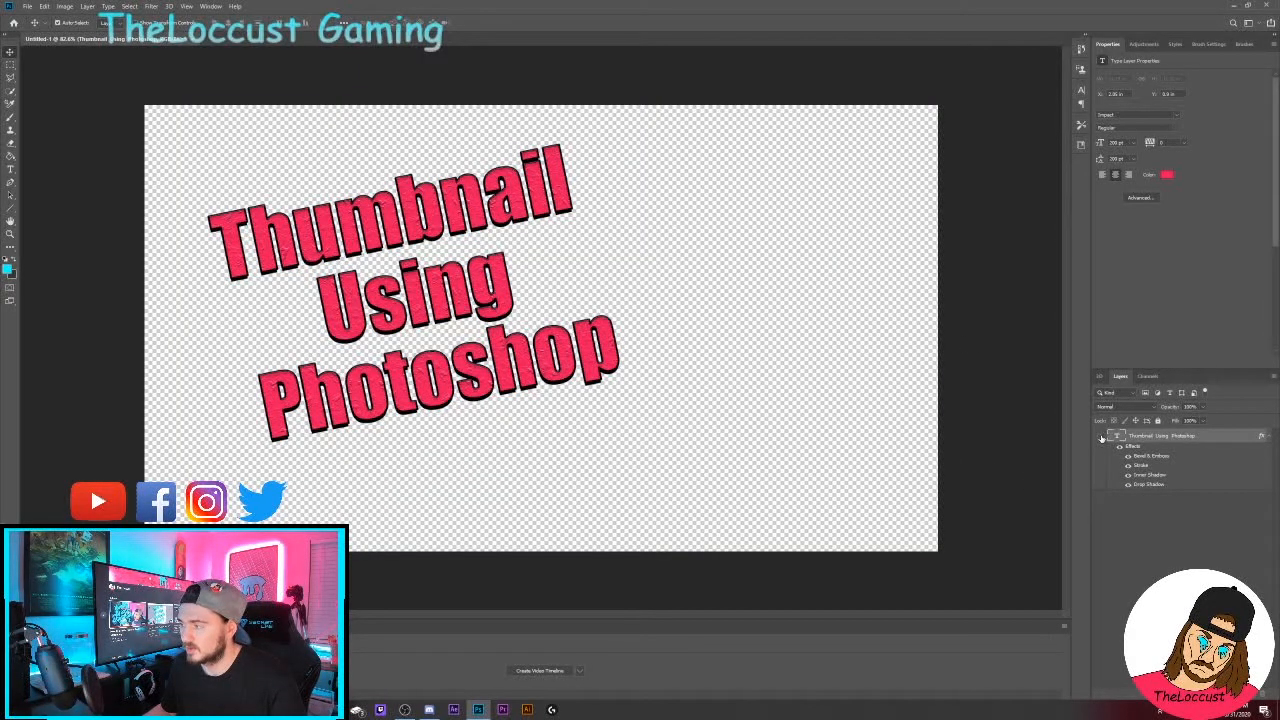
pyautogui.click(1101, 437)
# Step: Place the image 2020-03-31 from the Screenshots folder and enlarge it until its webcam half fills the canvas
pyautogui.click(332, 709)
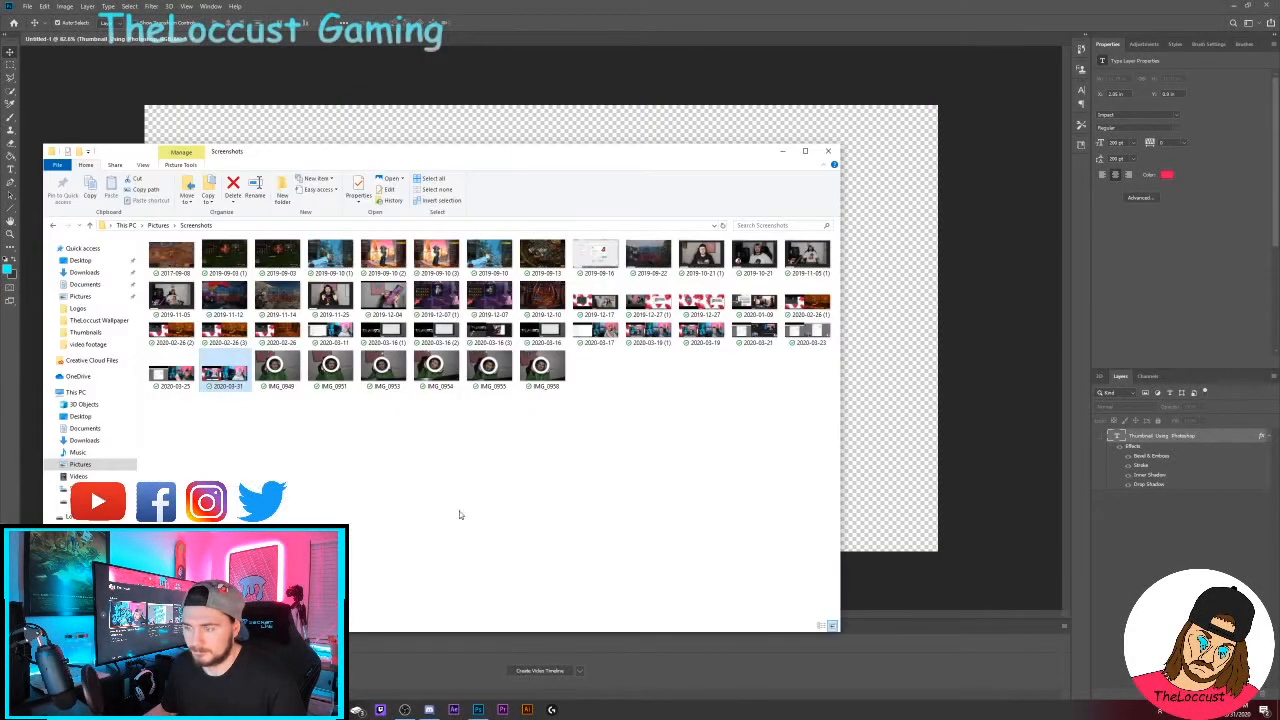
pyautogui.moveTo(228, 372); pyautogui.dragTo(885, 374)
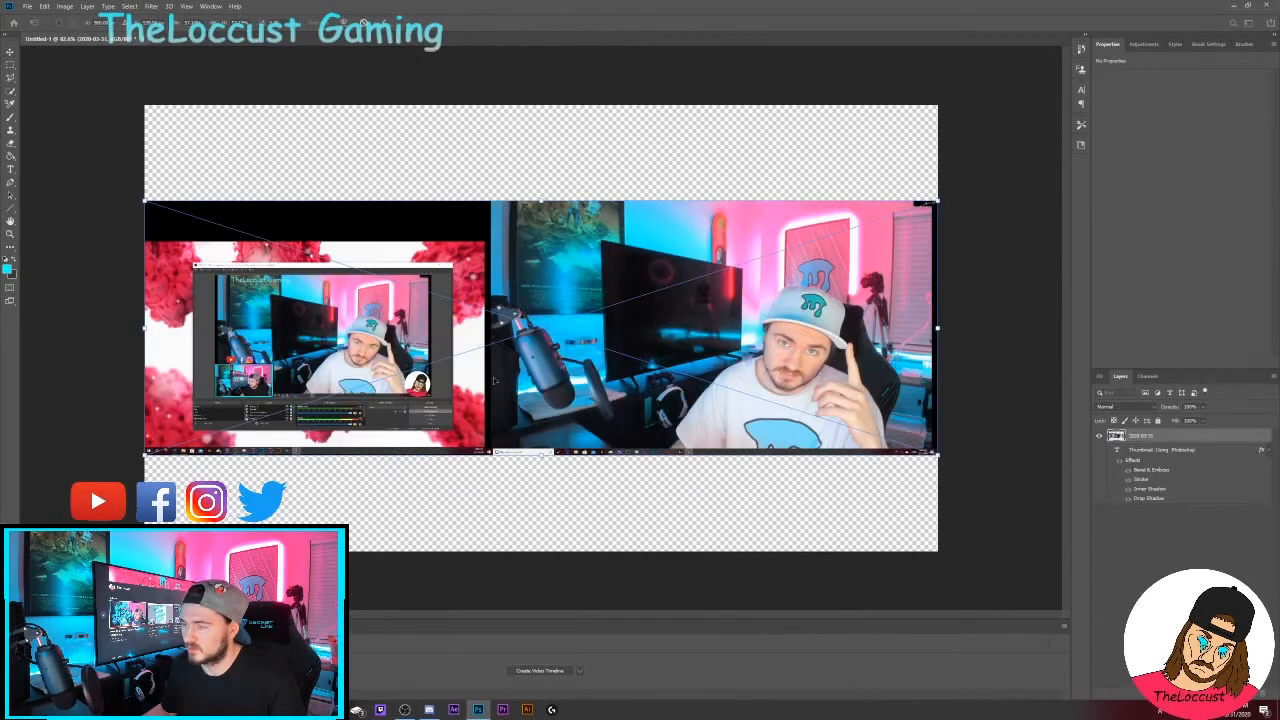
pyautogui.scroll(-4, 453, 371)
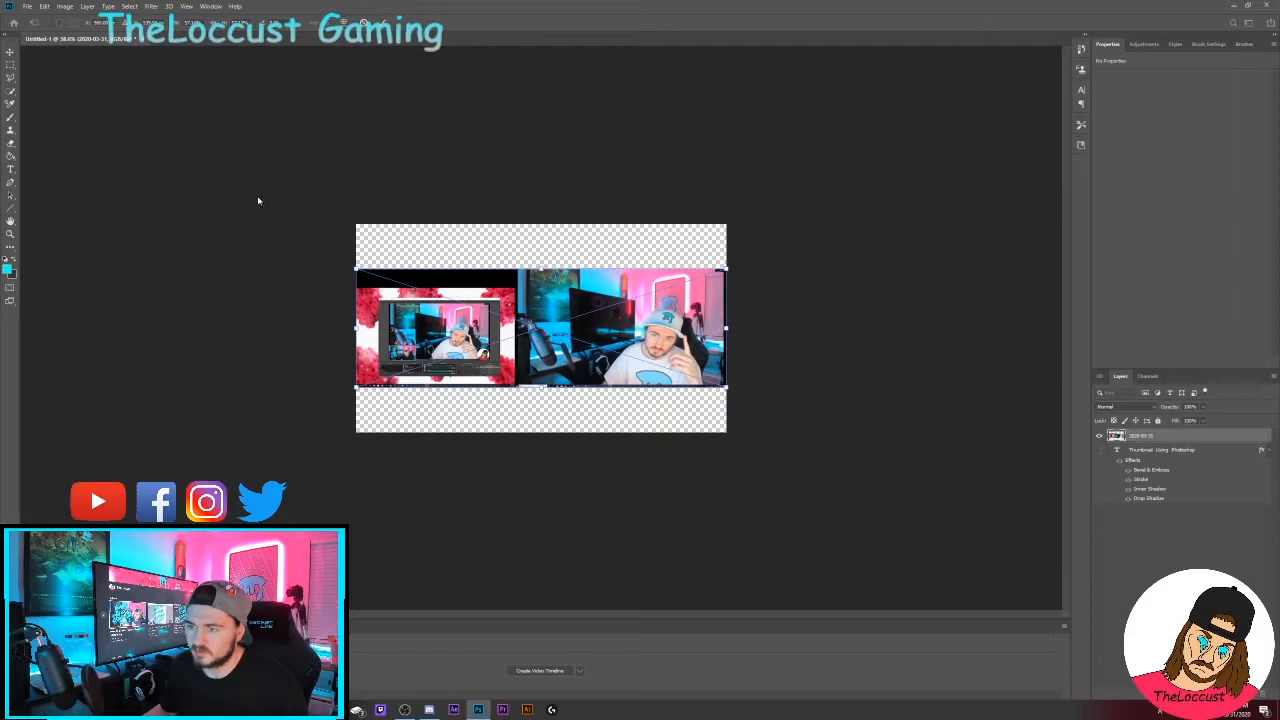
pyautogui.moveTo(356, 269); pyautogui.dragTo(216, 217)
pyautogui.moveTo(215, 386); pyautogui.dragTo(54, 437)
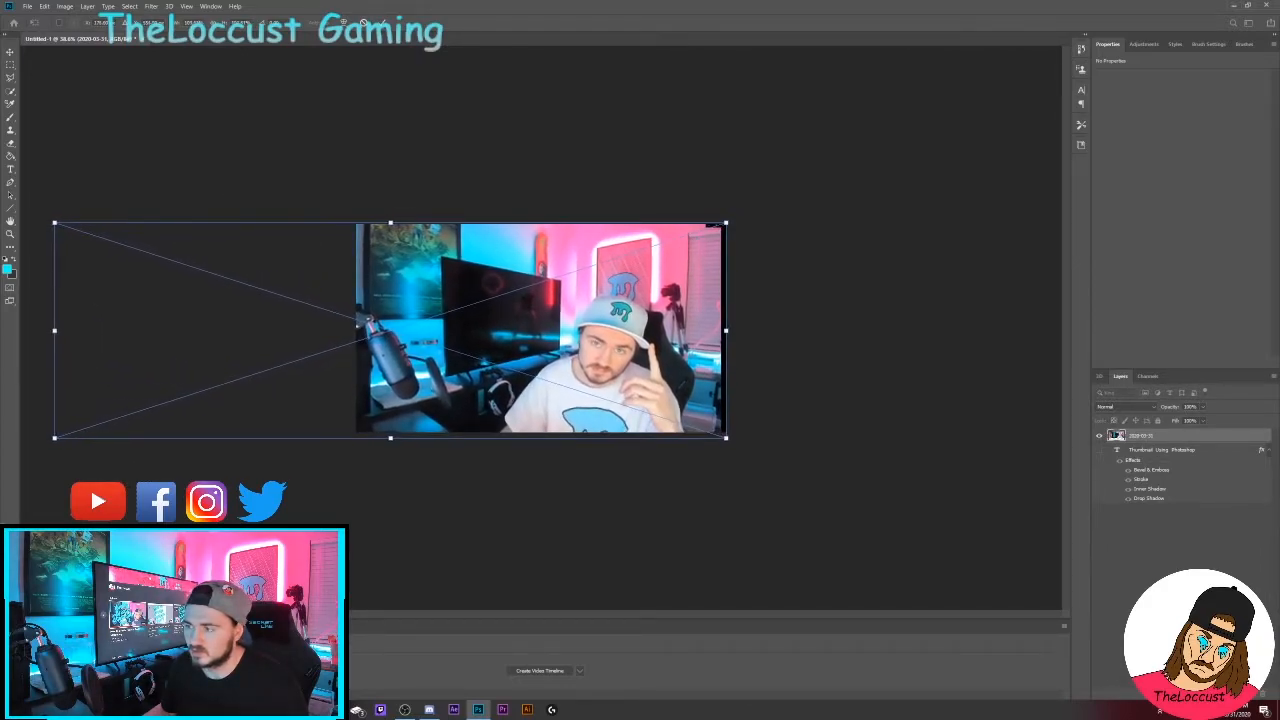
pyautogui.moveTo(726, 438); pyautogui.dragTo(734, 440)
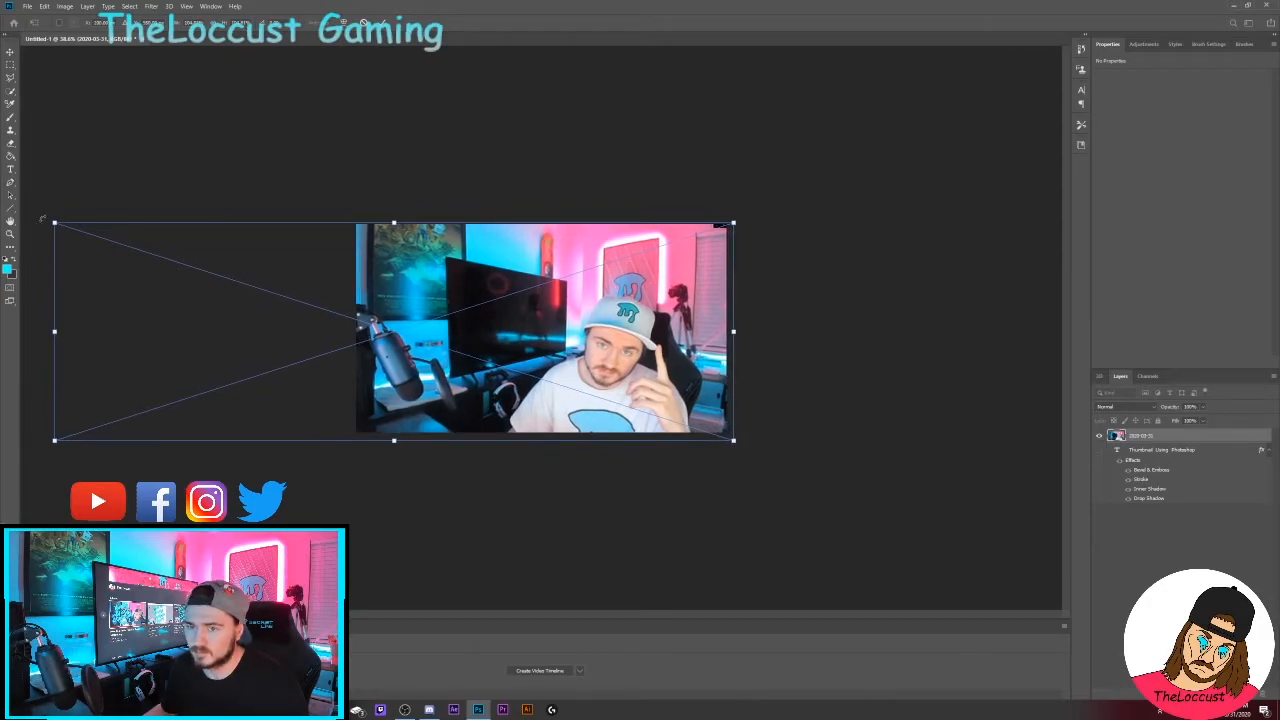
pyautogui.moveTo(54, 222); pyautogui.dragTo(31, 213)
pyautogui.press('Return')
# Step: Select the person in the webcam photo with the Quick Selection tool and invert the selection to cover the background
pyautogui.hotkey('ctrl', '1')
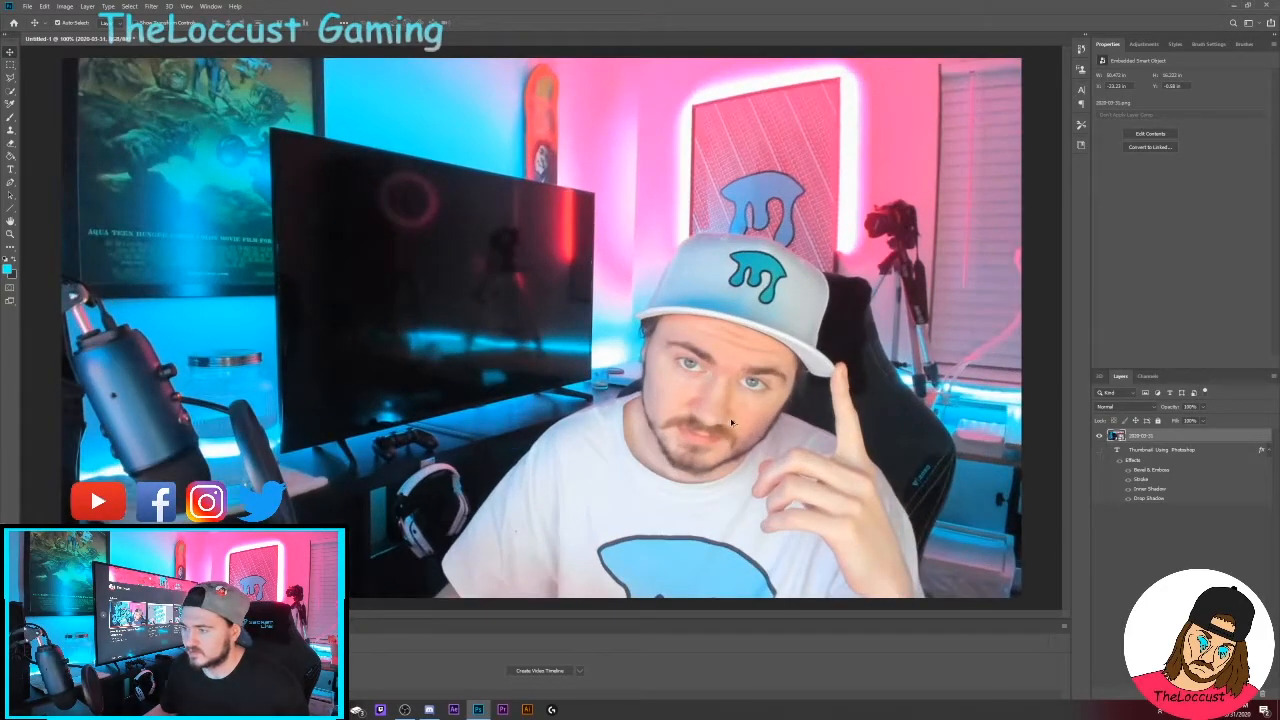
pyautogui.click(10, 90)
pyautogui.moveTo(560, 500)
pyautogui.mouseDown()
pyautogui.moveTo(673, 493)
pyautogui.moveTo(720, 440)
pyautogui.moveTo(722, 340)
pyautogui.moveTo(702, 273)
pyautogui.mouseUp()
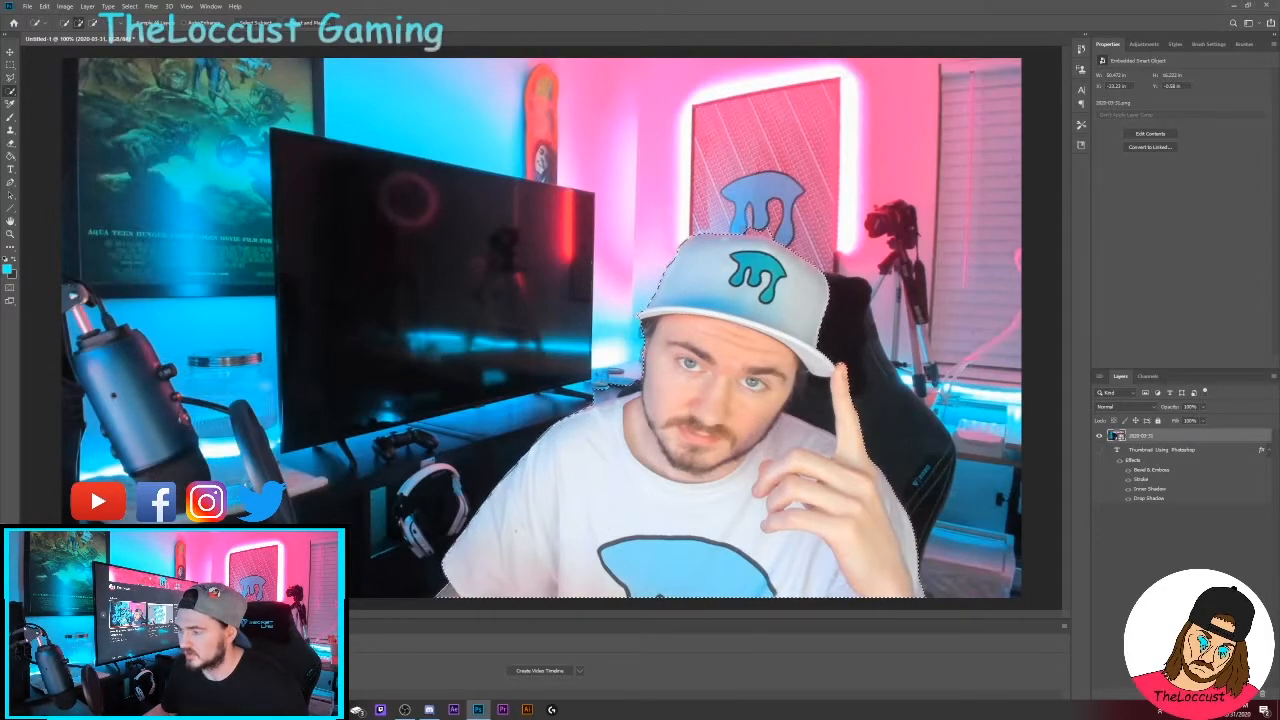
pyautogui.rightClick(704, 419)
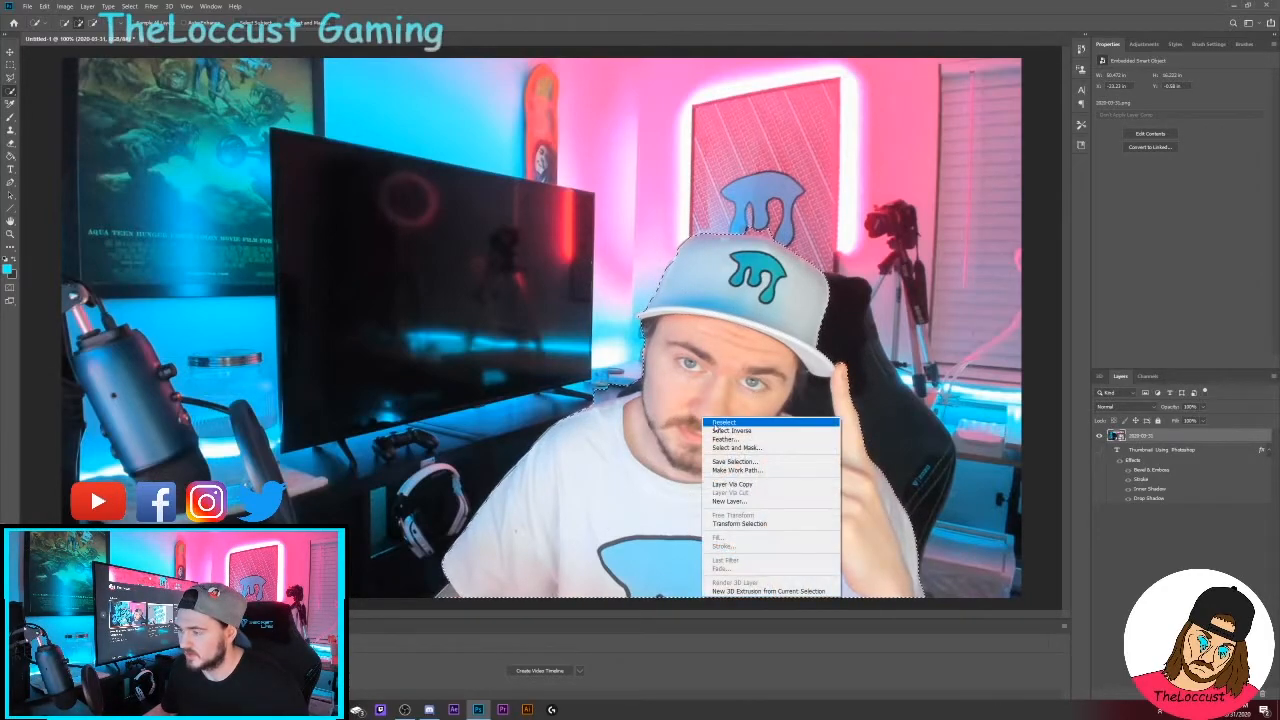
pyautogui.click(736, 434)
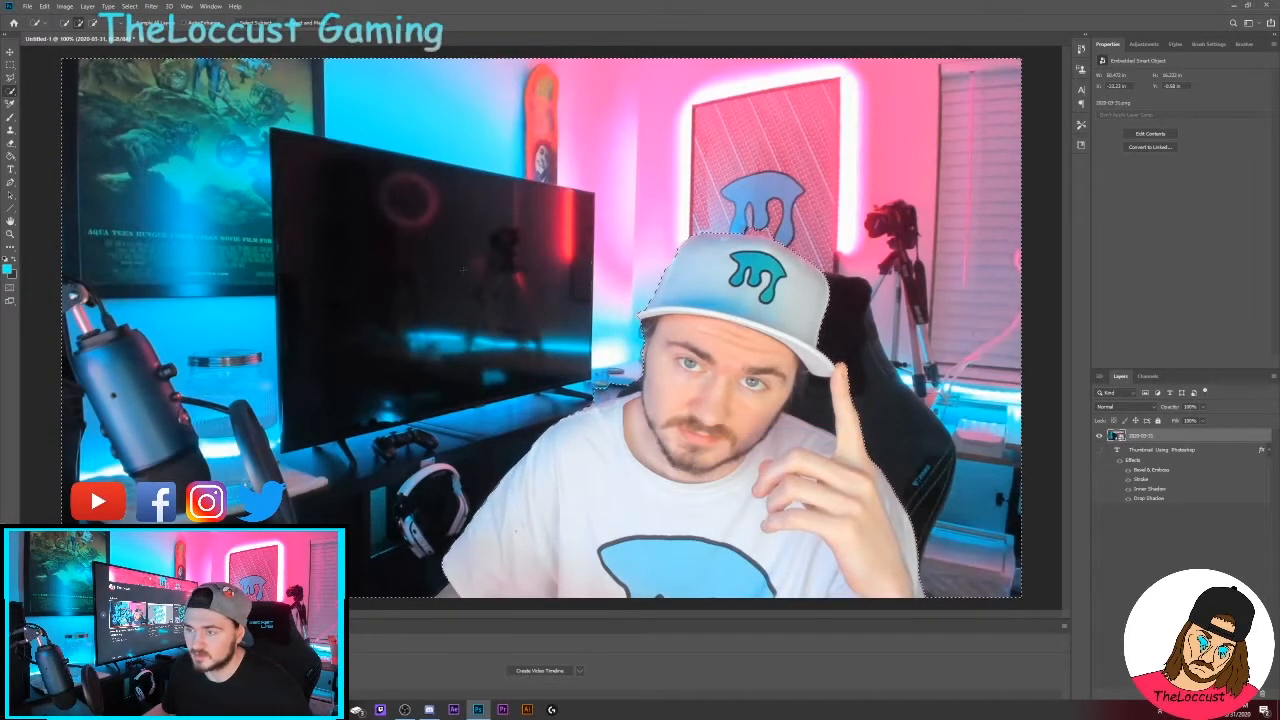
# Step: Apply a Gaussian Blur with a radius of 5 pixels to the selected background of the photo
pyautogui.rightClick(466, 275)
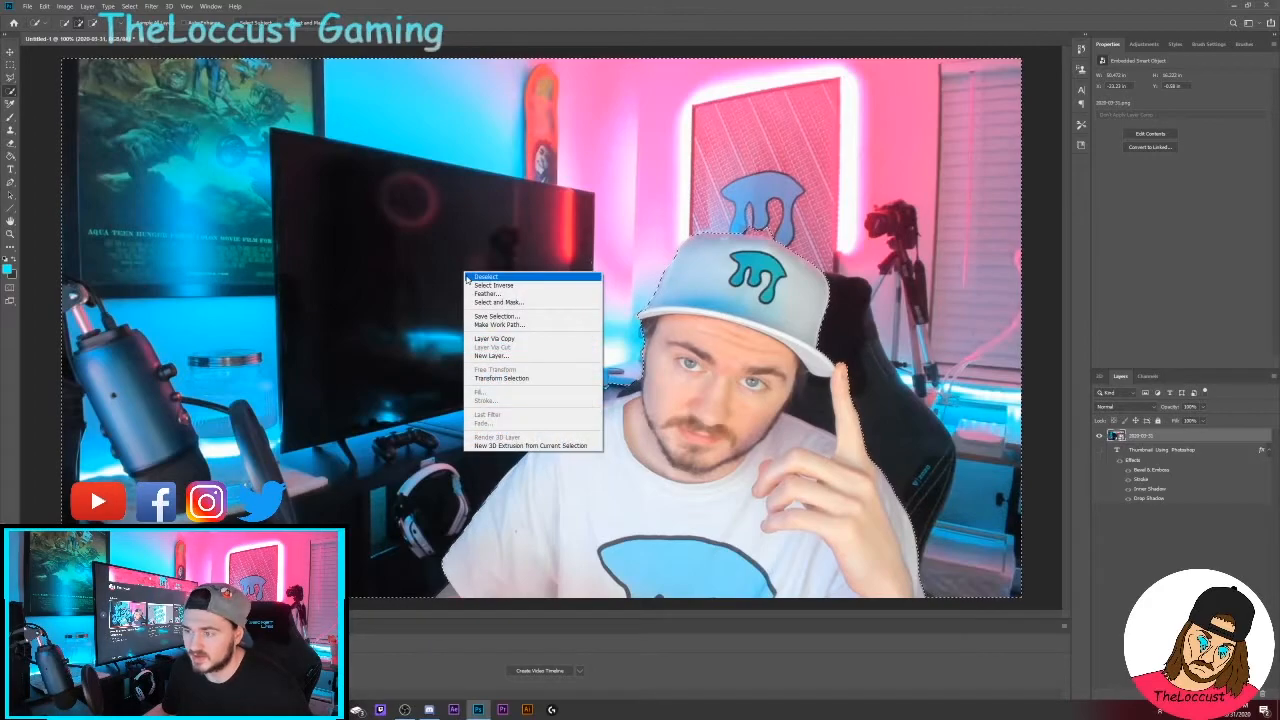
pyautogui.click(139, 7)
pyautogui.click(87, 6)
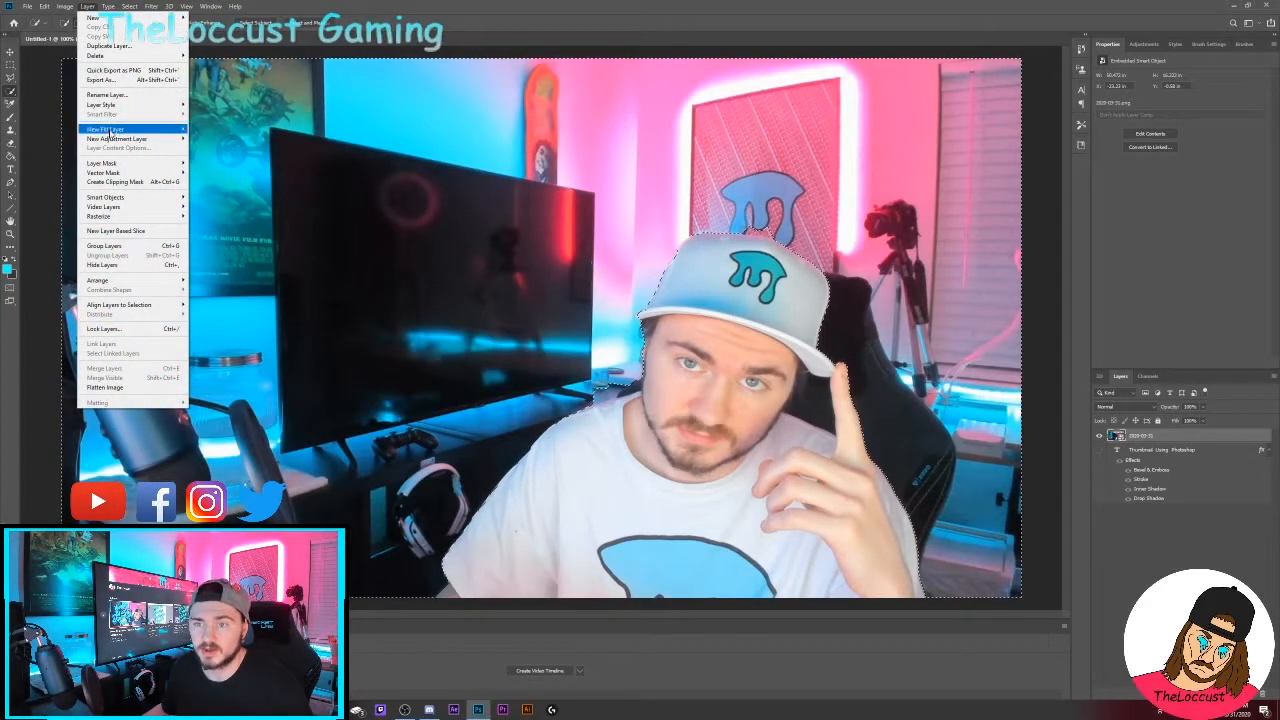
pyautogui.click(151, 6)
pyautogui.moveTo(184, 121)
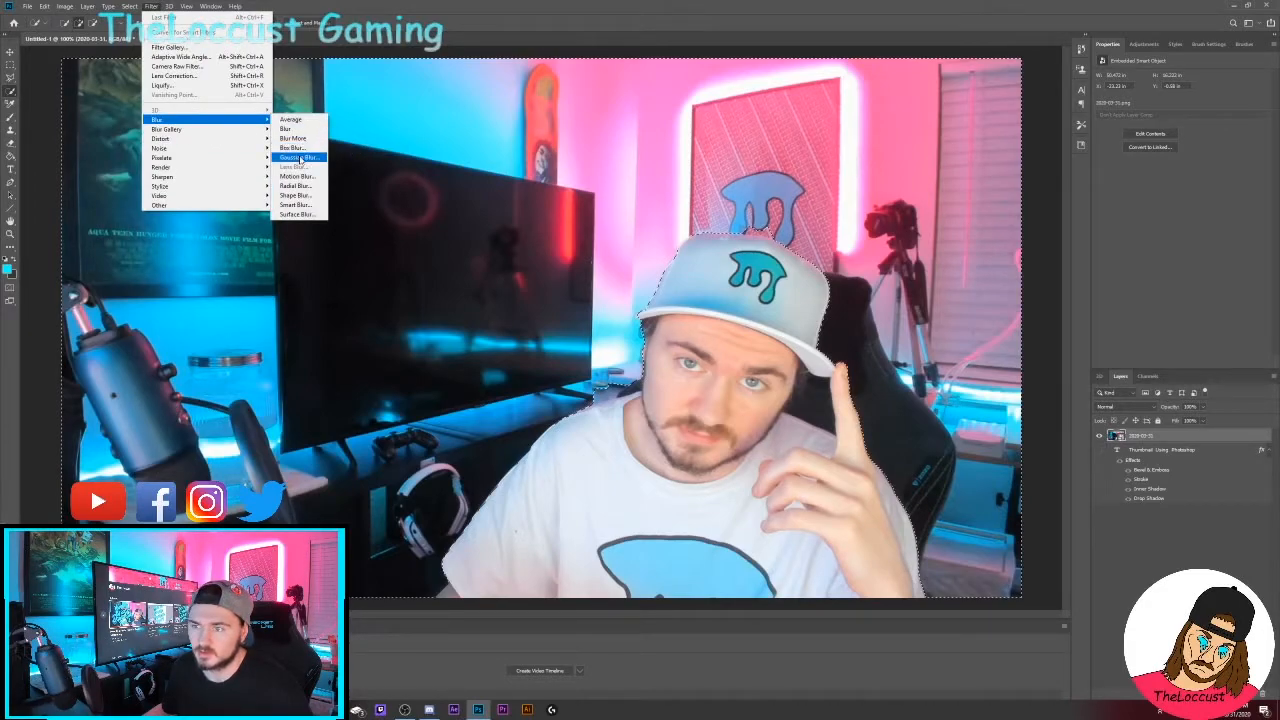
pyautogui.click(298, 157)
pyautogui.moveTo(1016, 412); pyautogui.dragTo(1037, 414)
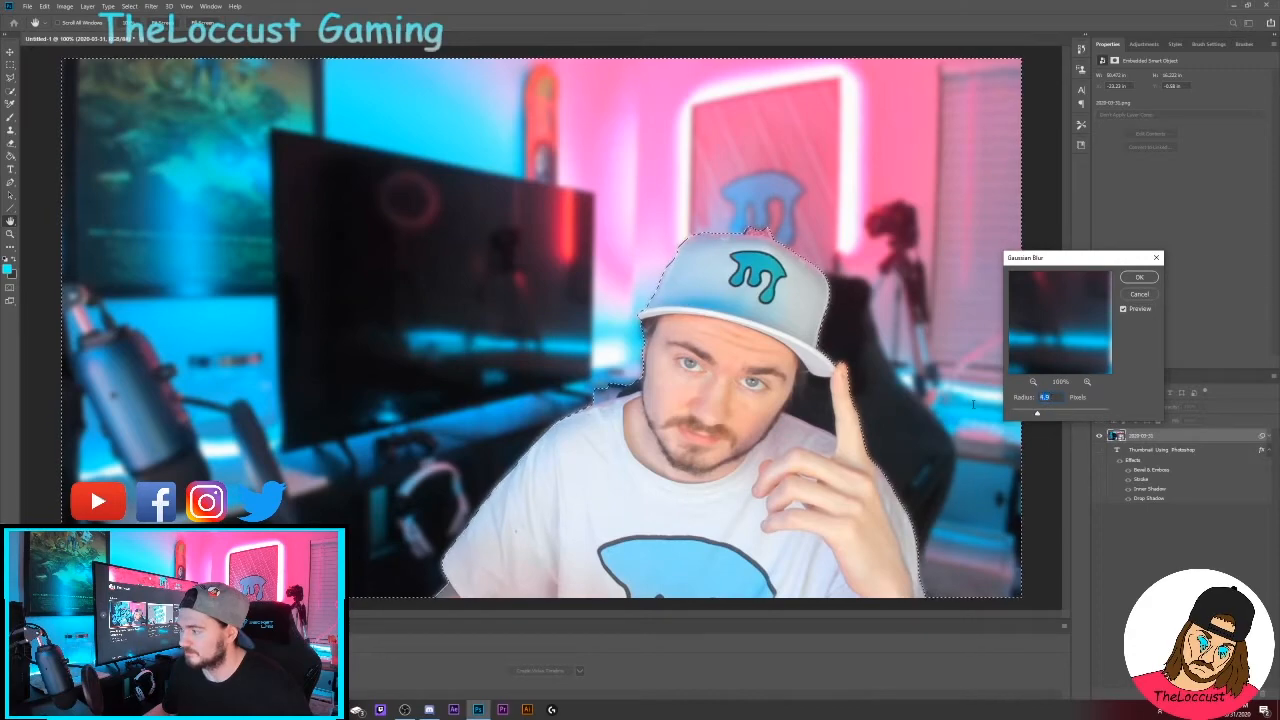
pyautogui.write('5')
pyautogui.press('Return')
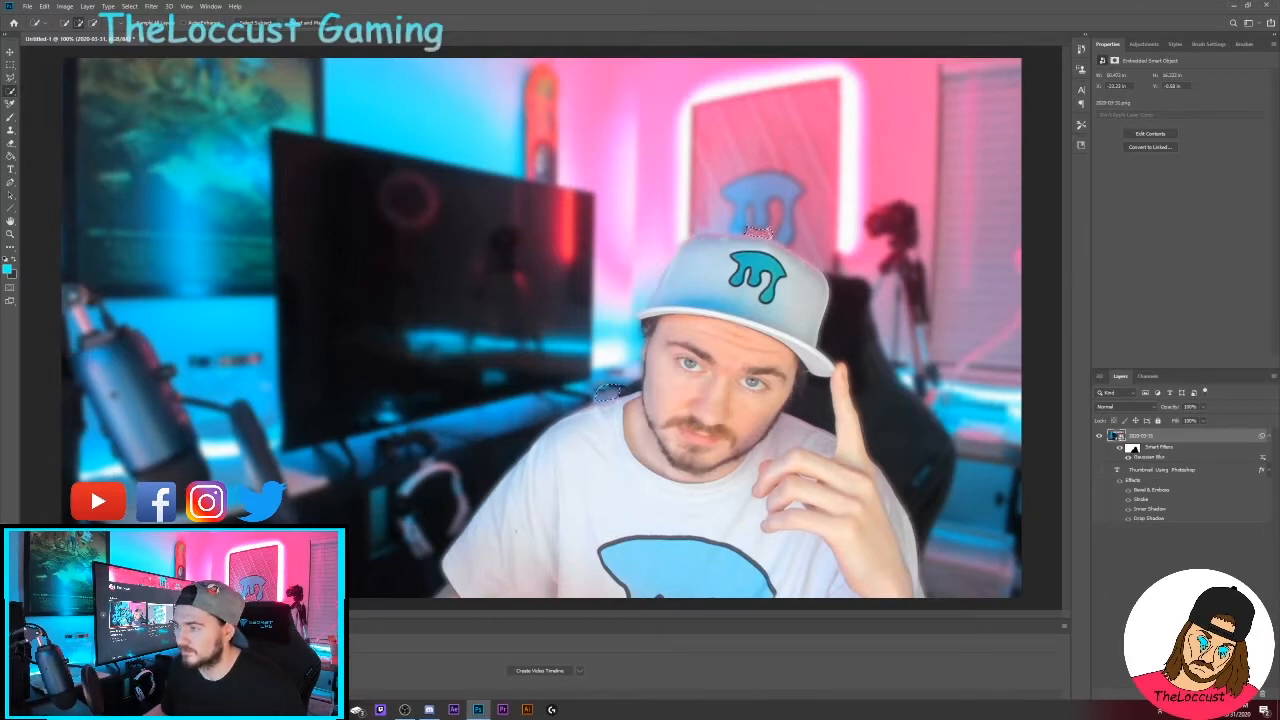
# Step: Apply another 5.0-pixel Gaussian Blur to the photo's background, and move the title layer above the photo layer
pyautogui.click(153, 8)
pyautogui.moveTo(190, 119)
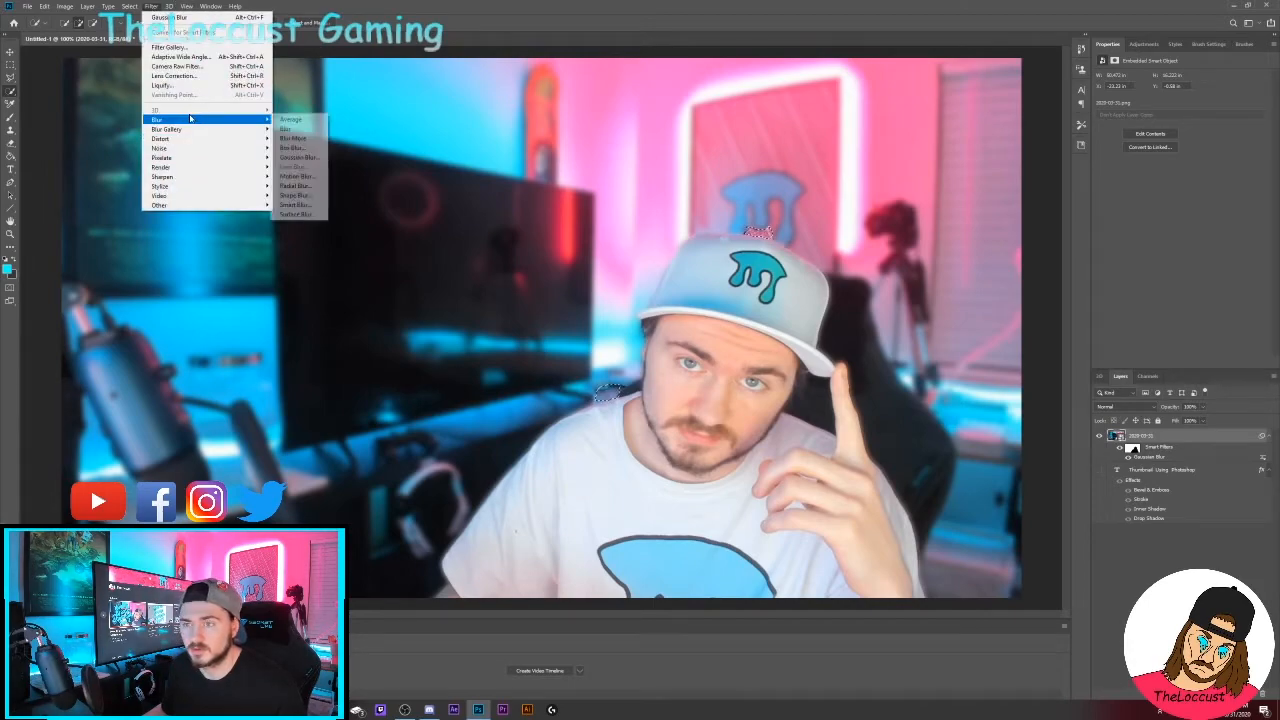
pyautogui.click(296, 157)
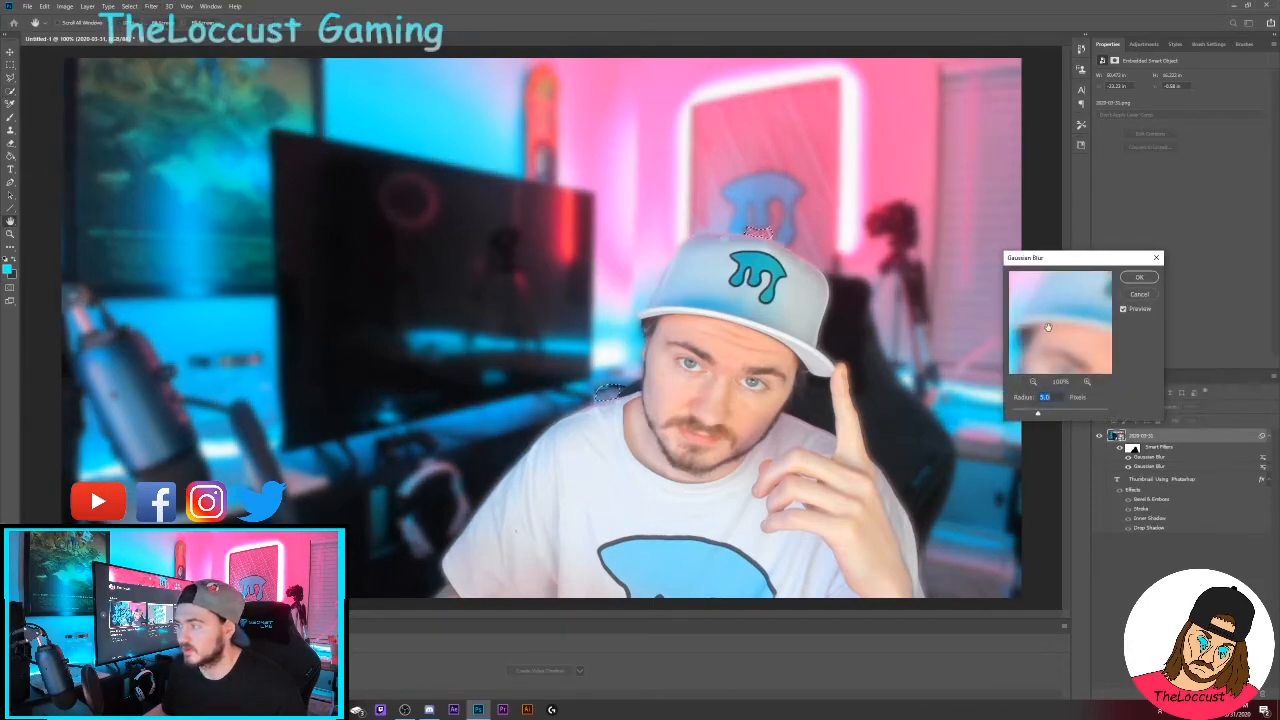
pyautogui.click(1139, 279)
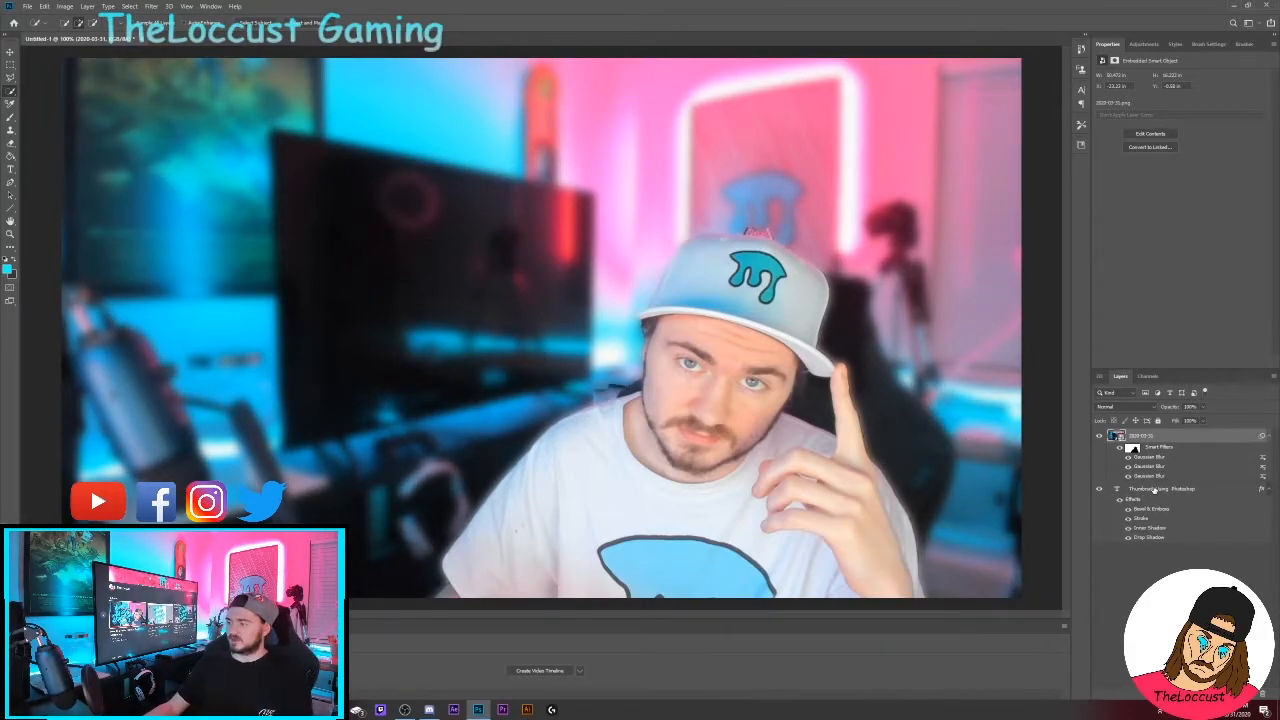
pyautogui.moveTo(1154, 490); pyautogui.dragTo(1150, 438)
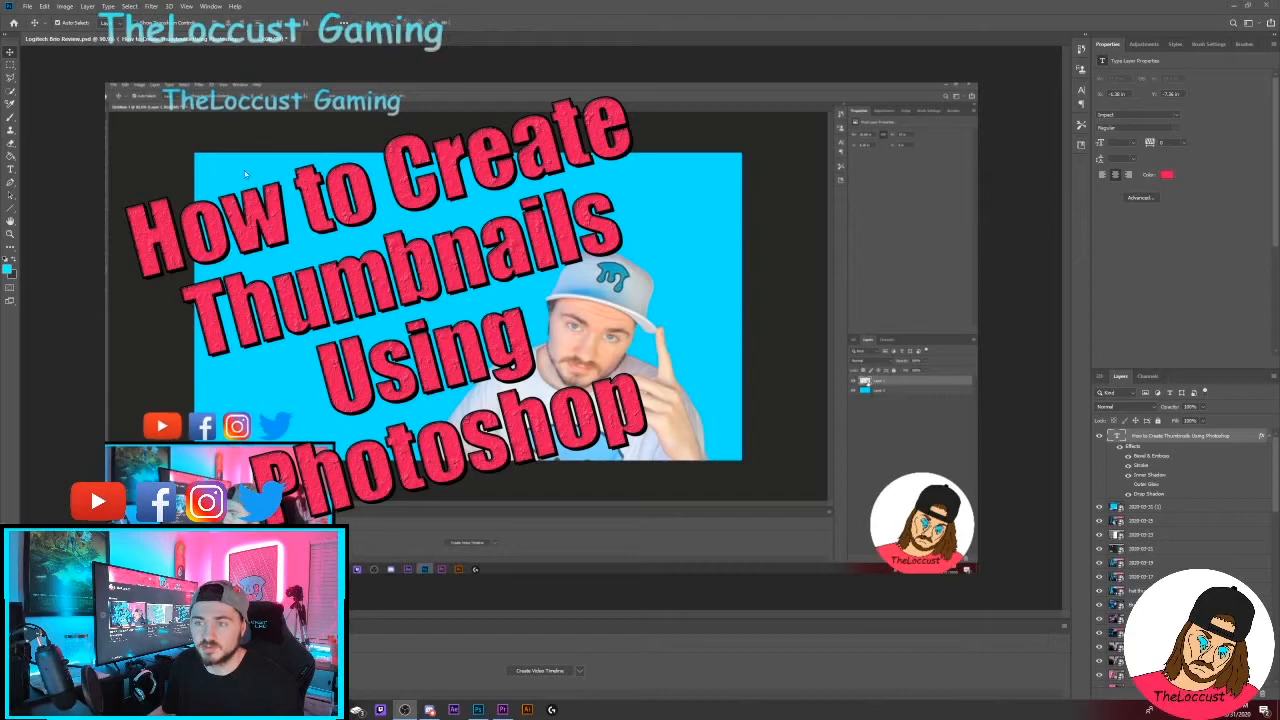
# Step: Set up the export of the finished thumbnail as a 1280 x 720 px JPG at 100% quality
pyautogui.click(27, 8)
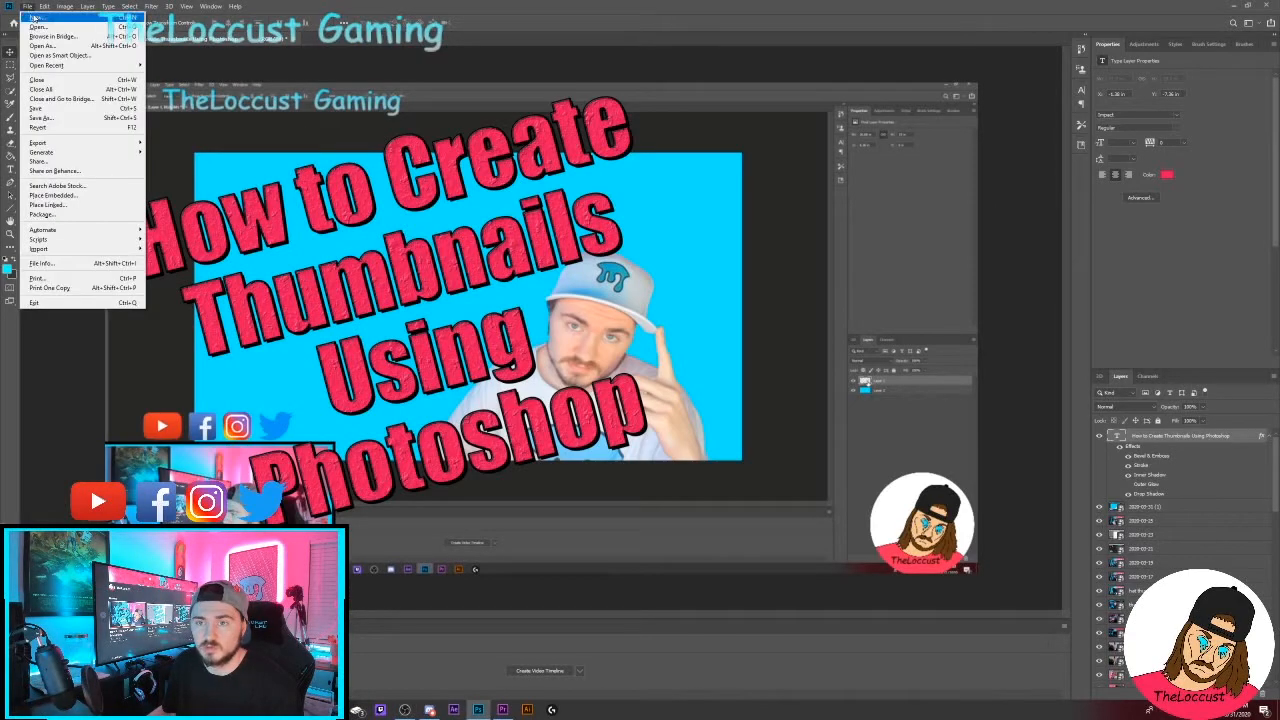
pyautogui.moveTo(69, 145)
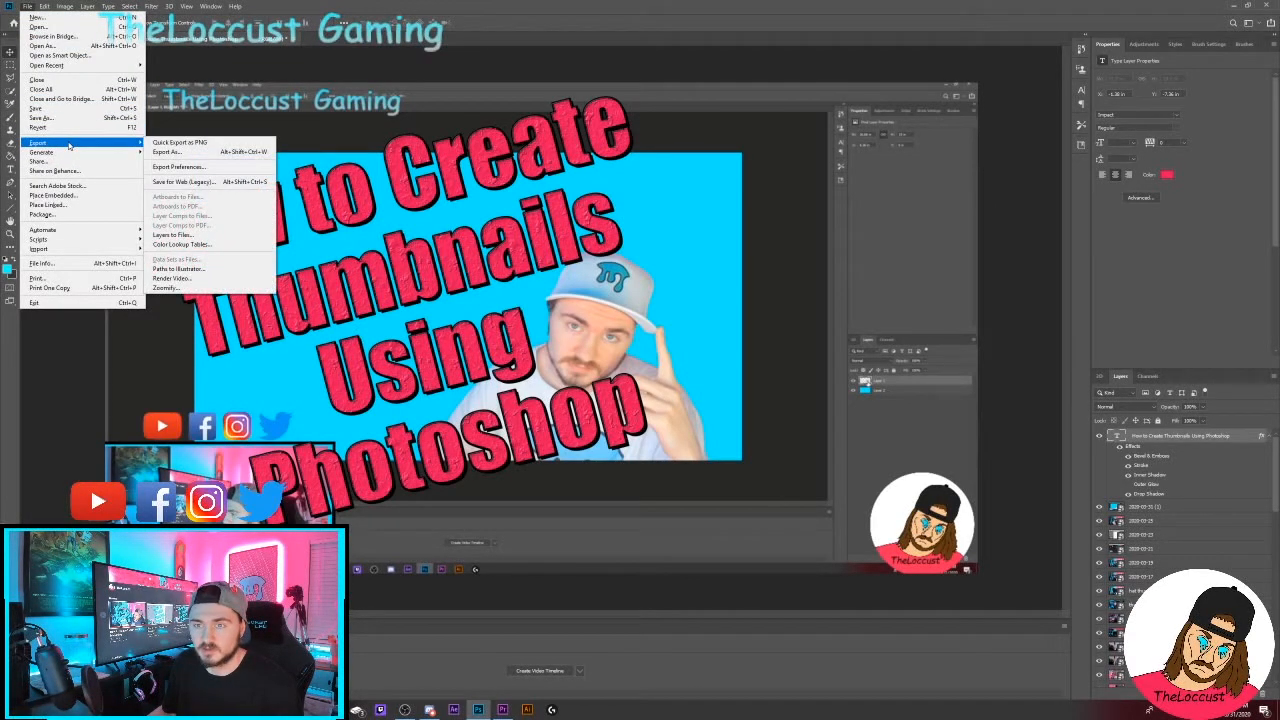
pyautogui.click(183, 151)
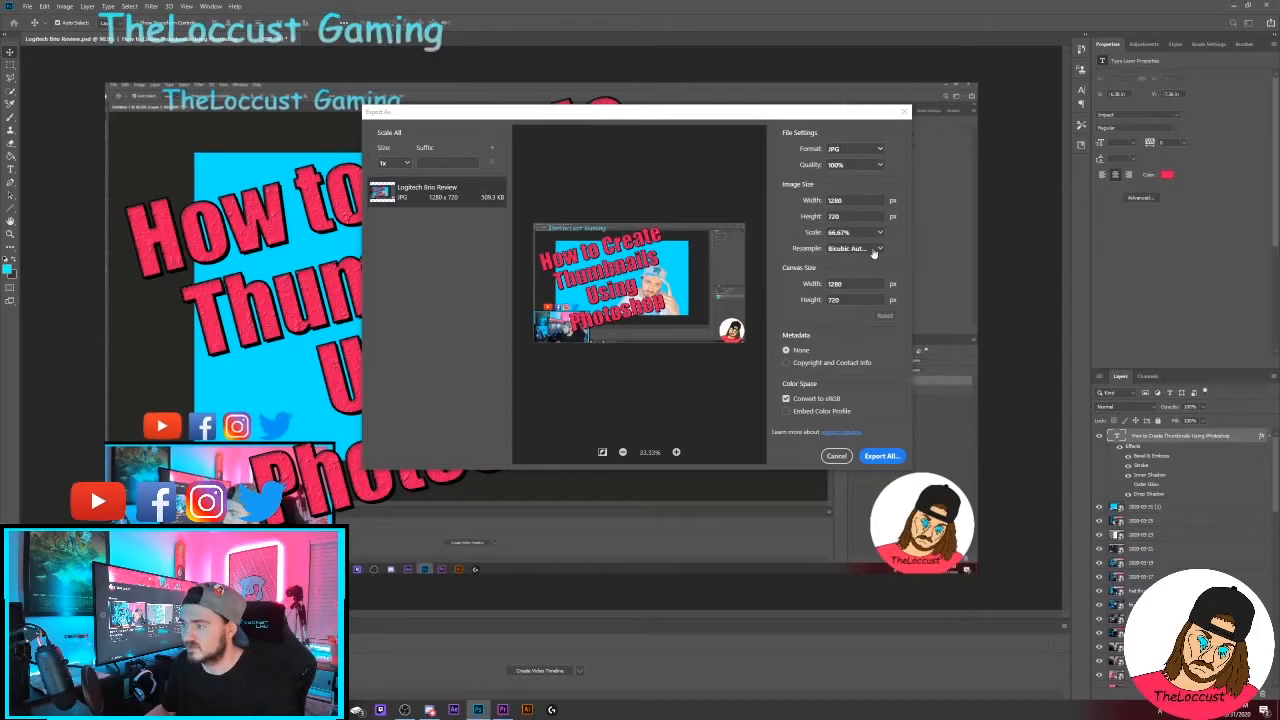
pyautogui.click(880, 456)
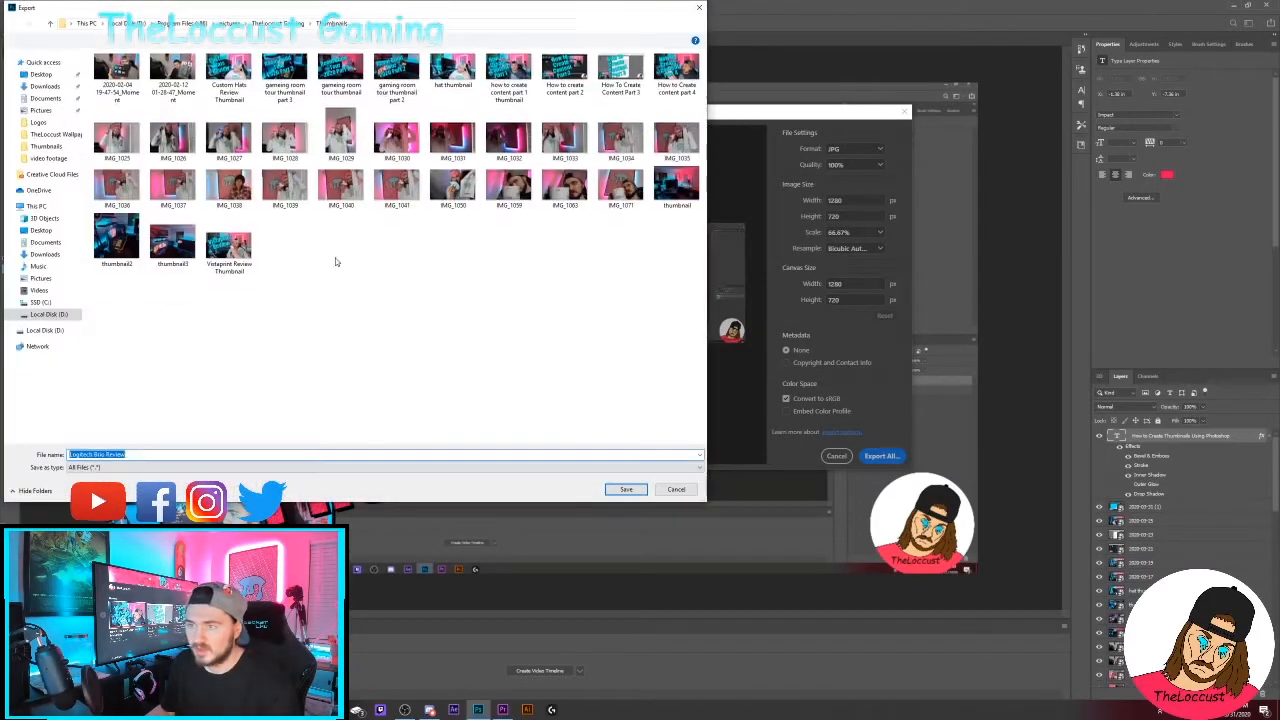
# Step: Name the exported file "How to Create A Thumbnail Usding Photoshop" and save it in the Thumbnails folder
pyautogui.press('BackSpace')
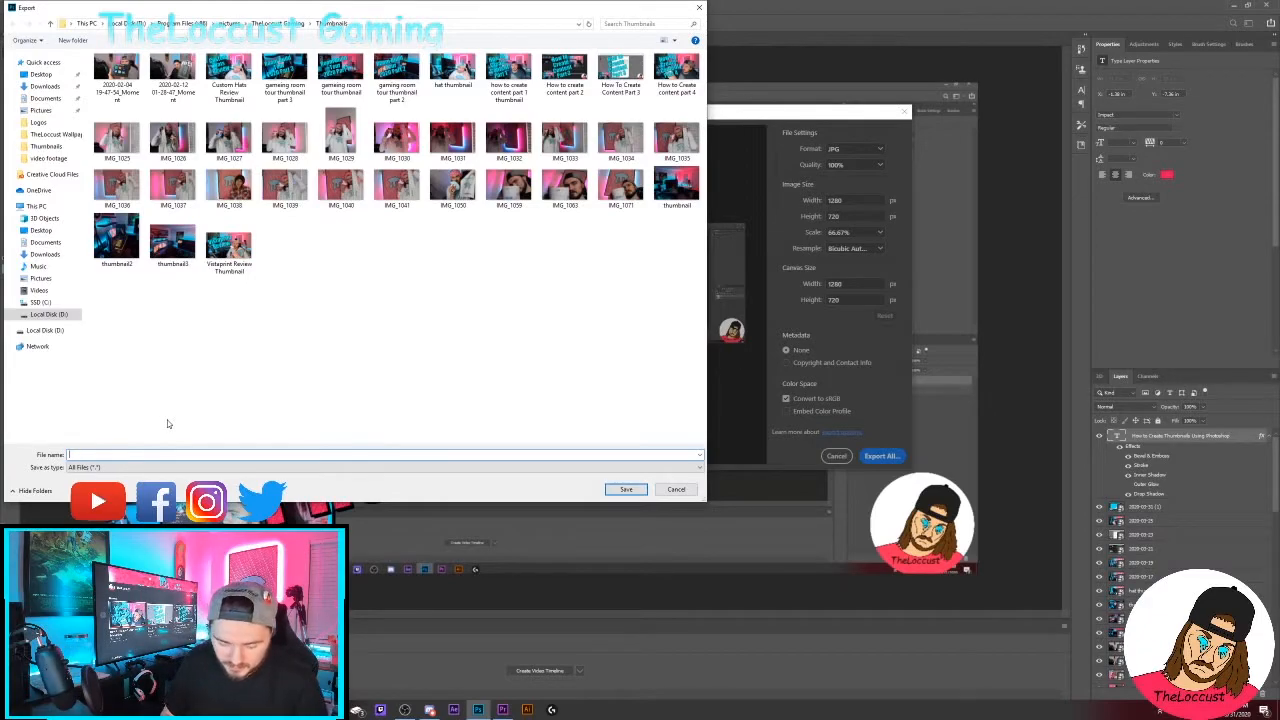
pyautogui.write('Ho')
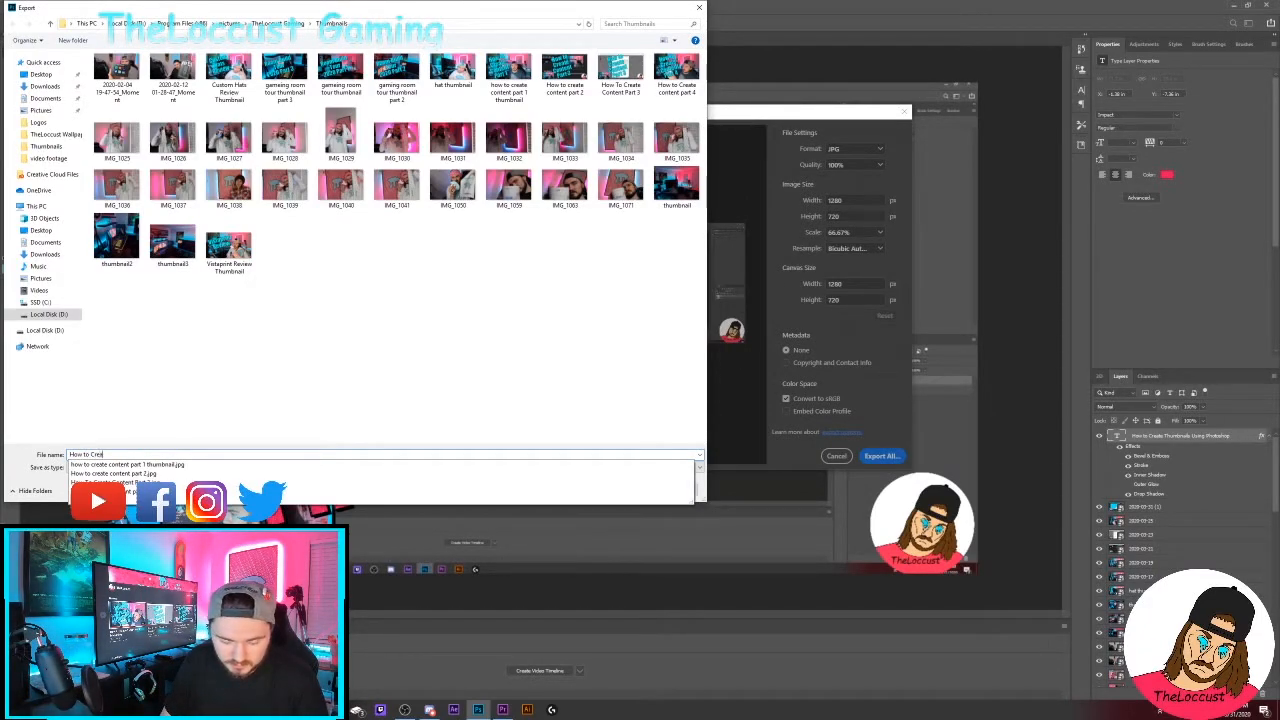
pyautogui.write('w to Create A Thumbnail')
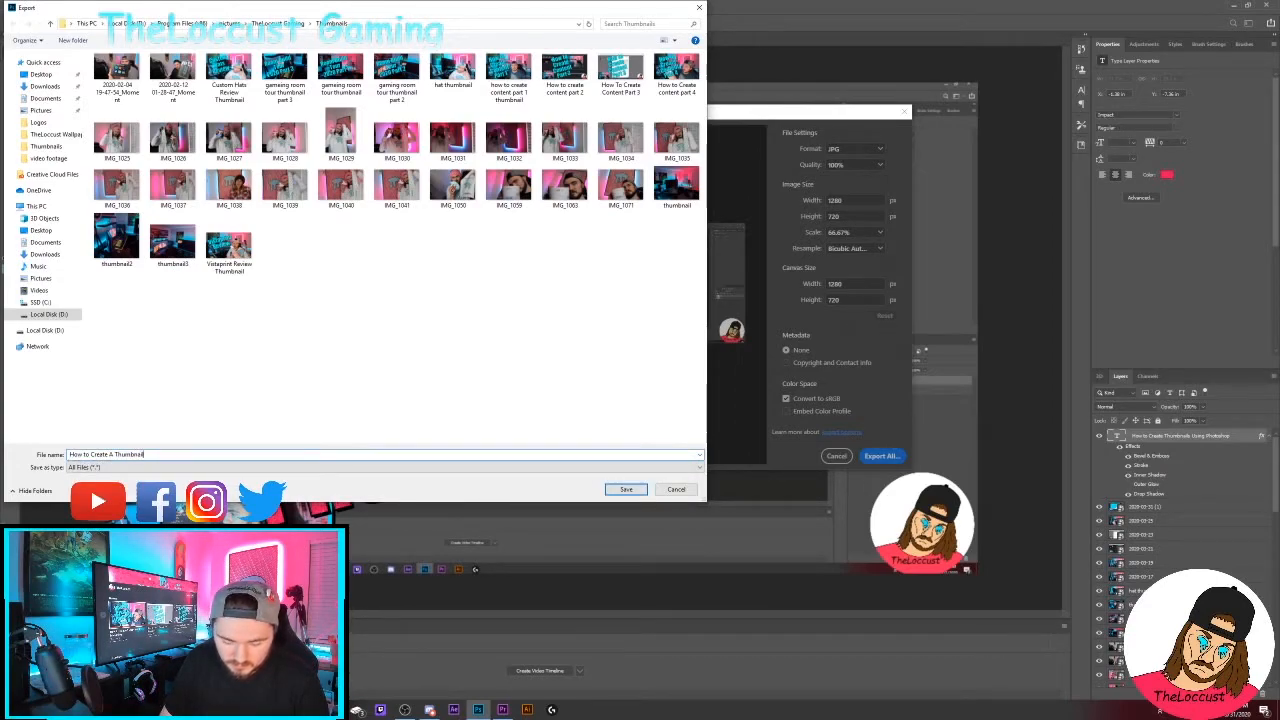
pyautogui.write(' Usiing Photoshop')
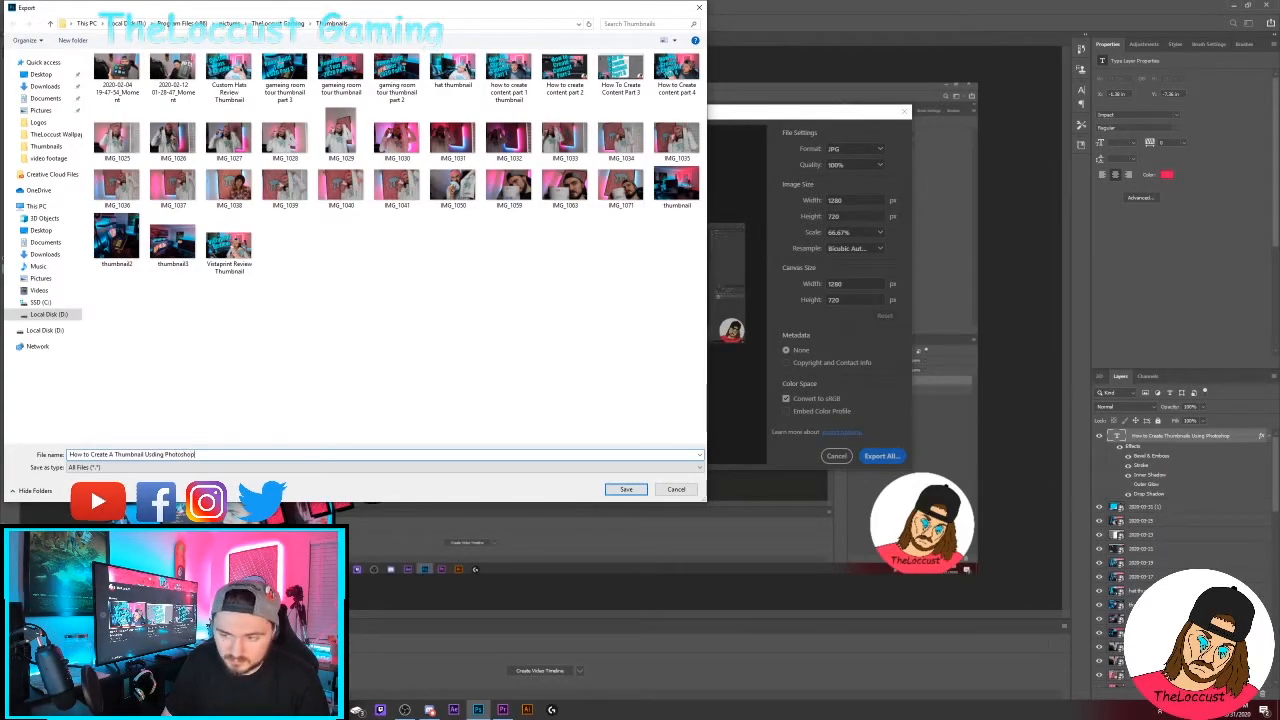
pyautogui.press('Return')
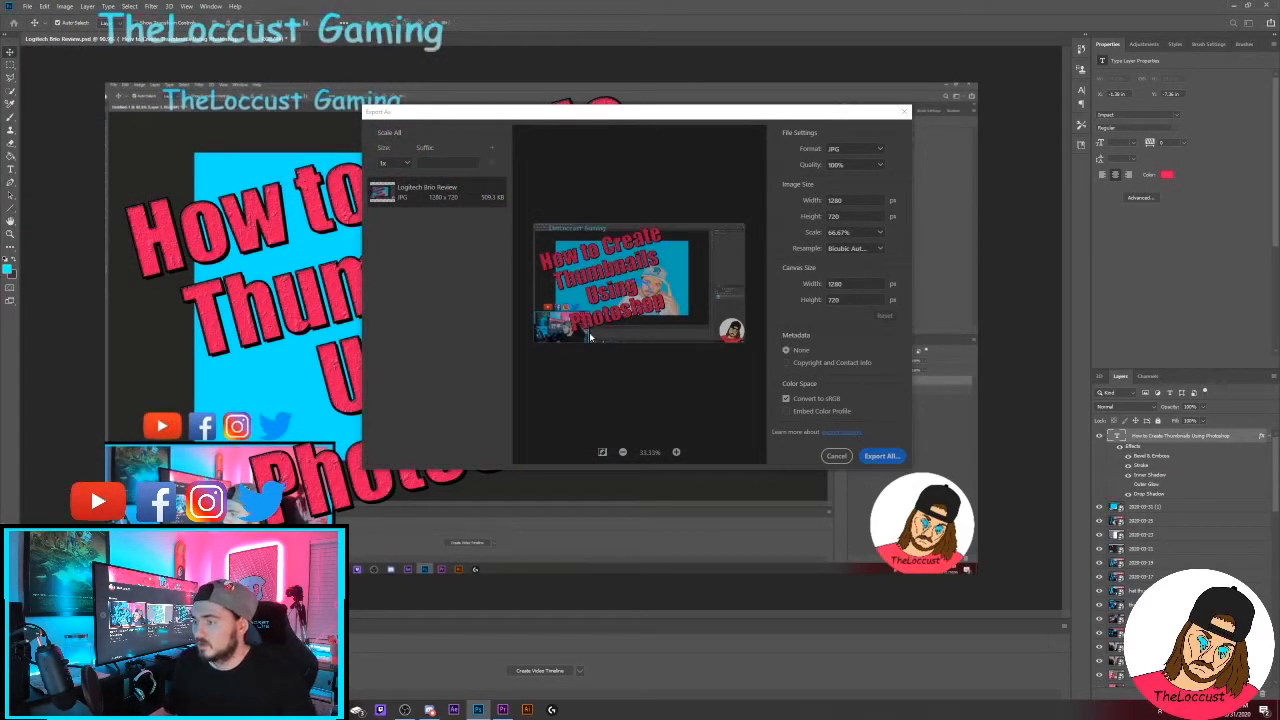